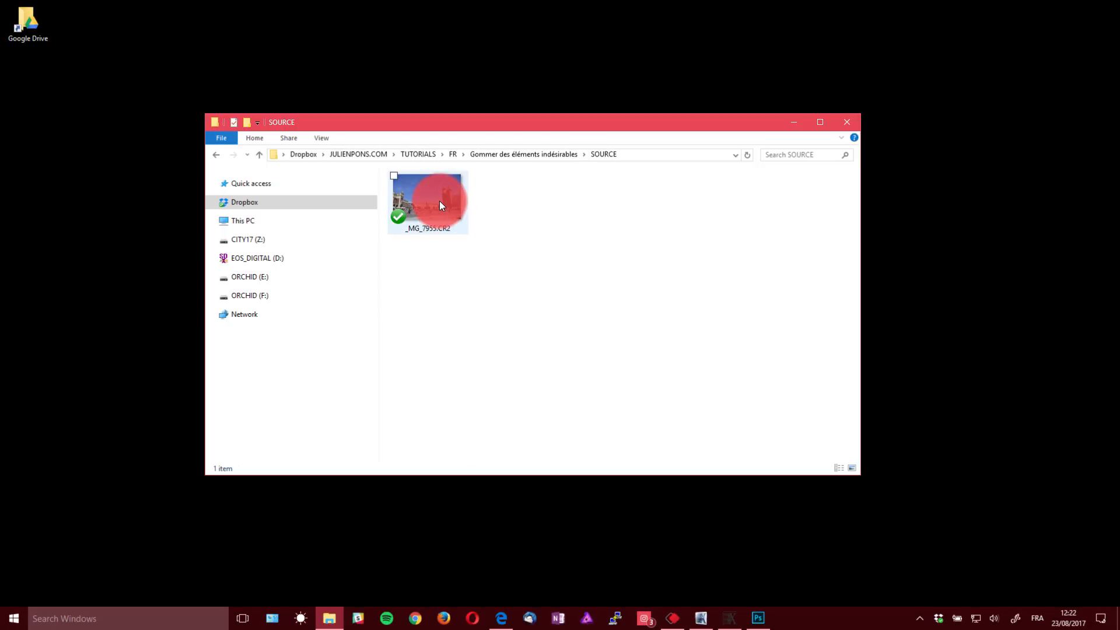
Open the raw photo _MG_7955.CR2 in Photoshop with its default Camera Raw settings and close the untitled document.
{"action": "left_click_drag", "start_coordinate": [439, 201], "coordinate": [139, 44]}
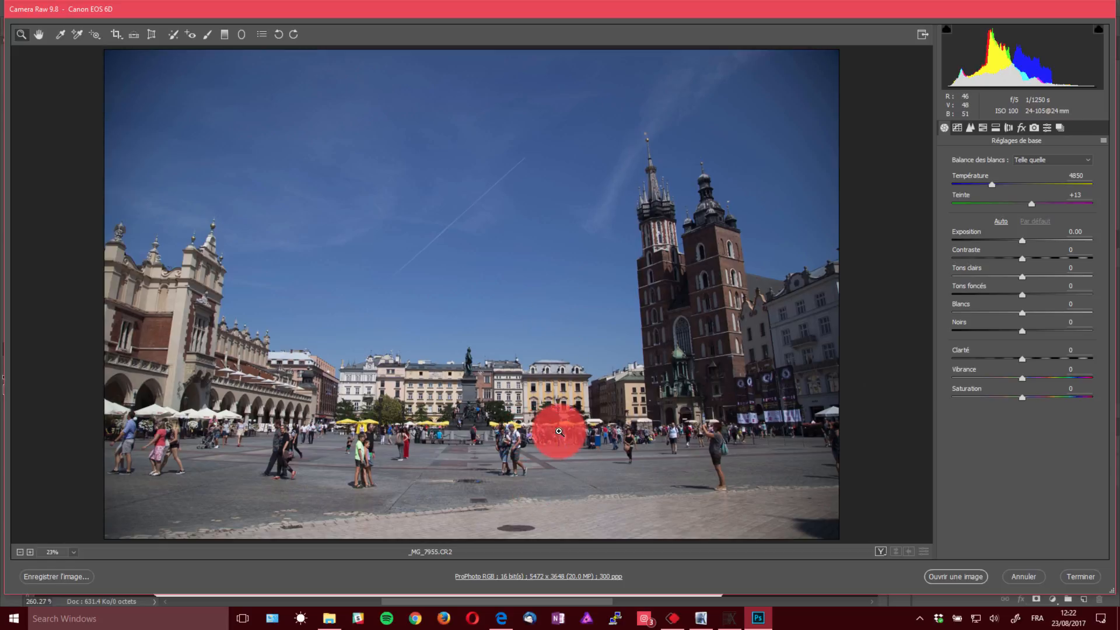
{"action": "left_click_drag", "start_coordinate": [553, 435], "coordinate": [623, 407]}
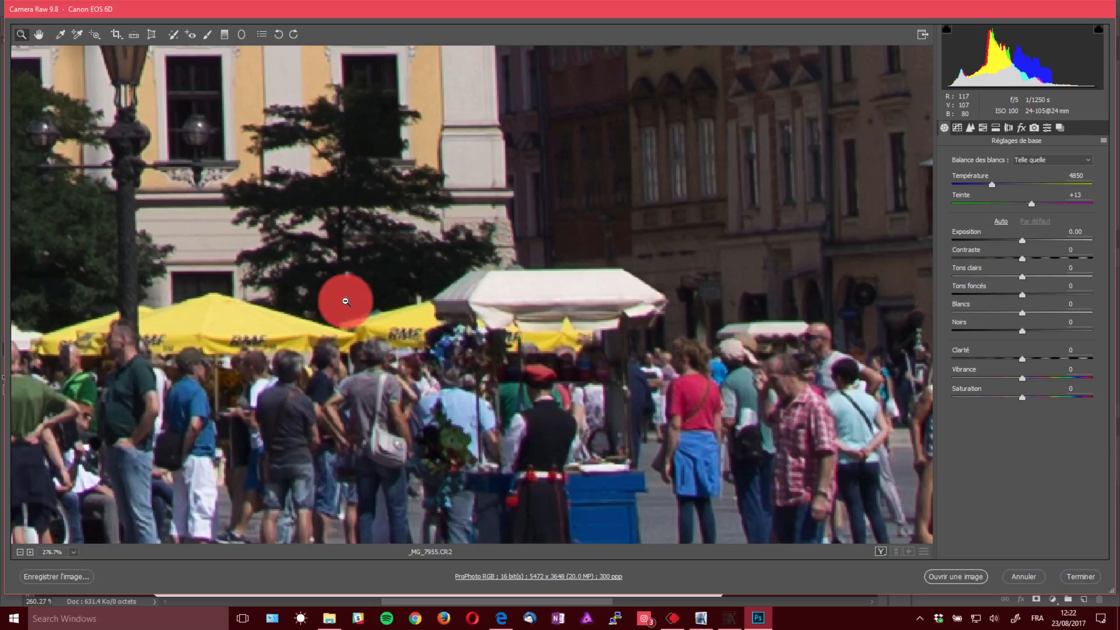
{"action": "key", "text": "alt"}
{"action": "left_click", "coordinate": [329, 296], "text": "alt"}
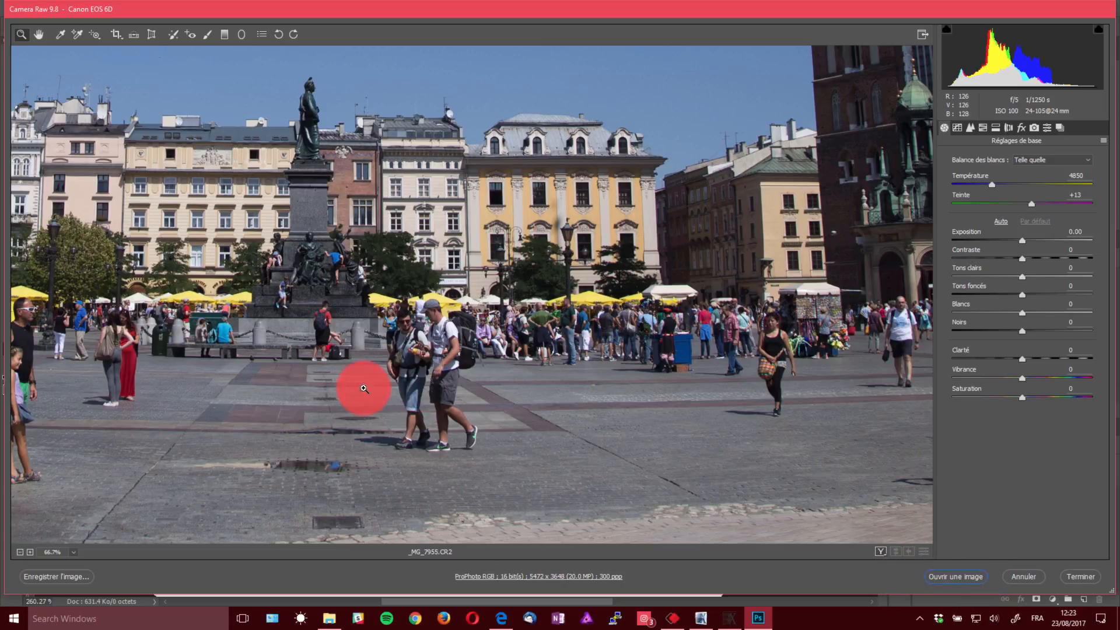
{"action": "left_click", "coordinate": [966, 579]}
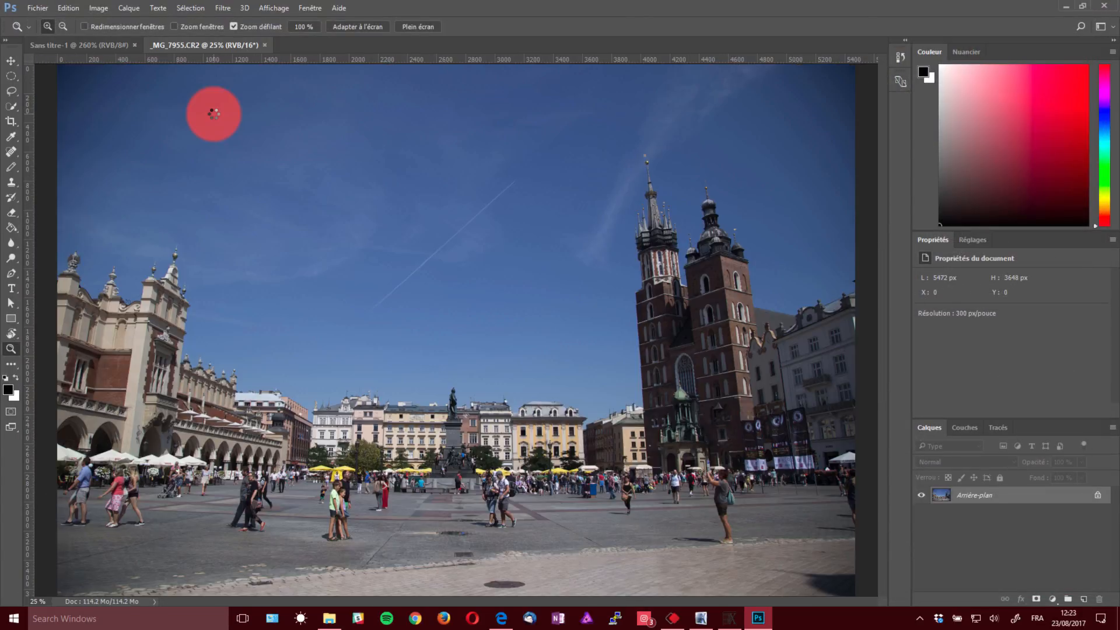
{"action": "left_click", "coordinate": [134, 46]}
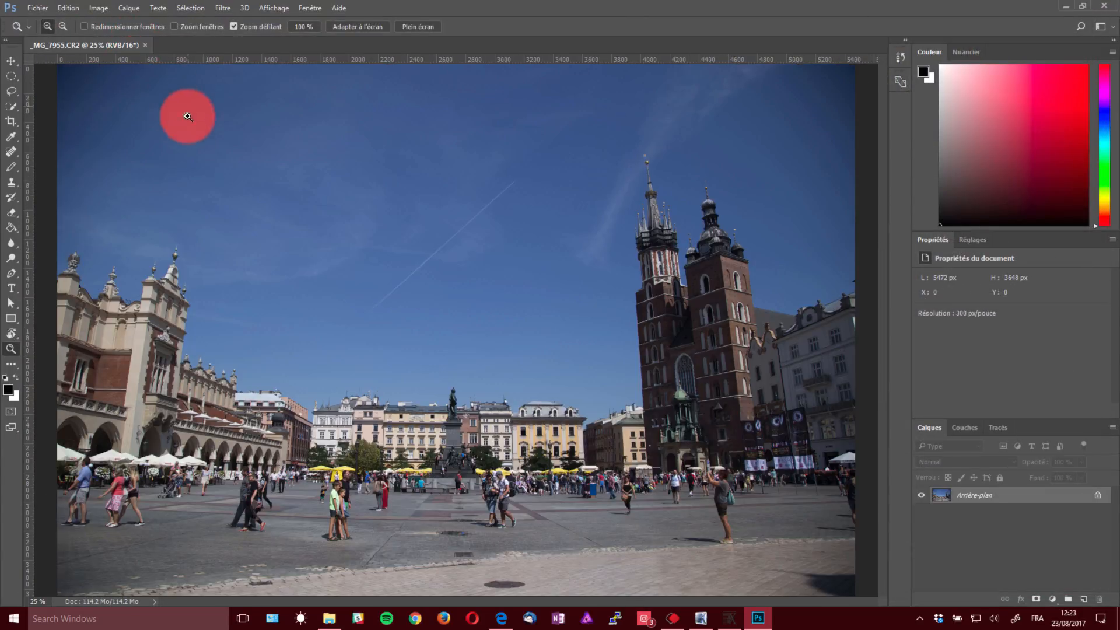
Unlock the photo's background layer and add a new empty layer above it.
{"action": "left_click", "coordinate": [1097, 503]}
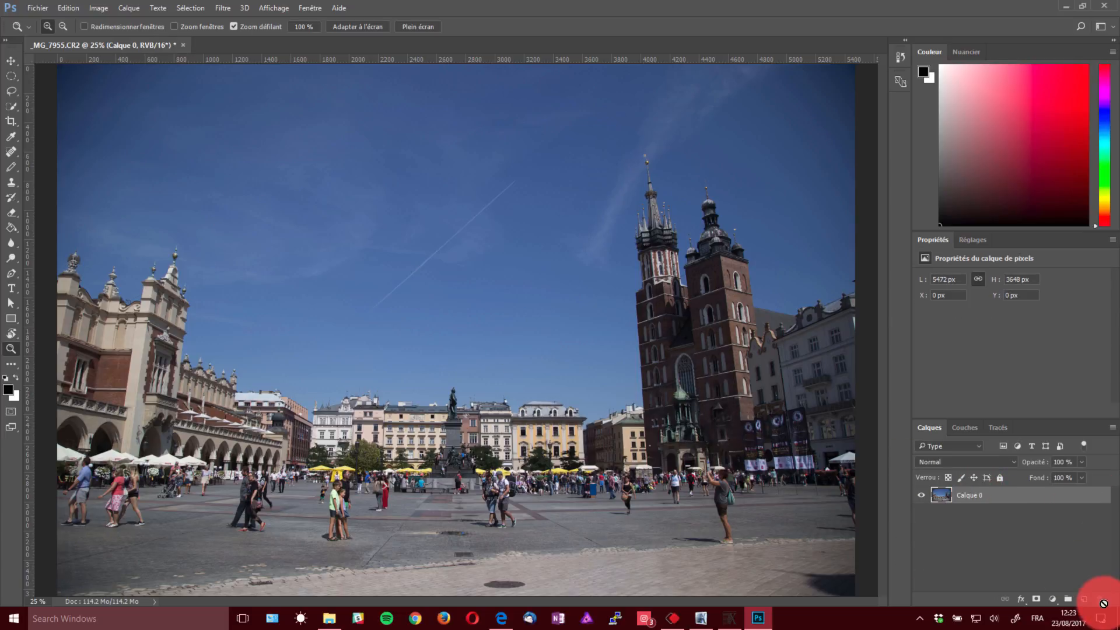
{"action": "left_click", "coordinate": [1083, 599]}
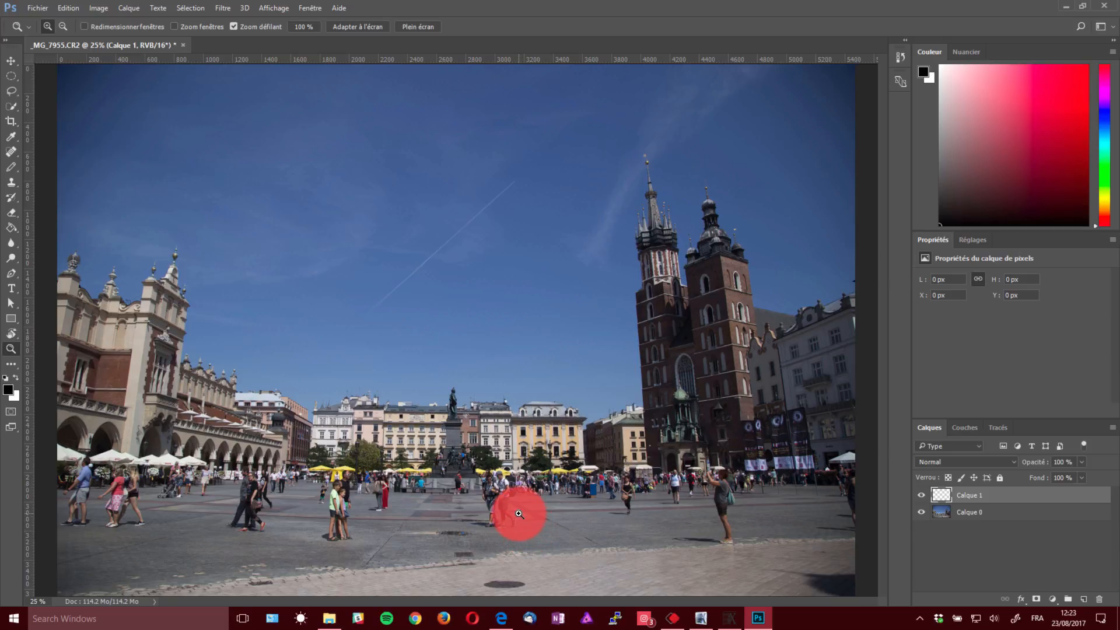
Draw a freehand Lasso selection around the walking woman in the black top on the square.
{"action": "left_click_drag", "start_coordinate": [469, 520], "coordinate": [547, 510]}
{"action": "left_click_drag", "start_coordinate": [575, 414], "coordinate": [542, 452]}
{"action": "left_click_drag", "start_coordinate": [744, 348], "coordinate": [563, 357]}
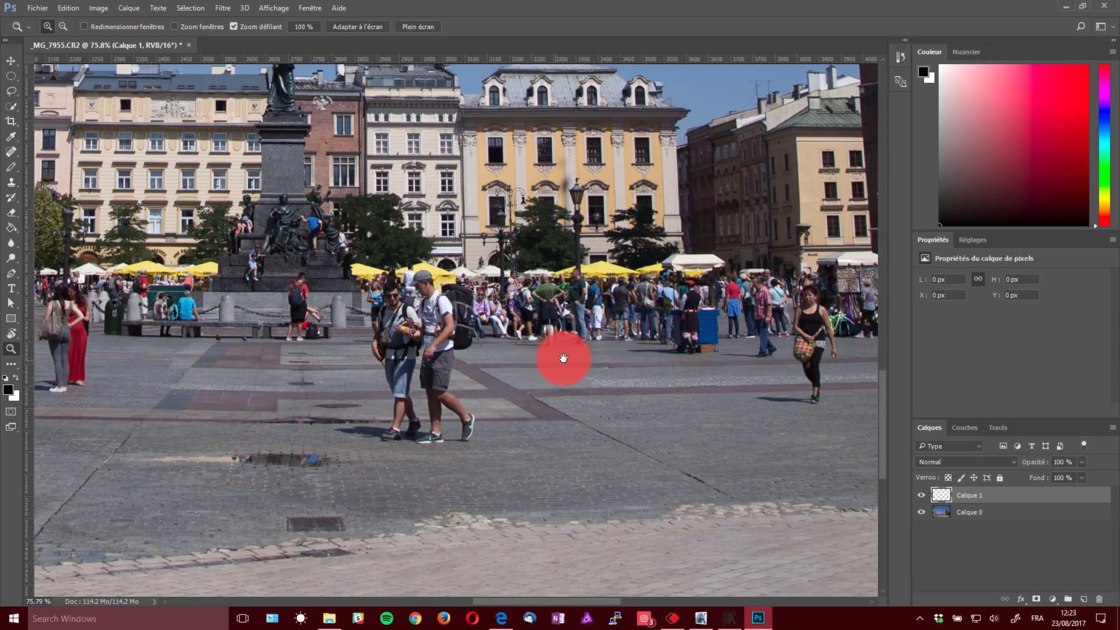
{"action": "left_click_drag", "start_coordinate": [740, 357], "coordinate": [457, 344]}
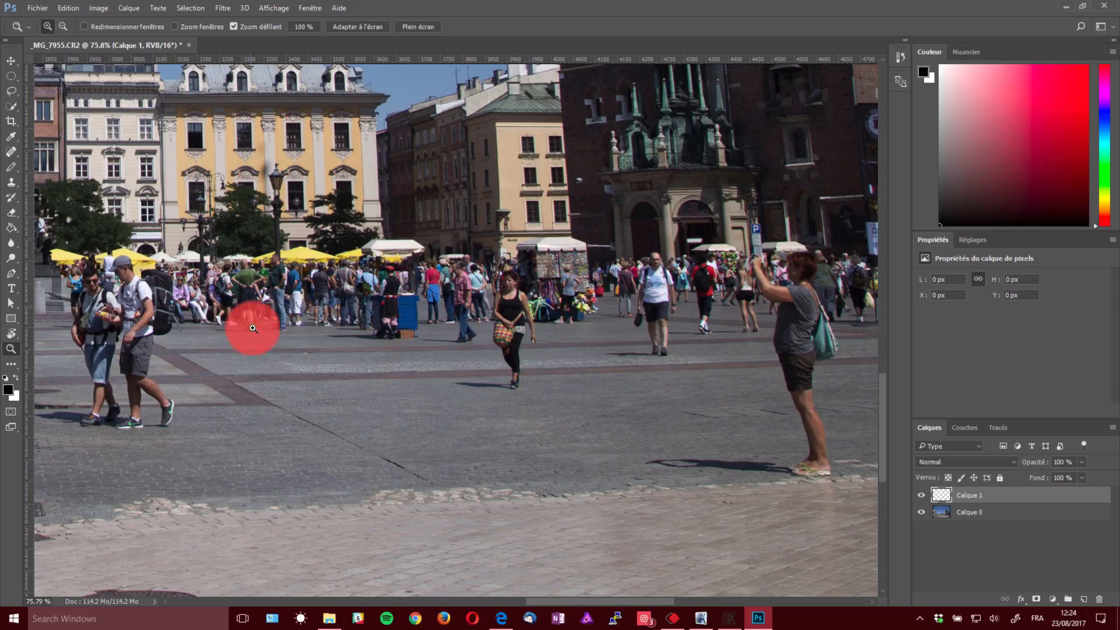
{"action": "left_click_drag", "start_coordinate": [726, 360], "coordinate": [623, 352]}
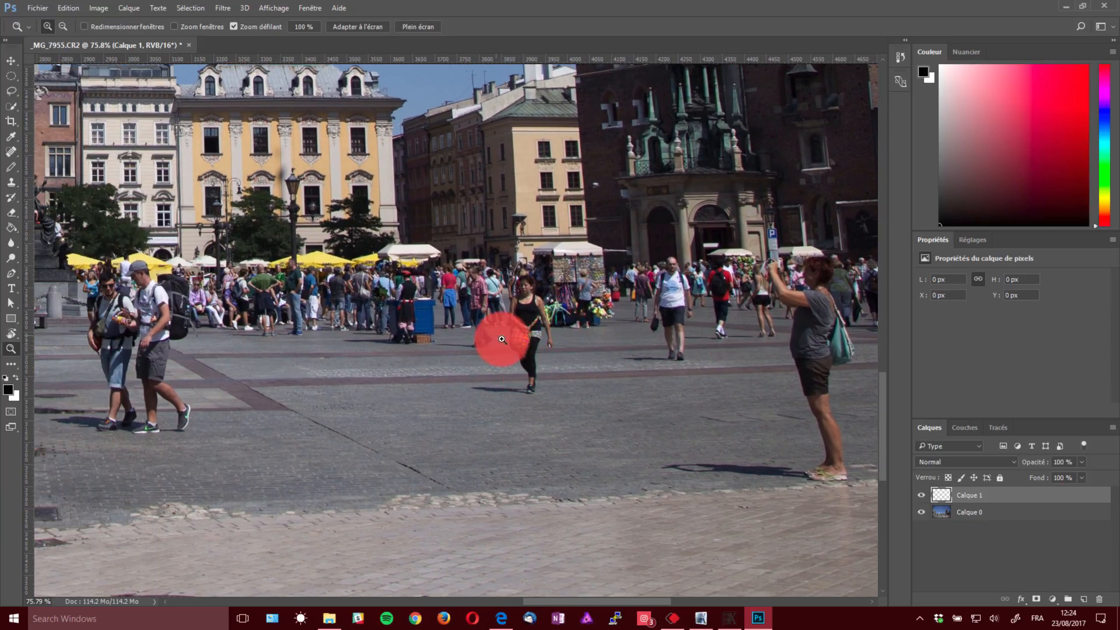
{"action": "left_click", "coordinate": [11, 91]}
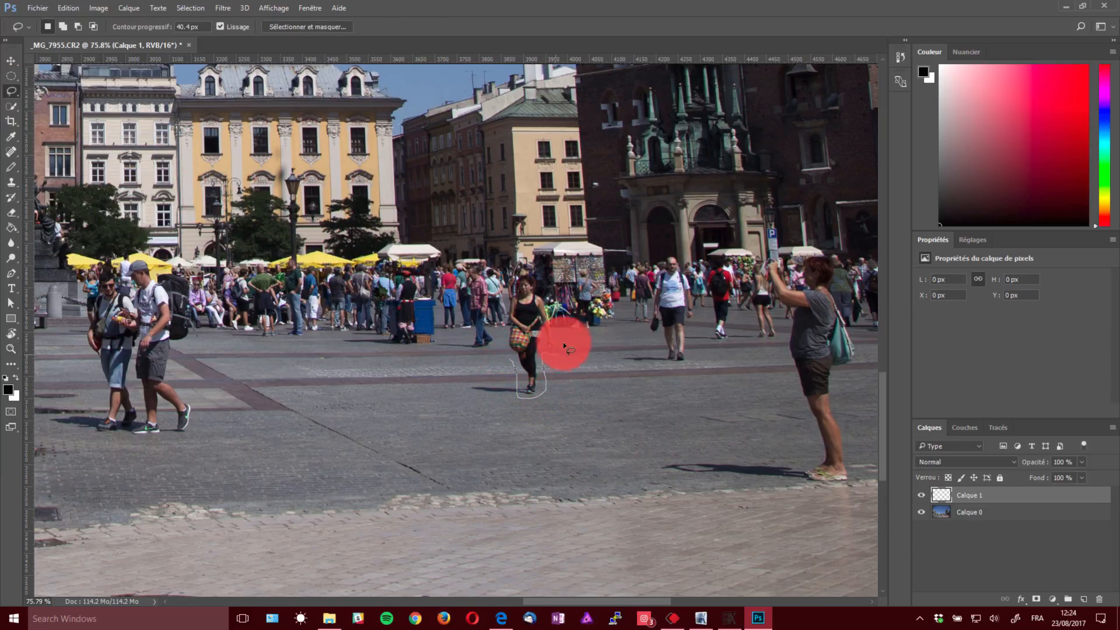
{"action": "mouse_move", "coordinate": [563, 345]}
{"action": "left_mouse_down"}
{"action": "mouse_move", "coordinate": [545, 282]}
{"action": "mouse_move", "coordinate": [512, 271]}
{"action": "mouse_move", "coordinate": [506, 408]}
{"action": "left_mouse_up"}
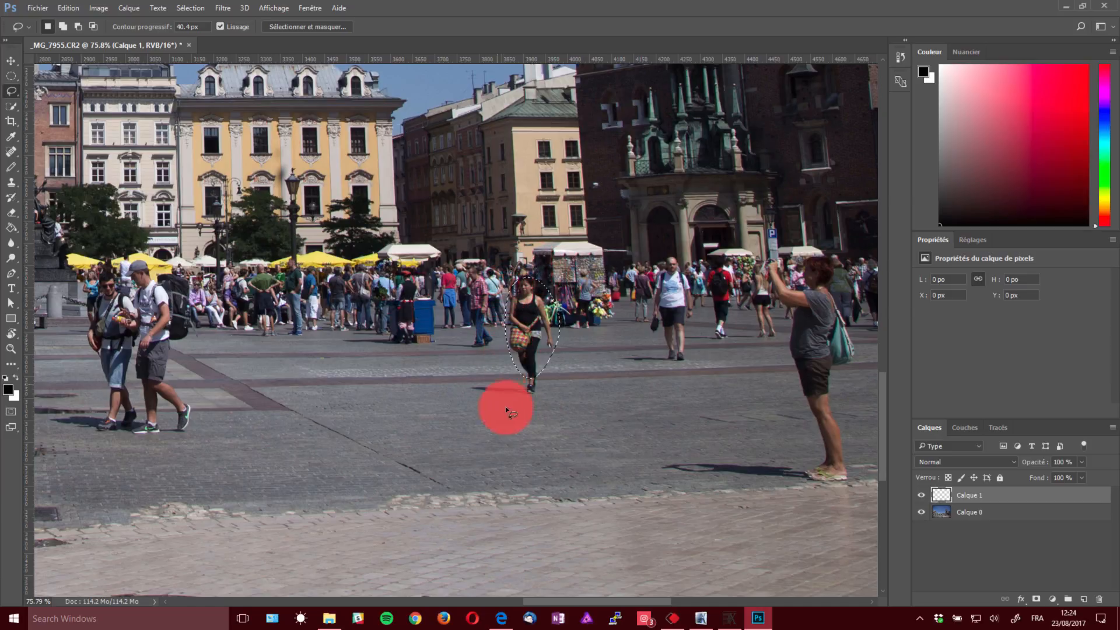
Set the Lasso feather to 0 px and redraw the selection around the woman in the black top.
{"action": "left_click", "coordinate": [134, 29]}
{"action": "type", "text": "0"}
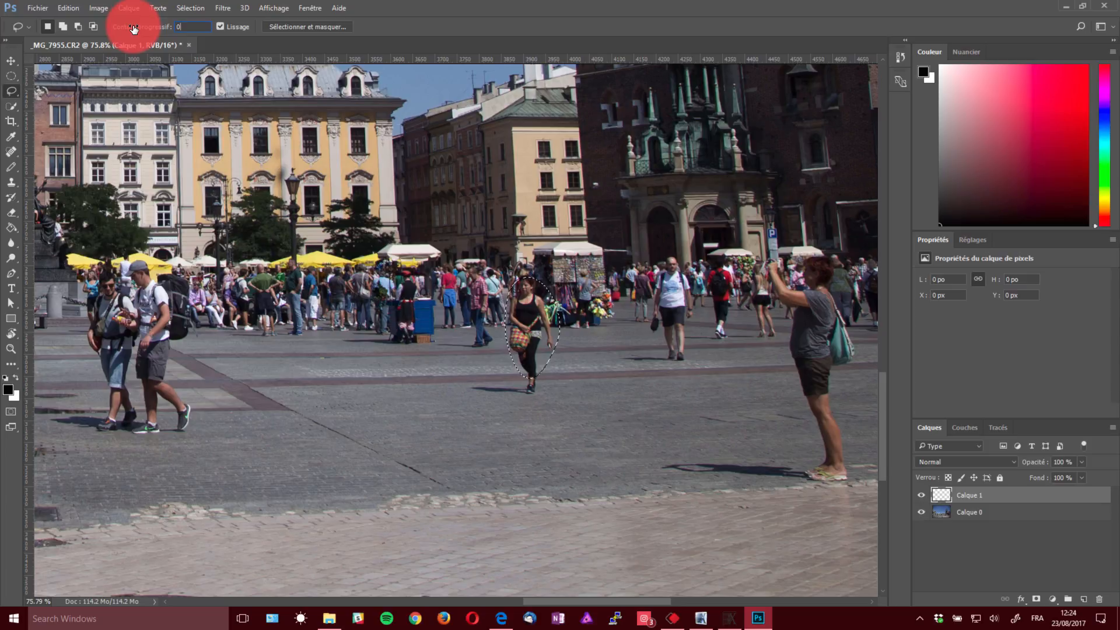
{"action": "left_click", "coordinate": [513, 367]}
{"action": "left_click", "coordinate": [527, 260]}
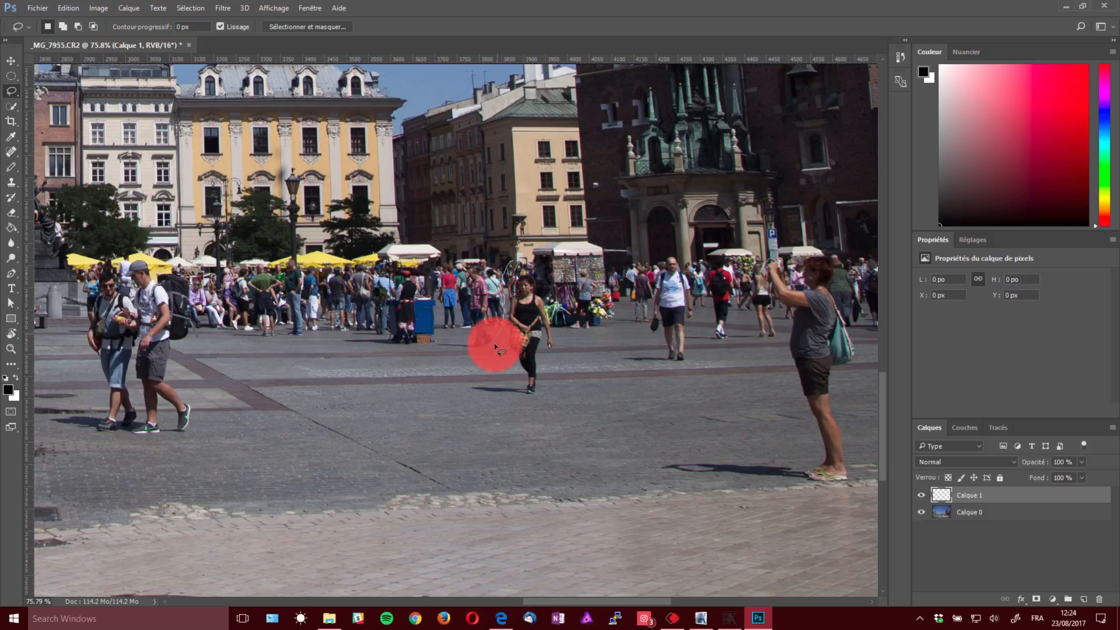
{"action": "mouse_move", "coordinate": [562, 349]}
{"action": "left_mouse_down"}
{"action": "mouse_move", "coordinate": [537, 280]}
{"action": "mouse_move", "coordinate": [509, 266]}
{"action": "mouse_move", "coordinate": [512, 317]}
{"action": "left_mouse_up"}
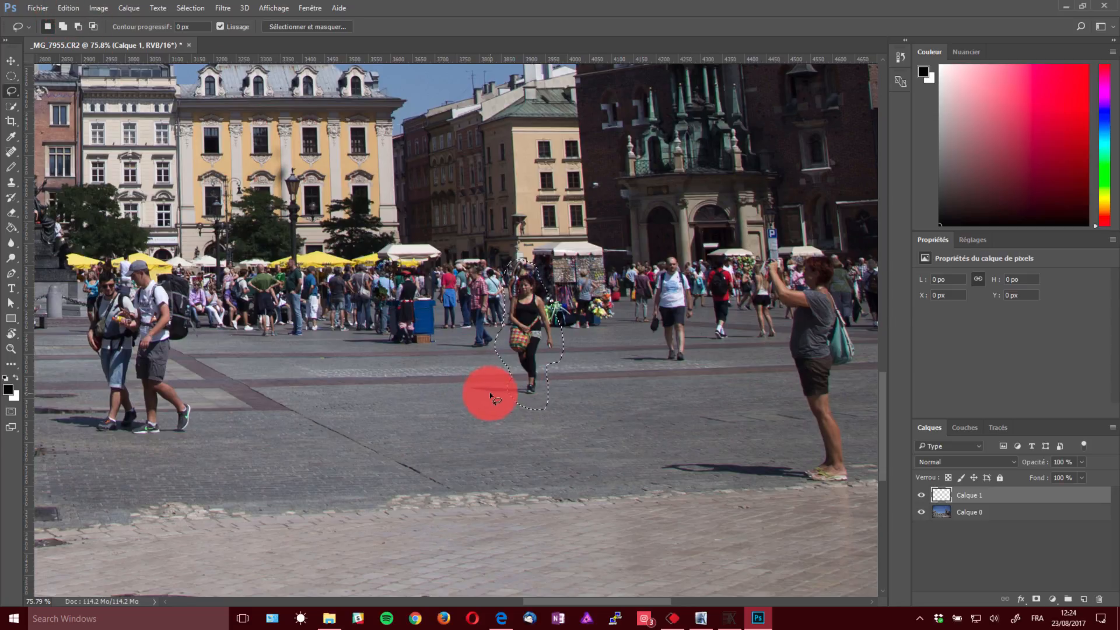
Open the content-aware Fill settings for the selected woman, cancel them and clear the selection.
{"action": "left_click", "coordinate": [64, 8]}
{"action": "left_click", "coordinate": [109, 187]}
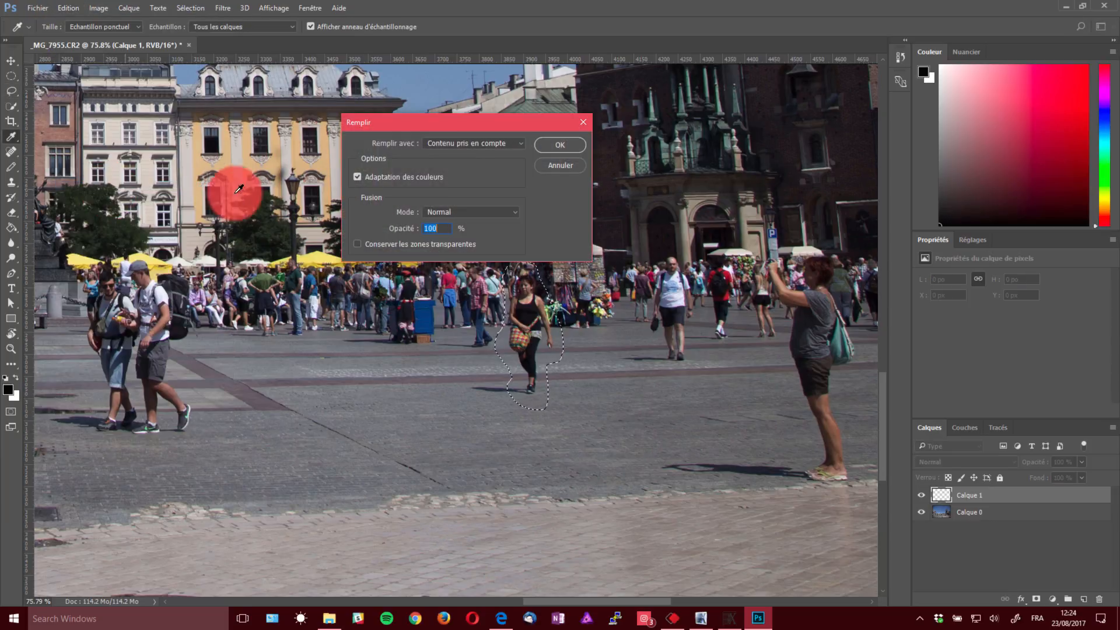
{"action": "left_click", "coordinate": [588, 127]}
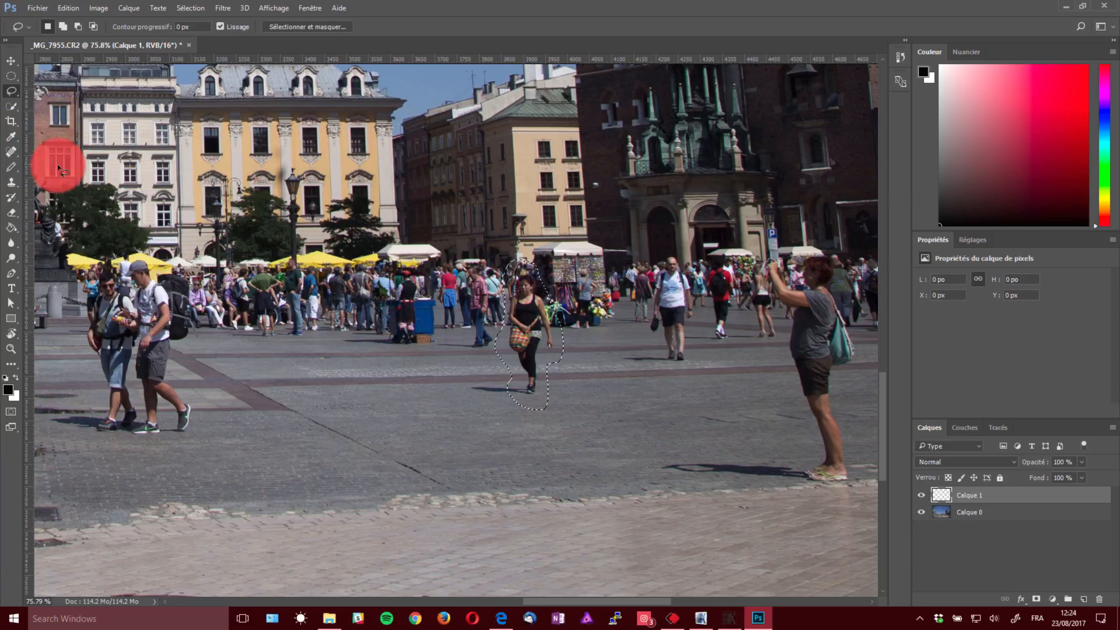
{"action": "left_click", "coordinate": [551, 353]}
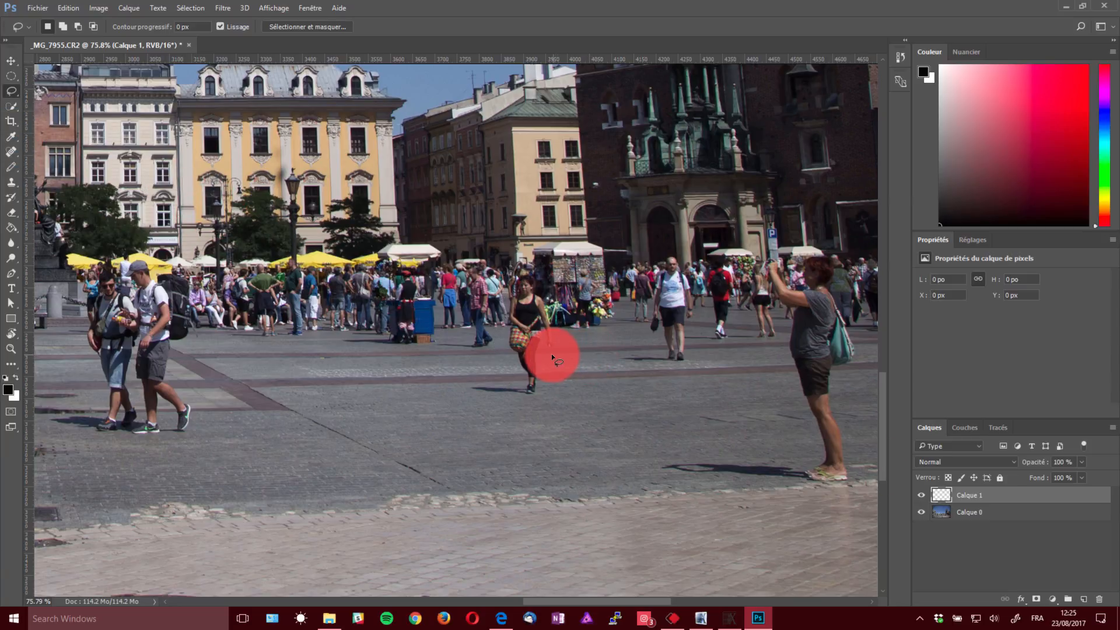
Try to remove the woman in the black top with the content-aware Spot Healing Brush and undo the retouching.
{"action": "key", "text": "j"}
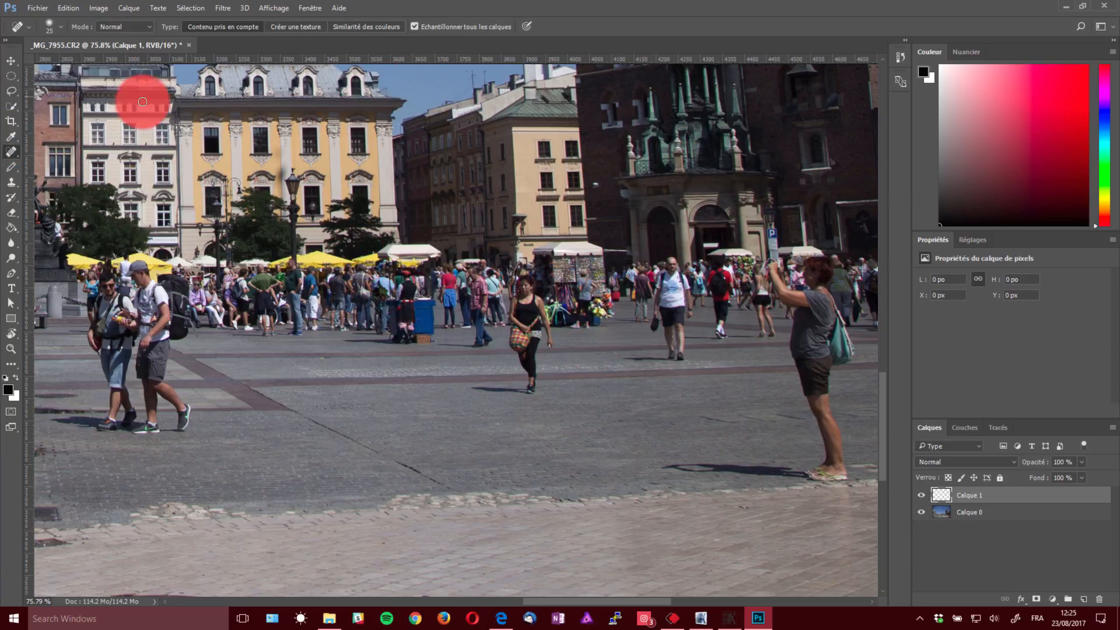
{"action": "left_click", "coordinate": [12, 151]}
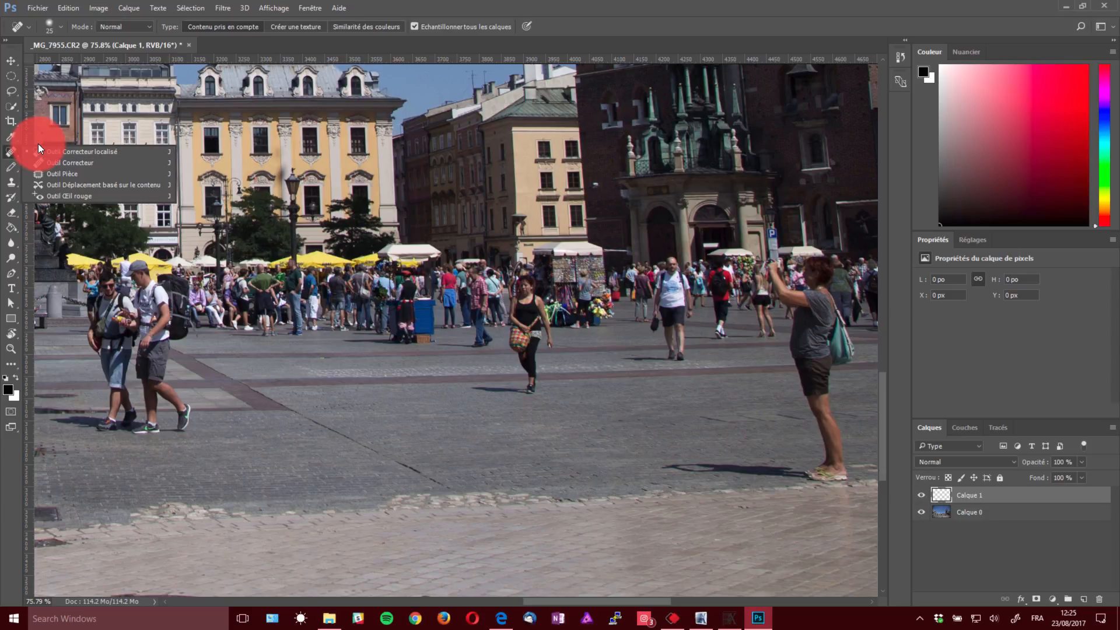
{"action": "left_click", "coordinate": [47, 150]}
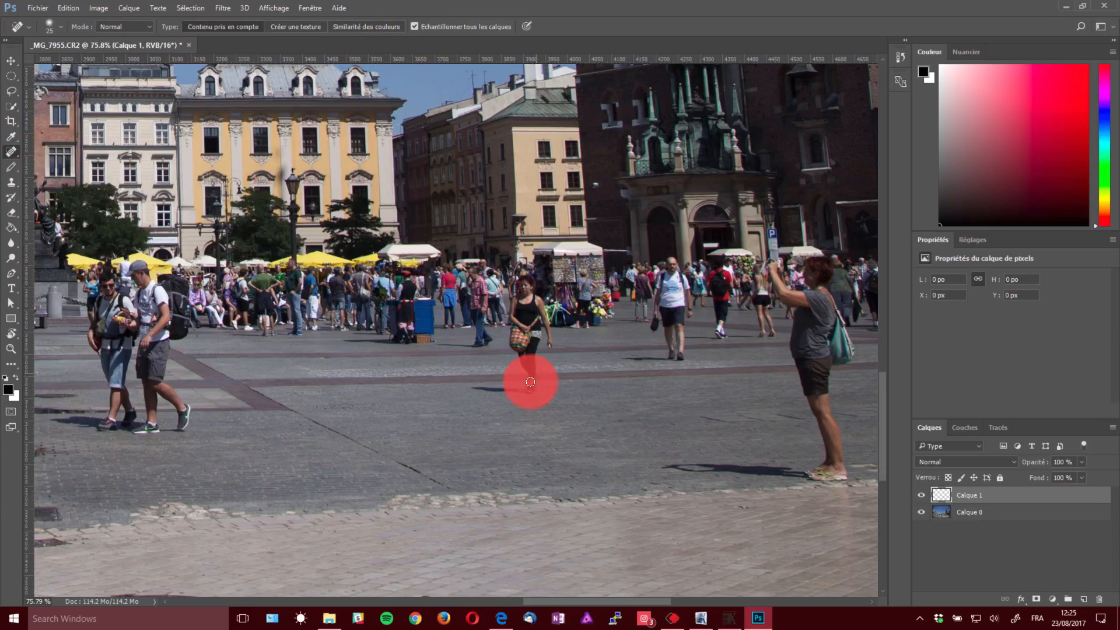
{"action": "mouse_move", "coordinate": [533, 386]}
{"action": "left_mouse_down"}
{"action": "mouse_move", "coordinate": [578, 389]}
{"action": "mouse_move", "coordinate": [529, 388]}
{"action": "mouse_move", "coordinate": [519, 338]}
{"action": "mouse_move", "coordinate": [535, 337]}
{"action": "mouse_move", "coordinate": [534, 349]}
{"action": "mouse_move", "coordinate": [521, 328]}
{"action": "mouse_move", "coordinate": [534, 327]}
{"action": "mouse_move", "coordinate": [516, 321]}
{"action": "mouse_move", "coordinate": [524, 280]}
{"action": "mouse_move", "coordinate": [545, 347]}
{"action": "mouse_move", "coordinate": [529, 285]}
{"action": "mouse_move", "coordinate": [517, 325]}
{"action": "mouse_move", "coordinate": [526, 278]}
{"action": "mouse_move", "coordinate": [513, 326]}
{"action": "mouse_move", "coordinate": [526, 391]}
{"action": "mouse_move", "coordinate": [527, 360]}
{"action": "left_mouse_up"}
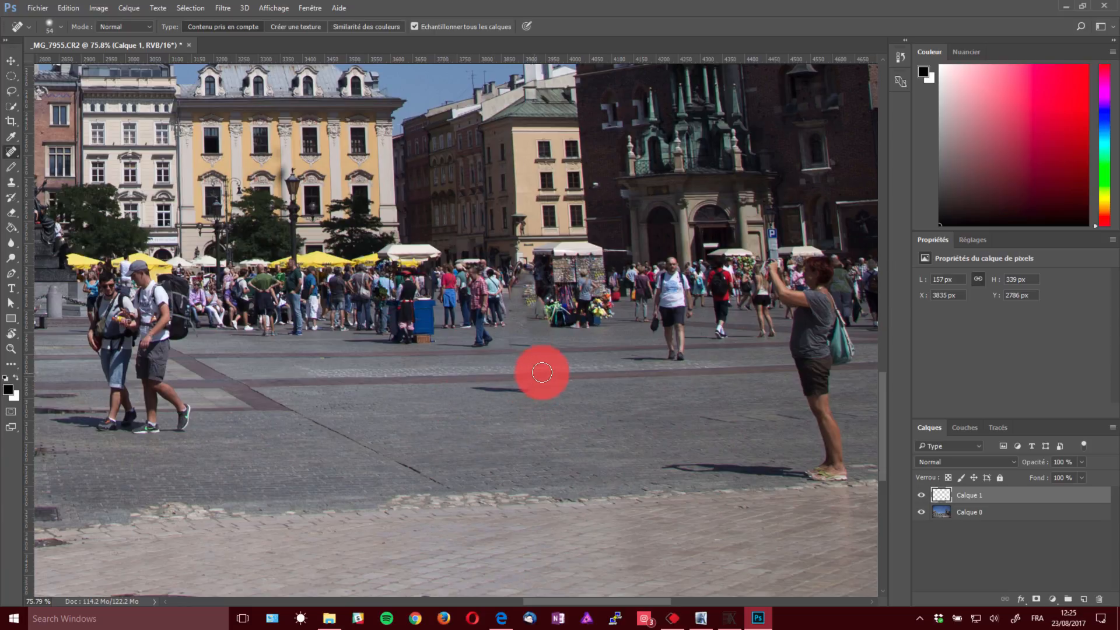
{"action": "mouse_move", "coordinate": [539, 364]}
{"action": "left_mouse_down"}
{"action": "mouse_move", "coordinate": [522, 350]}
{"action": "mouse_move", "coordinate": [539, 357]}
{"action": "mouse_move", "coordinate": [530, 363]}
{"action": "mouse_move", "coordinate": [517, 355]}
{"action": "mouse_move", "coordinate": [538, 345]}
{"action": "mouse_move", "coordinate": [537, 368]}
{"action": "mouse_move", "coordinate": [502, 384]}
{"action": "mouse_move", "coordinate": [511, 368]}
{"action": "mouse_move", "coordinate": [524, 404]}
{"action": "mouse_move", "coordinate": [534, 370]}
{"action": "mouse_move", "coordinate": [520, 377]}
{"action": "mouse_move", "coordinate": [527, 273]}
{"action": "mouse_move", "coordinate": [526, 292]}
{"action": "mouse_move", "coordinate": [565, 349]}
{"action": "mouse_move", "coordinate": [557, 319]}
{"action": "left_mouse_up"}
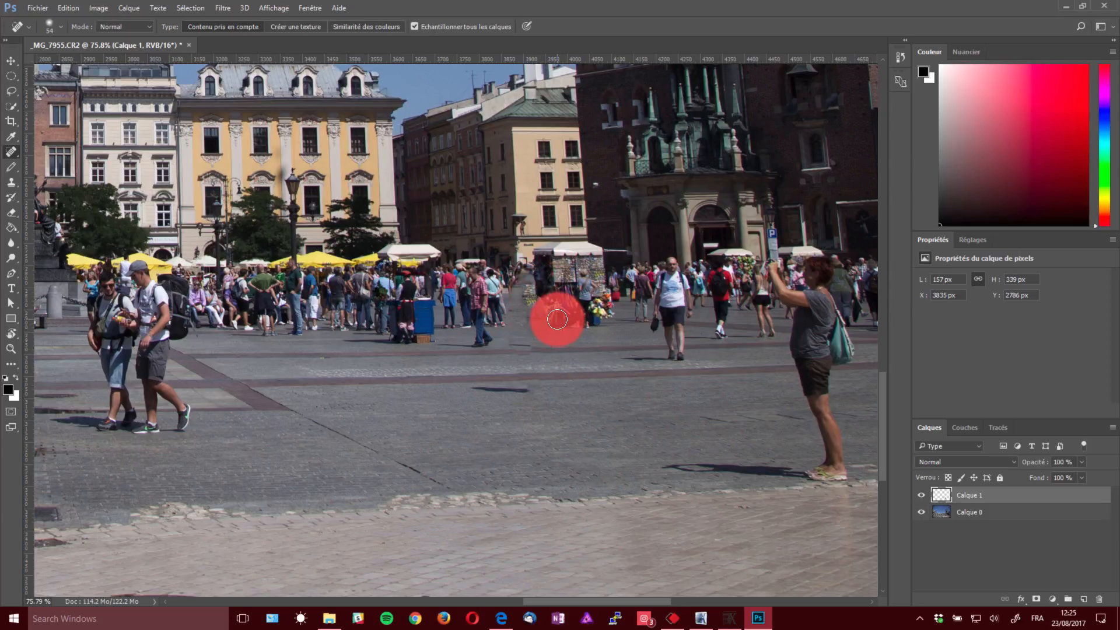
{"action": "key", "text": "ctrl+z"}
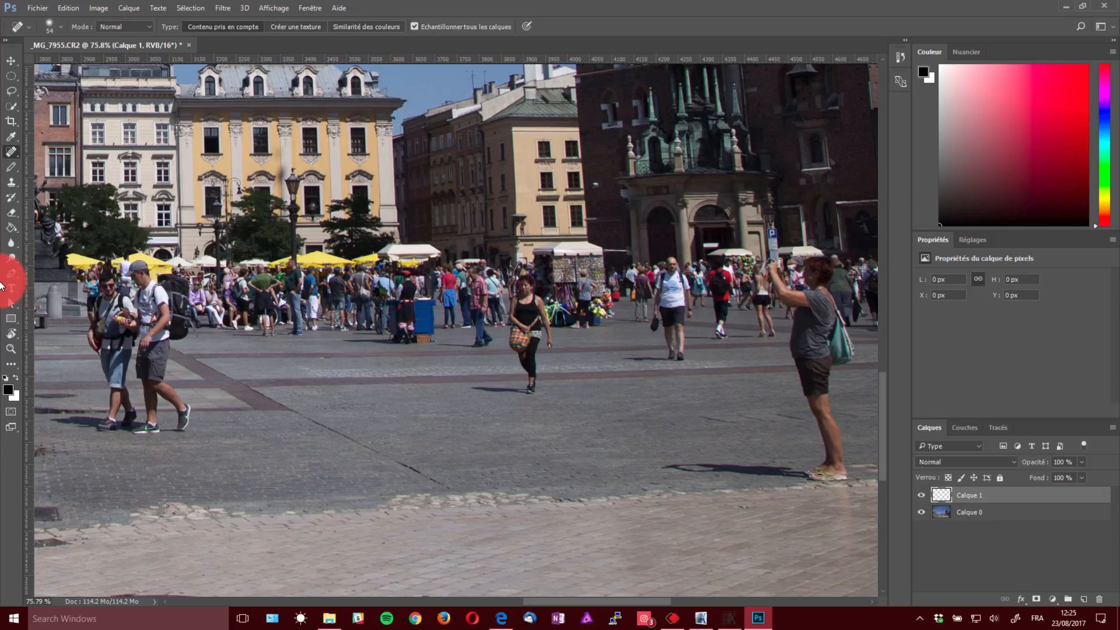
Try the Spot Healing Brush on the paving between the walking couple and the standing family.
{"action": "left_click_drag", "start_coordinate": [217, 322], "coordinate": [645, 305]}
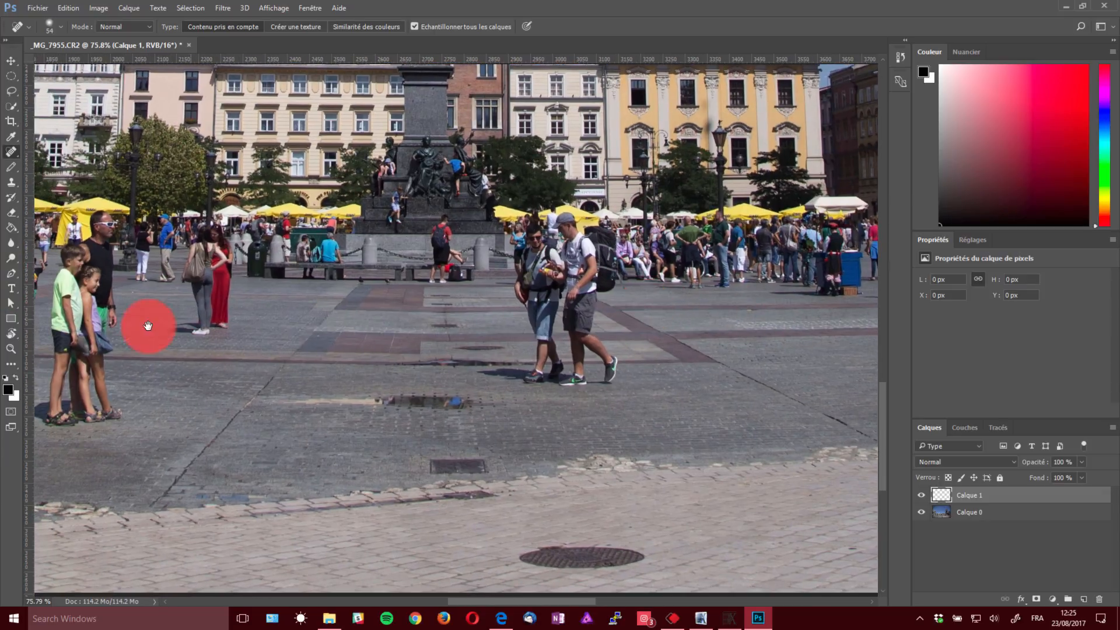
{"action": "left_click_drag", "start_coordinate": [149, 325], "coordinate": [661, 322]}
{"action": "left_click_drag", "start_coordinate": [668, 325], "coordinate": [623, 326]}
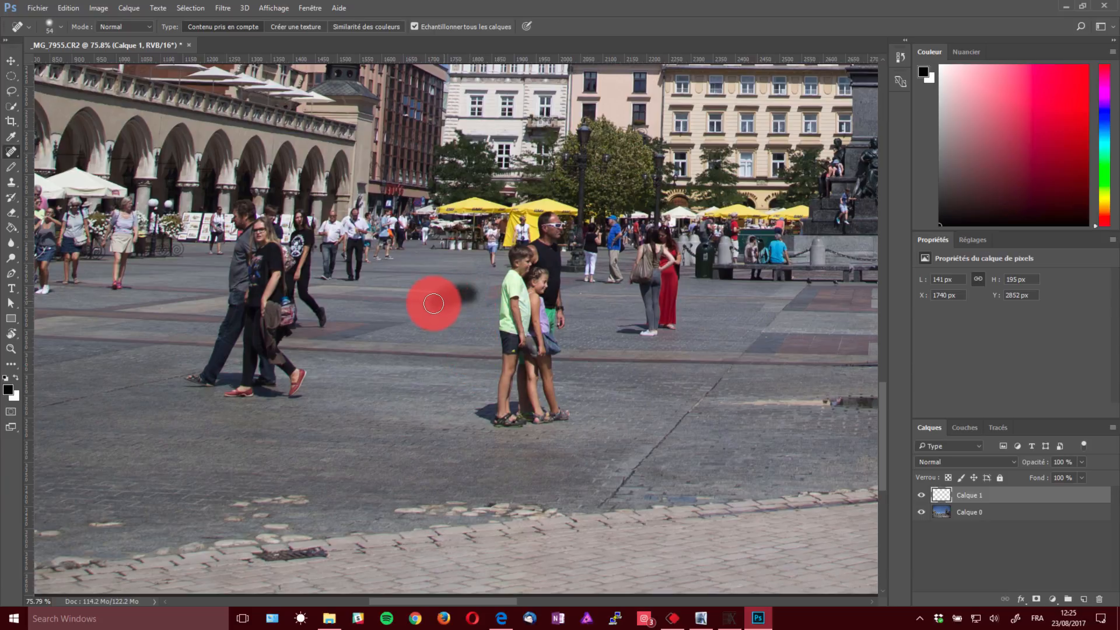
{"action": "left_click_drag", "start_coordinate": [434, 304], "coordinate": [432, 304]}
{"action": "left_click", "coordinate": [478, 287]}
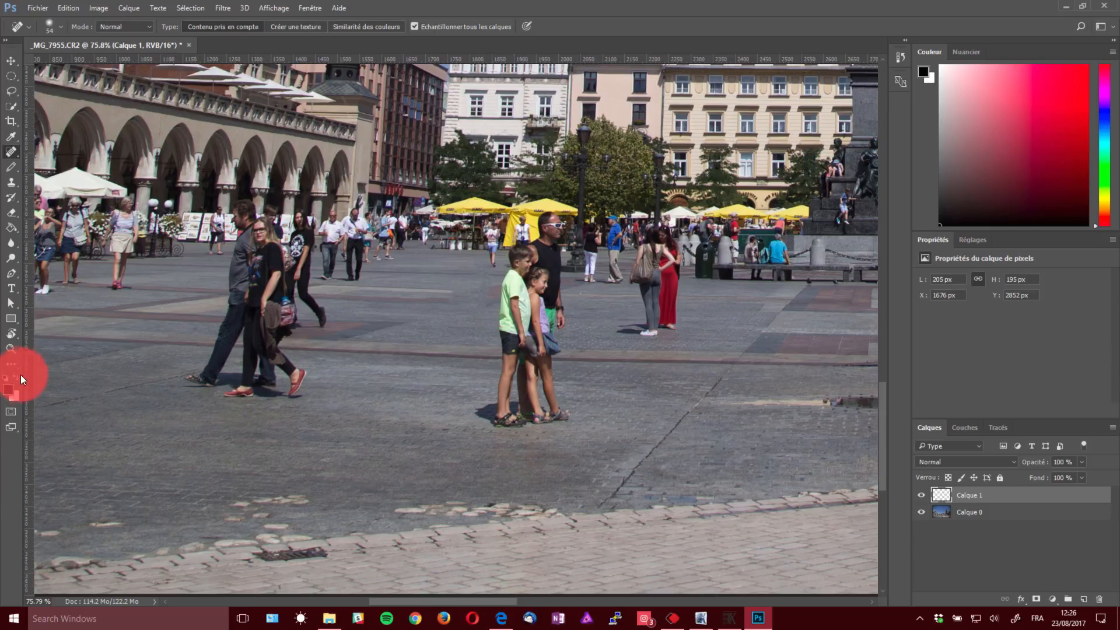
Choose the Clone Stamp tool for the area around the woman taking a photo, sampling the current and lower layers (Actif et inférieurs).
{"action": "double_click", "coordinate": [18, 347]}
{"action": "left_click", "coordinate": [601, 322], "text": "alt"}
{"action": "left_click", "coordinate": [596, 321], "text": "alt"}
{"action": "left_click", "coordinate": [594, 325], "text": "alt"}
{"action": "left_click", "coordinate": [592, 333], "text": "alt"}
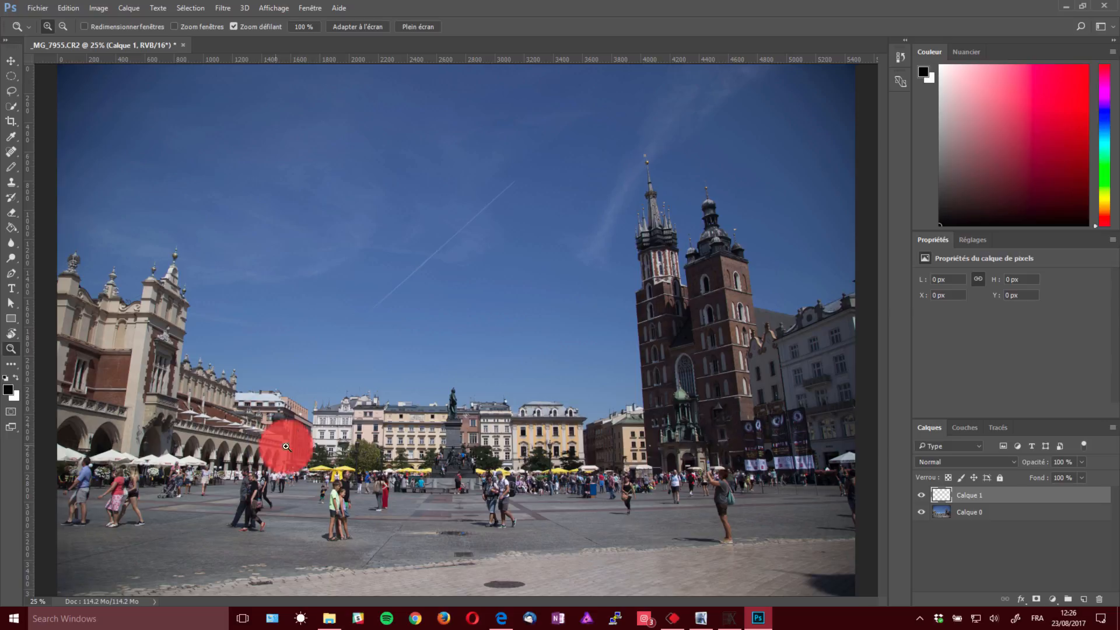
{"action": "left_click_drag", "start_coordinate": [739, 535], "coordinate": [830, 467]}
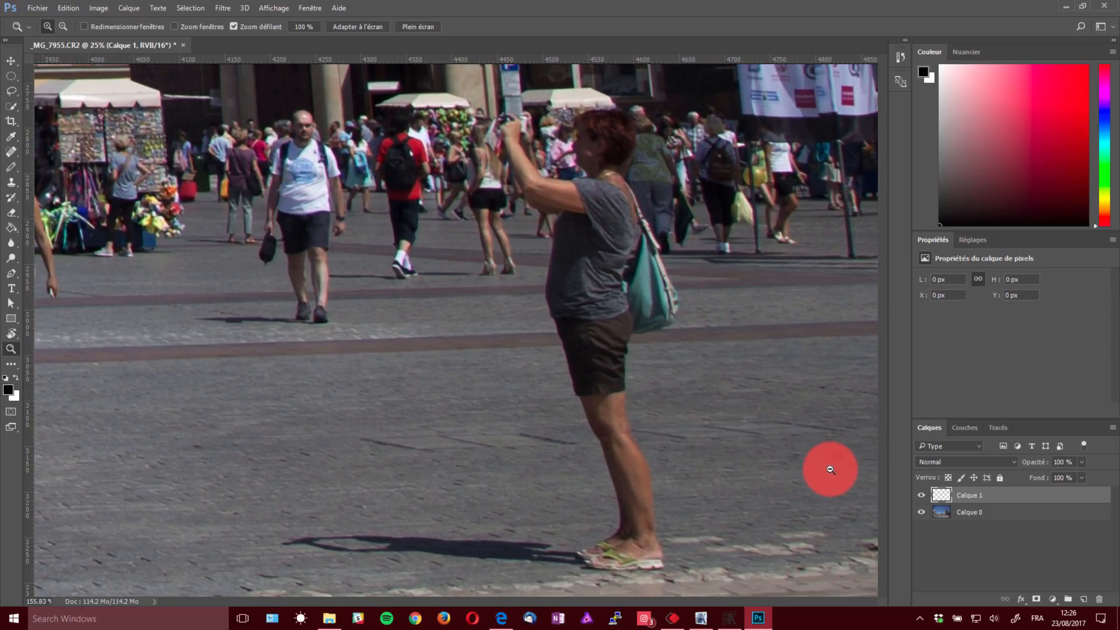
{"action": "left_click_drag", "start_coordinate": [523, 490], "coordinate": [545, 383]}
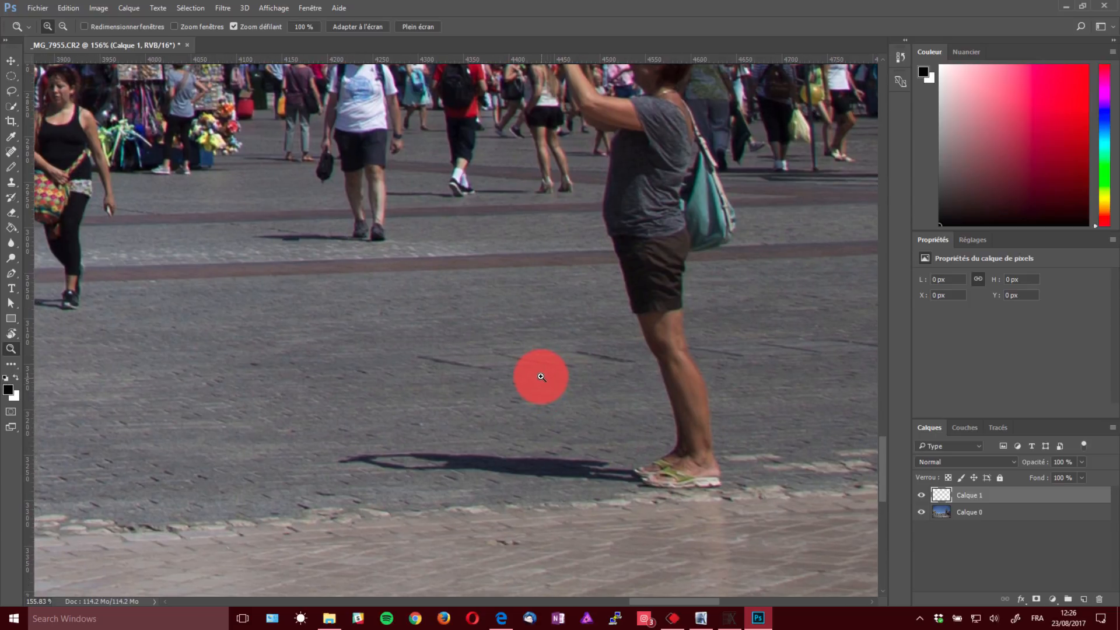
{"action": "mouse_move", "coordinate": [441, 407]}
{"action": "left_mouse_down"}
{"action": "mouse_move", "coordinate": [623, 378]}
{"action": "mouse_move", "coordinate": [522, 370]}
{"action": "left_mouse_up"}
{"action": "key", "text": "s"}
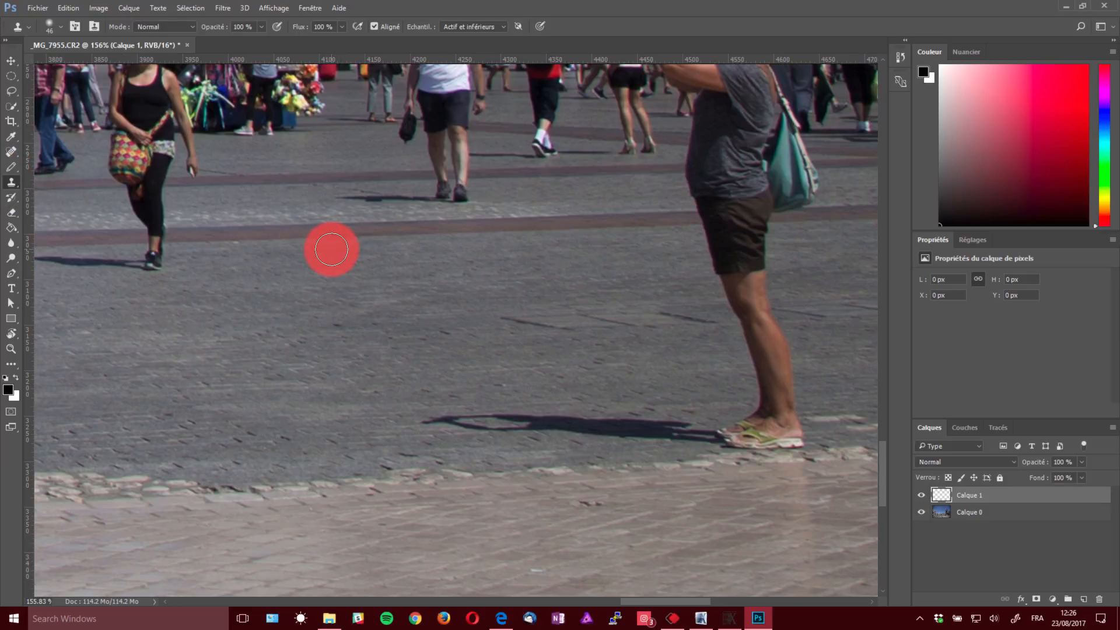
{"action": "left_click", "coordinate": [488, 27]}
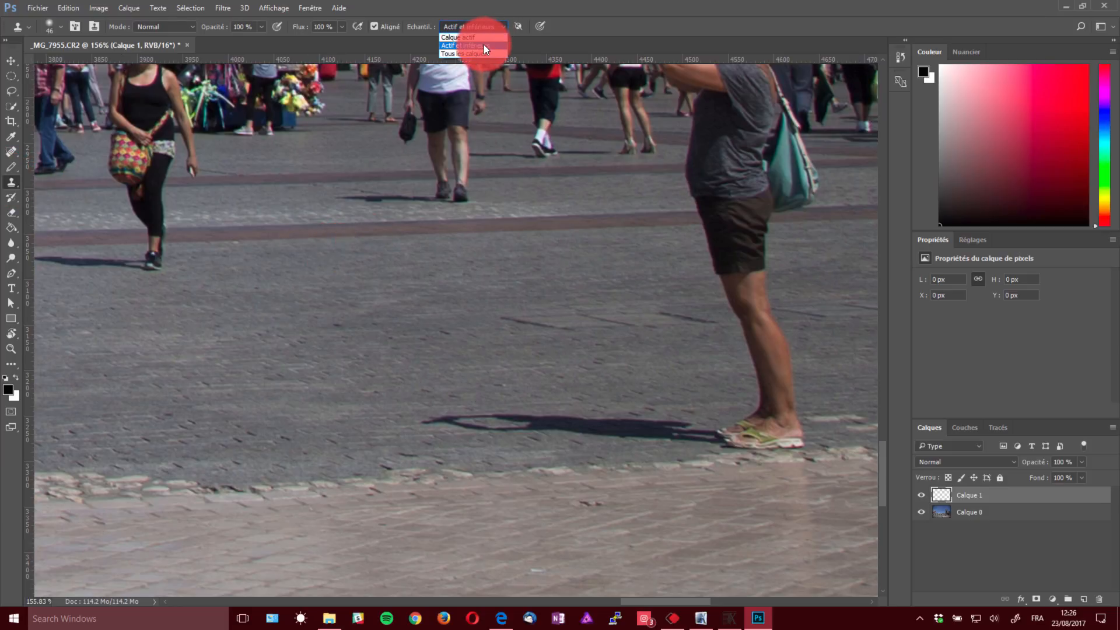
{"action": "left_click", "coordinate": [484, 45]}
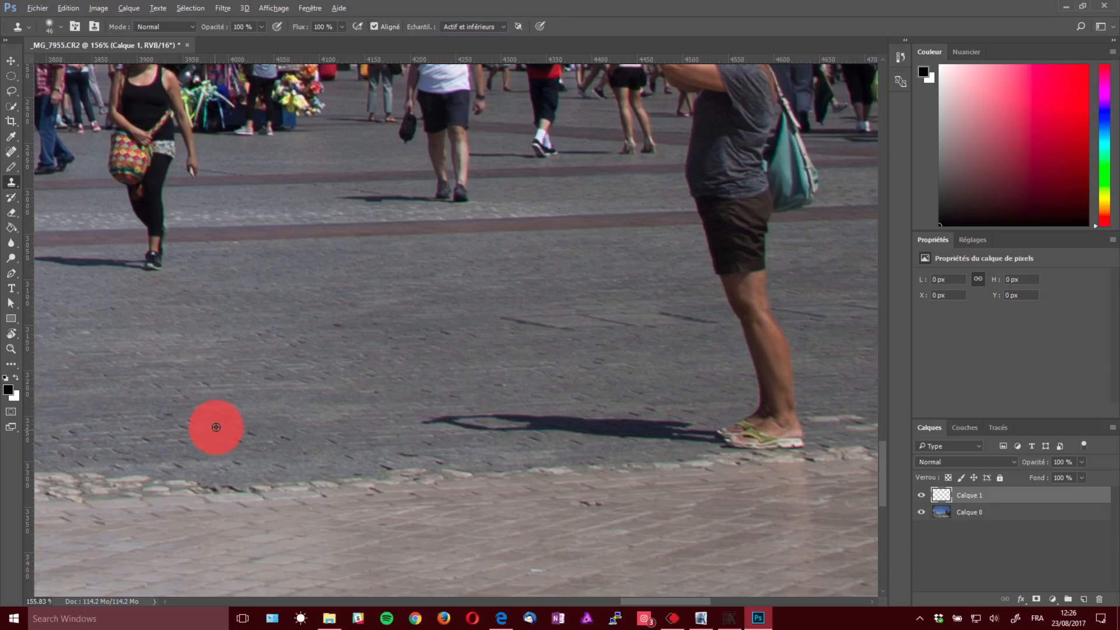
Clone clean paving over the ground shadow of the woman taking a photo on the empty layer.
{"action": "mouse_move", "coordinate": [458, 415]}
{"action": "left_mouse_down"}
{"action": "mouse_move", "coordinate": [416, 424]}
{"action": "mouse_move", "coordinate": [590, 413]}
{"action": "mouse_move", "coordinate": [397, 449]}
{"action": "mouse_move", "coordinate": [308, 445]}
{"action": "left_mouse_up"}
{"action": "left_click_drag", "start_coordinate": [528, 432], "coordinate": [682, 422]}
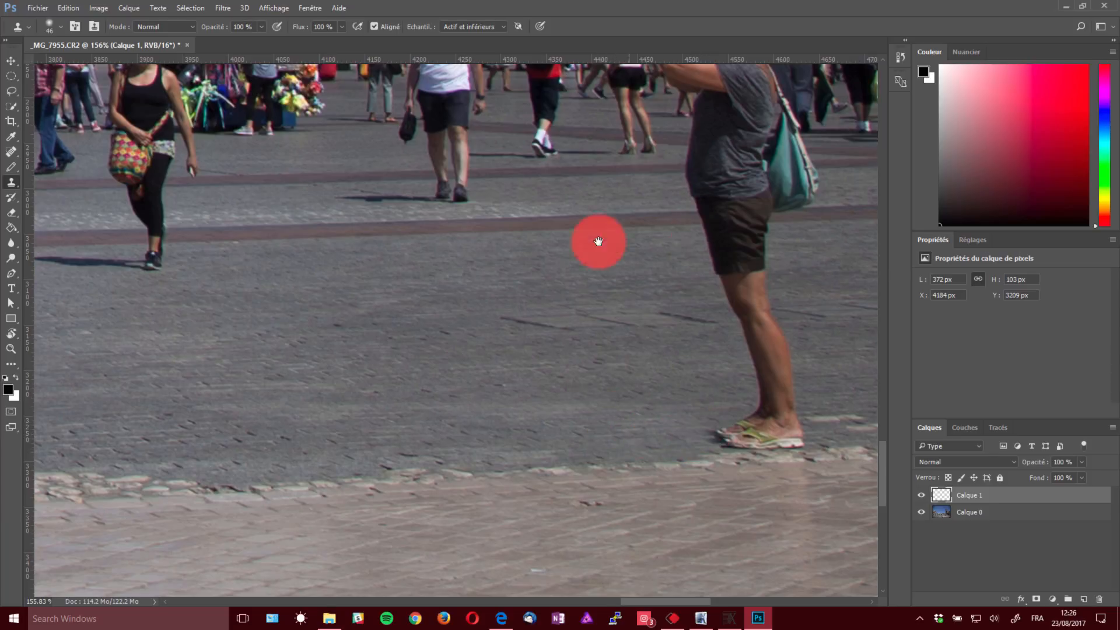
{"action": "left_click_drag", "start_coordinate": [598, 242], "coordinate": [364, 259]}
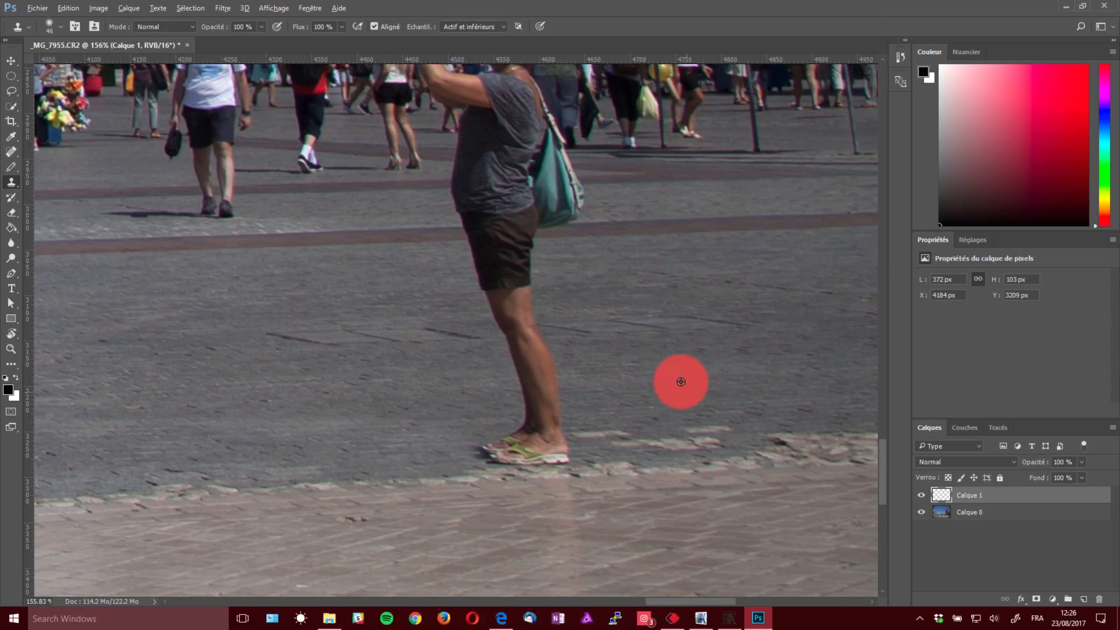
Clone clean paving over the legs and feet of the woman taking a photo.
{"action": "mouse_move", "coordinate": [700, 370]}
{"action": "left_mouse_down"}
{"action": "mouse_move", "coordinate": [745, 358]}
{"action": "mouse_move", "coordinate": [710, 364]}
{"action": "mouse_move", "coordinate": [689, 387]}
{"action": "mouse_move", "coordinate": [715, 391]}
{"action": "mouse_move", "coordinate": [711, 378]}
{"action": "mouse_move", "coordinate": [765, 371]}
{"action": "mouse_move", "coordinate": [560, 376]}
{"action": "mouse_move", "coordinate": [765, 369]}
{"action": "mouse_move", "coordinate": [746, 377]}
{"action": "mouse_move", "coordinate": [764, 374]}
{"action": "mouse_move", "coordinate": [598, 336]}
{"action": "mouse_move", "coordinate": [525, 287]}
{"action": "mouse_move", "coordinate": [644, 386]}
{"action": "mouse_move", "coordinate": [511, 379]}
{"action": "mouse_move", "coordinate": [561, 383]}
{"action": "mouse_move", "coordinate": [518, 392]}
{"action": "mouse_move", "coordinate": [558, 396]}
{"action": "mouse_move", "coordinate": [525, 402]}
{"action": "mouse_move", "coordinate": [568, 408]}
{"action": "mouse_move", "coordinate": [527, 415]}
{"action": "mouse_move", "coordinate": [603, 435]}
{"action": "mouse_move", "coordinate": [410, 454]}
{"action": "mouse_move", "coordinate": [545, 455]}
{"action": "mouse_move", "coordinate": [456, 451]}
{"action": "mouse_move", "coordinate": [562, 441]}
{"action": "mouse_move", "coordinate": [482, 449]}
{"action": "mouse_move", "coordinate": [576, 455]}
{"action": "mouse_move", "coordinate": [445, 457]}
{"action": "mouse_move", "coordinate": [519, 417]}
{"action": "mouse_move", "coordinate": [445, 440]}
{"action": "mouse_move", "coordinate": [585, 422]}
{"action": "mouse_move", "coordinate": [450, 370]}
{"action": "mouse_move", "coordinate": [367, 373]}
{"action": "mouse_move", "coordinate": [506, 322]}
{"action": "mouse_move", "coordinate": [482, 315]}
{"action": "mouse_move", "coordinate": [488, 358]}
{"action": "mouse_move", "coordinate": [437, 370]}
{"action": "mouse_move", "coordinate": [566, 370]}
{"action": "mouse_move", "coordinate": [525, 363]}
{"action": "mouse_move", "coordinate": [618, 356]}
{"action": "mouse_move", "coordinate": [508, 345]}
{"action": "mouse_move", "coordinate": [556, 353]}
{"action": "mouse_move", "coordinate": [502, 340]}
{"action": "mouse_move", "coordinate": [538, 345]}
{"action": "mouse_move", "coordinate": [379, 269]}
{"action": "left_mouse_up"}
{"action": "mouse_move", "coordinate": [452, 263]}
{"action": "left_mouse_down"}
{"action": "mouse_move", "coordinate": [547, 267]}
{"action": "mouse_move", "coordinate": [482, 282]}
{"action": "mouse_move", "coordinate": [553, 289]}
{"action": "mouse_move", "coordinate": [494, 299]}
{"action": "mouse_move", "coordinate": [532, 307]}
{"action": "mouse_move", "coordinate": [504, 310]}
{"action": "mouse_move", "coordinate": [535, 342]}
{"action": "mouse_move", "coordinate": [515, 331]}
{"action": "mouse_move", "coordinate": [525, 318]}
{"action": "mouse_move", "coordinate": [495, 328]}
{"action": "mouse_move", "coordinate": [539, 342]}
{"action": "mouse_move", "coordinate": [526, 324]}
{"action": "left_mouse_up"}
{"action": "left_click_drag", "start_coordinate": [576, 253], "coordinate": [583, 318]}
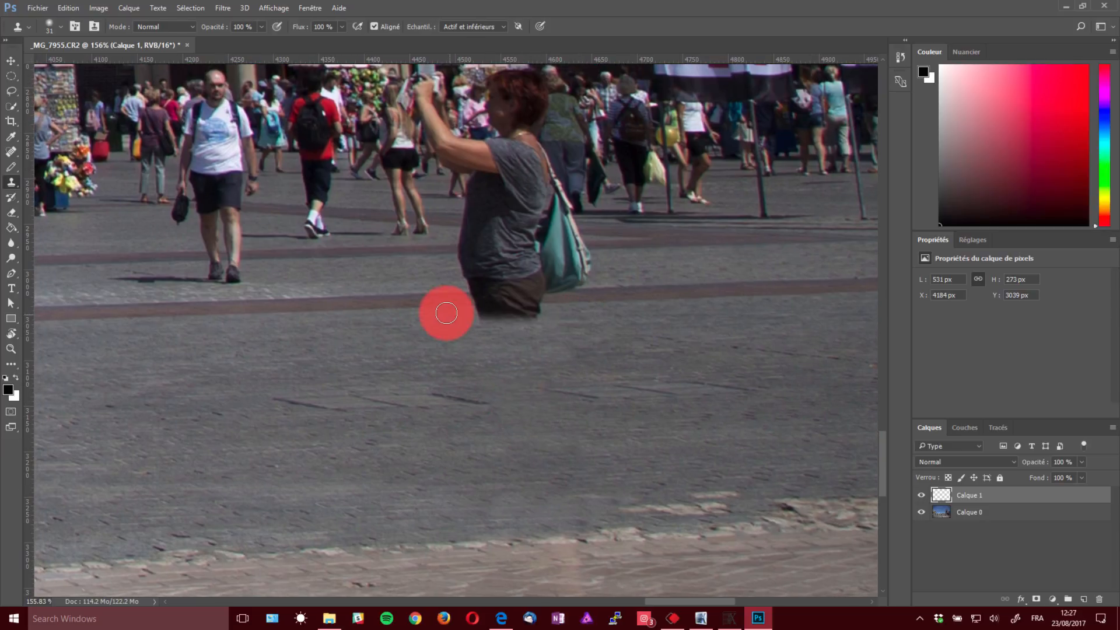
Clone paving over the woman's shorts and the bottom of her bag, rebuilding the reddish paving strip behind them.
{"action": "left_click_drag", "start_coordinate": [508, 150], "coordinate": [512, 234]}
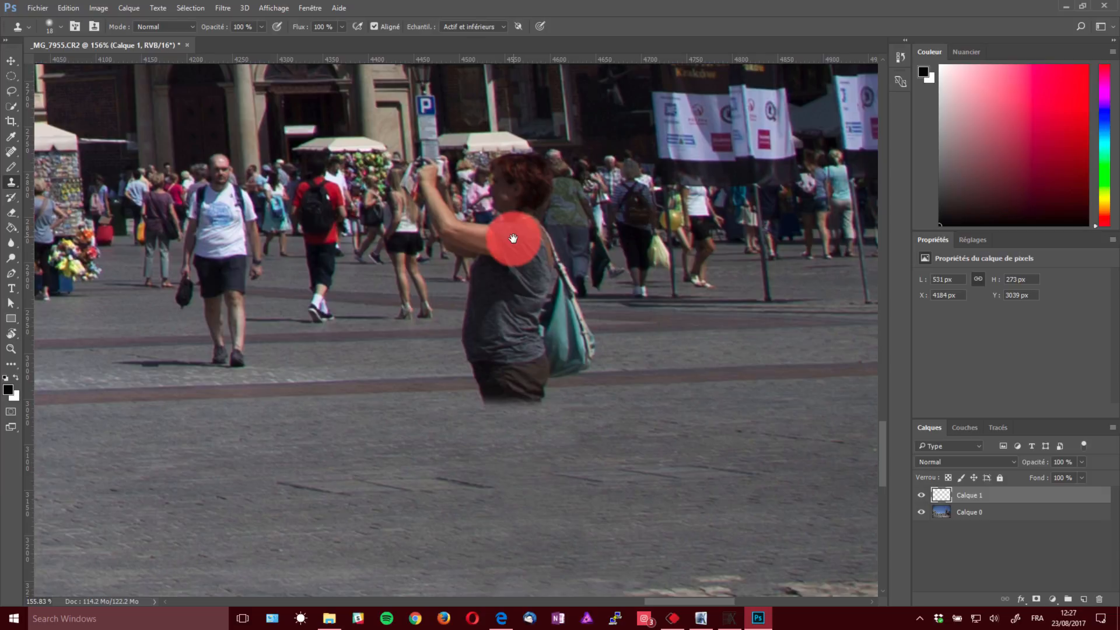
{"action": "mouse_move", "coordinate": [582, 233]}
{"action": "left_mouse_down"}
{"action": "mouse_move", "coordinate": [506, 248]}
{"action": "mouse_move", "coordinate": [510, 192]}
{"action": "mouse_move", "coordinate": [523, 363]}
{"action": "mouse_move", "coordinate": [554, 420]}
{"action": "mouse_move", "coordinate": [605, 438]}
{"action": "mouse_move", "coordinate": [596, 412]}
{"action": "mouse_move", "coordinate": [614, 400]}
{"action": "mouse_move", "coordinate": [491, 408]}
{"action": "mouse_move", "coordinate": [566, 410]}
{"action": "mouse_move", "coordinate": [499, 408]}
{"action": "mouse_move", "coordinate": [457, 430]}
{"action": "mouse_move", "coordinate": [429, 414]}
{"action": "mouse_move", "coordinate": [491, 399]}
{"action": "mouse_move", "coordinate": [428, 401]}
{"action": "left_mouse_up"}
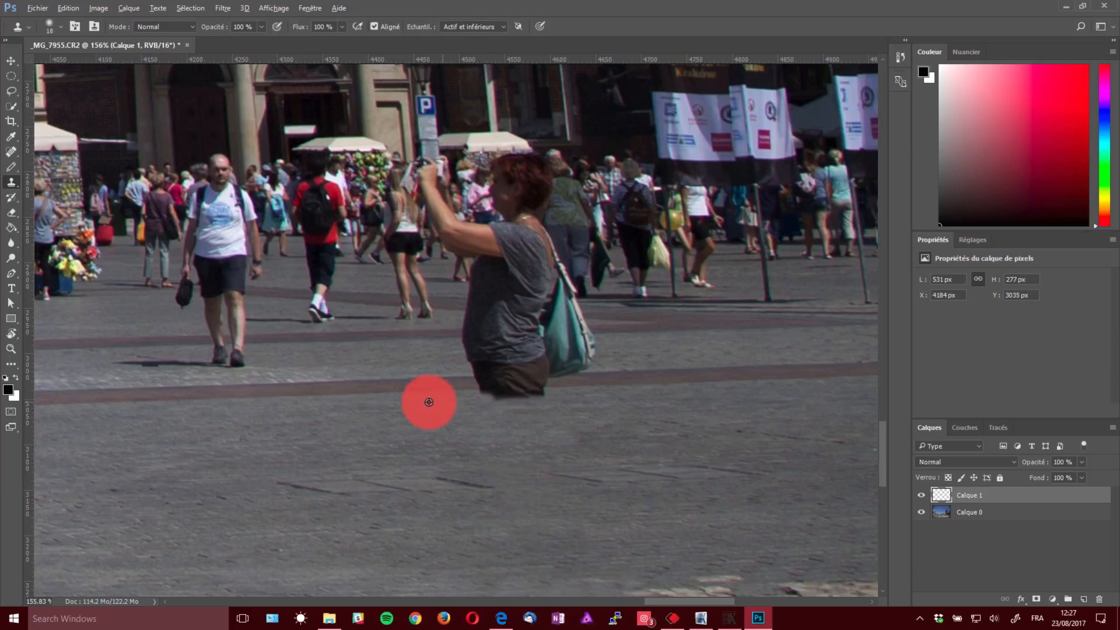
{"action": "left_click_drag", "start_coordinate": [344, 394], "coordinate": [545, 387]}
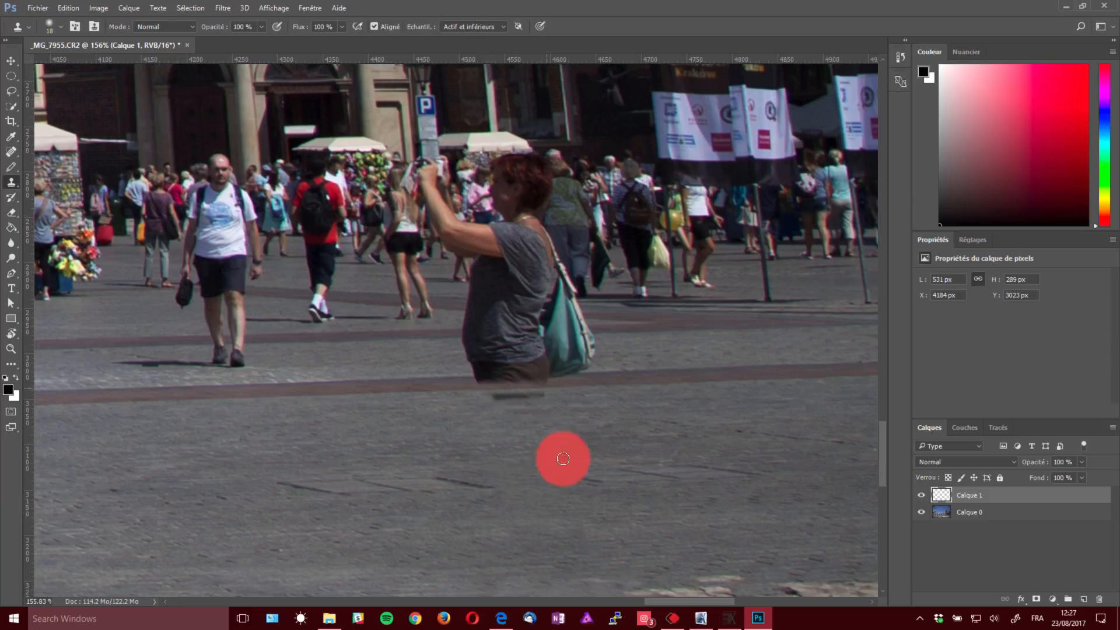
{"action": "mouse_move", "coordinate": [591, 433]}
{"action": "left_mouse_down"}
{"action": "mouse_move", "coordinate": [552, 394]}
{"action": "mouse_move", "coordinate": [483, 400]}
{"action": "mouse_move", "coordinate": [552, 400]}
{"action": "mouse_move", "coordinate": [526, 414]}
{"action": "mouse_move", "coordinate": [463, 397]}
{"action": "mouse_move", "coordinate": [615, 378]}
{"action": "mouse_move", "coordinate": [380, 379]}
{"action": "mouse_move", "coordinate": [548, 373]}
{"action": "mouse_move", "coordinate": [468, 383]}
{"action": "mouse_move", "coordinate": [390, 380]}
{"action": "mouse_move", "coordinate": [571, 366]}
{"action": "left_mouse_up"}
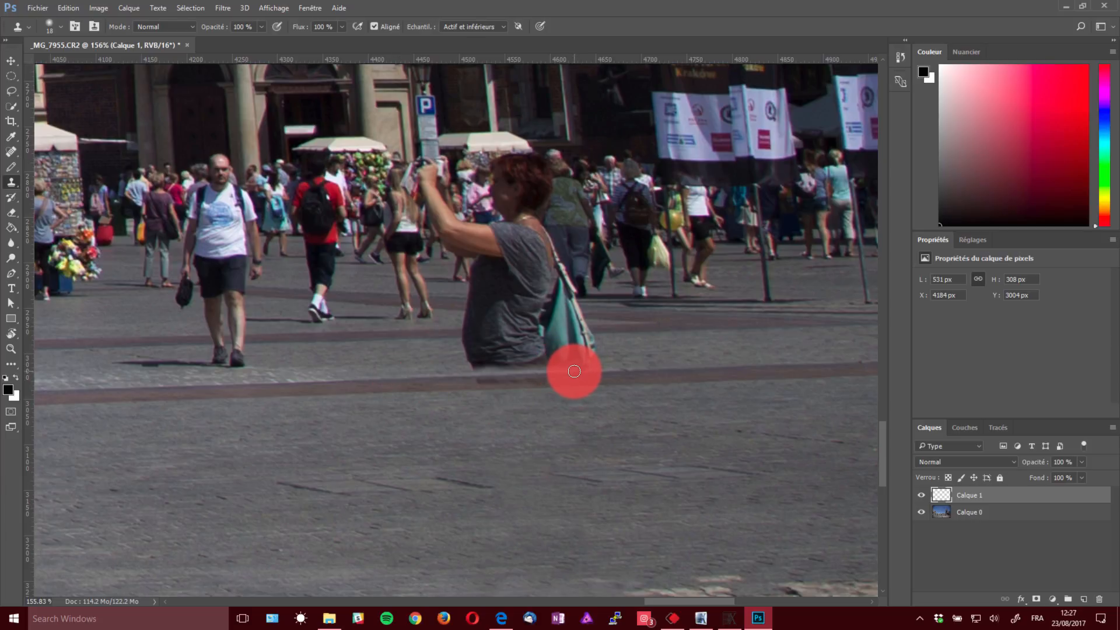
{"action": "mouse_move", "coordinate": [580, 371]}
{"action": "left_mouse_down"}
{"action": "mouse_move", "coordinate": [487, 441]}
{"action": "mouse_move", "coordinate": [572, 419]}
{"action": "mouse_move", "coordinate": [557, 419]}
{"action": "mouse_move", "coordinate": [571, 388]}
{"action": "mouse_move", "coordinate": [414, 385]}
{"action": "mouse_move", "coordinate": [551, 380]}
{"action": "mouse_move", "coordinate": [535, 419]}
{"action": "mouse_move", "coordinate": [584, 379]}
{"action": "mouse_move", "coordinate": [462, 382]}
{"action": "mouse_move", "coordinate": [333, 364]}
{"action": "mouse_move", "coordinate": [430, 338]}
{"action": "mouse_move", "coordinate": [489, 356]}
{"action": "mouse_move", "coordinate": [692, 346]}
{"action": "mouse_move", "coordinate": [590, 348]}
{"action": "mouse_move", "coordinate": [605, 339]}
{"action": "mouse_move", "coordinate": [593, 339]}
{"action": "mouse_move", "coordinate": [649, 356]}
{"action": "mouse_move", "coordinate": [345, 361]}
{"action": "mouse_move", "coordinate": [332, 348]}
{"action": "mouse_move", "coordinate": [342, 338]}
{"action": "mouse_move", "coordinate": [466, 334]}
{"action": "left_mouse_up"}
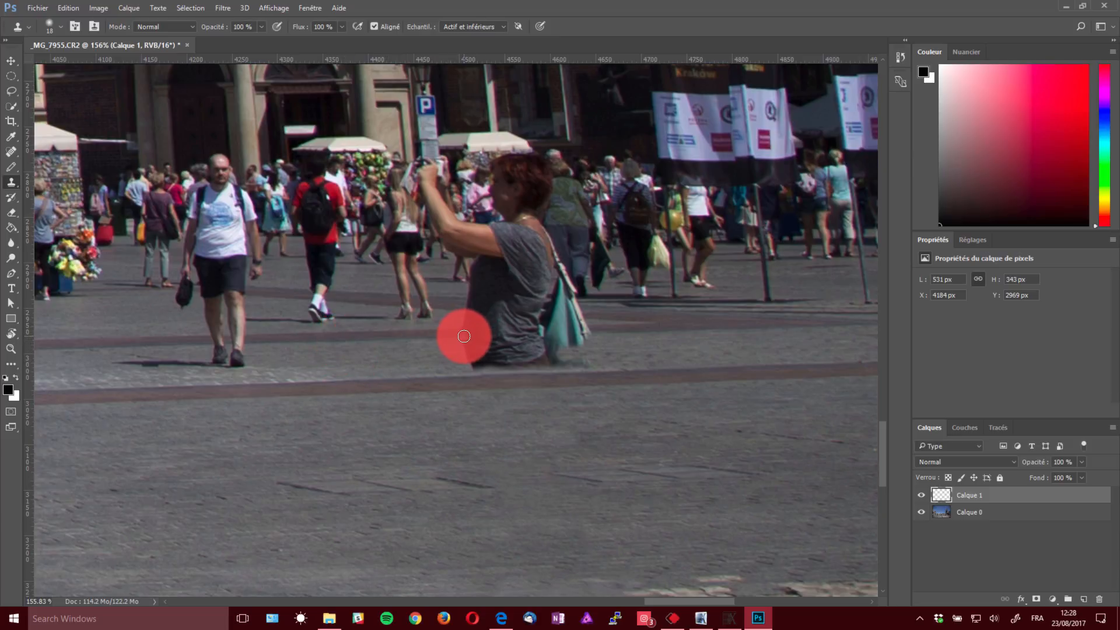
Clone grey paving over the lower part of the woman's torso and handbag with the Clone Stamp.
{"action": "left_click_drag", "start_coordinate": [466, 337], "coordinate": [460, 321]}
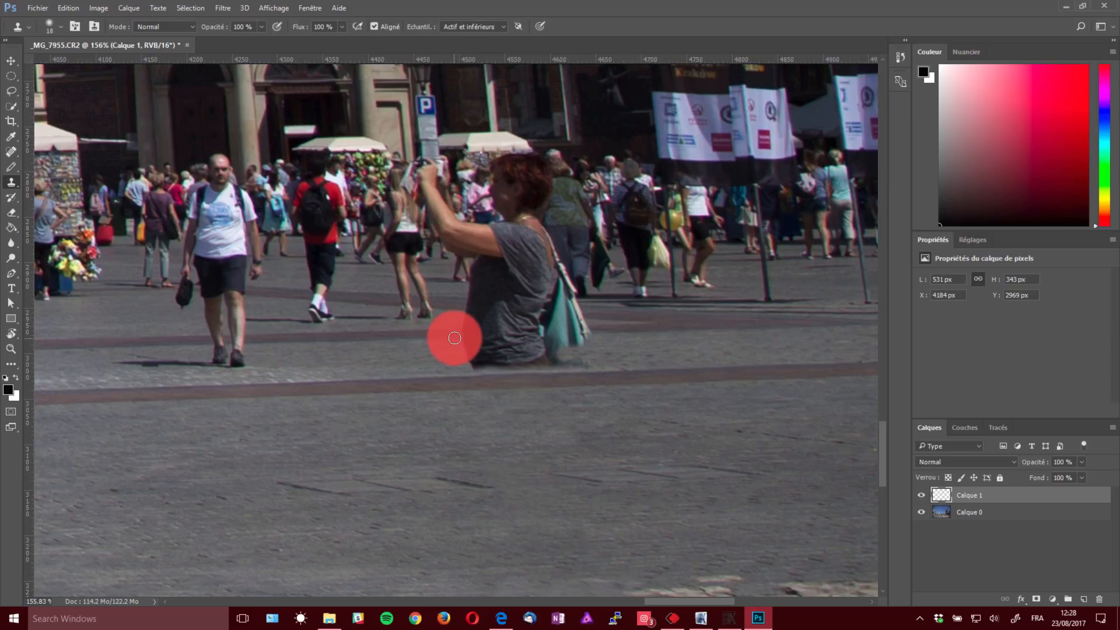
{"action": "mouse_move", "coordinate": [454, 338]}
{"action": "left_mouse_down"}
{"action": "mouse_move", "coordinate": [367, 342]}
{"action": "mouse_move", "coordinate": [536, 337]}
{"action": "mouse_move", "coordinate": [439, 359]}
{"action": "mouse_move", "coordinate": [406, 352]}
{"action": "mouse_move", "coordinate": [493, 344]}
{"action": "mouse_move", "coordinate": [458, 352]}
{"action": "mouse_move", "coordinate": [485, 365]}
{"action": "mouse_move", "coordinate": [510, 363]}
{"action": "mouse_move", "coordinate": [461, 357]}
{"action": "mouse_move", "coordinate": [541, 348]}
{"action": "mouse_move", "coordinate": [506, 366]}
{"action": "mouse_move", "coordinate": [565, 365]}
{"action": "mouse_move", "coordinate": [648, 357]}
{"action": "mouse_move", "coordinate": [543, 354]}
{"action": "mouse_move", "coordinate": [657, 353]}
{"action": "mouse_move", "coordinate": [541, 341]}
{"action": "mouse_move", "coordinate": [605, 337]}
{"action": "mouse_move", "coordinate": [501, 358]}
{"action": "mouse_move", "coordinate": [550, 373]}
{"action": "mouse_move", "coordinate": [479, 352]}
{"action": "mouse_move", "coordinate": [443, 383]}
{"action": "mouse_move", "coordinate": [282, 410]}
{"action": "mouse_move", "coordinate": [563, 387]}
{"action": "mouse_move", "coordinate": [660, 460]}
{"action": "mouse_move", "coordinate": [723, 382]}
{"action": "mouse_move", "coordinate": [426, 280]}
{"action": "left_mouse_up"}
{"action": "key", "text": "s"}
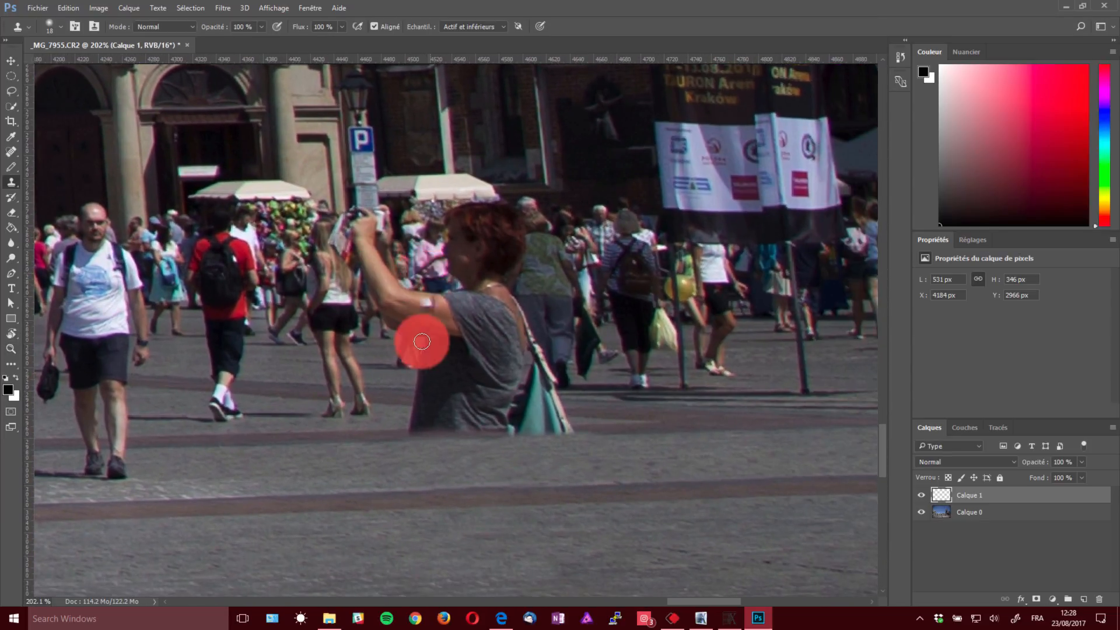
{"action": "mouse_move", "coordinate": [609, 412]}
{"action": "left_mouse_down"}
{"action": "mouse_move", "coordinate": [361, 384]}
{"action": "mouse_move", "coordinate": [466, 409]}
{"action": "mouse_move", "coordinate": [394, 433]}
{"action": "mouse_move", "coordinate": [472, 443]}
{"action": "mouse_move", "coordinate": [648, 427]}
{"action": "mouse_move", "coordinate": [429, 423]}
{"action": "mouse_move", "coordinate": [523, 424]}
{"action": "mouse_move", "coordinate": [397, 362]}
{"action": "mouse_move", "coordinate": [329, 306]}
{"action": "mouse_move", "coordinate": [486, 280]}
{"action": "mouse_move", "coordinate": [541, 245]}
{"action": "mouse_move", "coordinate": [526, 241]}
{"action": "mouse_move", "coordinate": [400, 281]}
{"action": "mouse_move", "coordinate": [521, 299]}
{"action": "mouse_move", "coordinate": [518, 256]}
{"action": "mouse_move", "coordinate": [450, 311]}
{"action": "mouse_move", "coordinate": [501, 226]}
{"action": "mouse_move", "coordinate": [464, 343]}
{"action": "mouse_move", "coordinate": [519, 310]}
{"action": "mouse_move", "coordinate": [541, 278]}
{"action": "mouse_move", "coordinate": [519, 240]}
{"action": "mouse_move", "coordinate": [526, 277]}
{"action": "mouse_move", "coordinate": [468, 368]}
{"action": "mouse_move", "coordinate": [410, 366]}
{"action": "mouse_move", "coordinate": [538, 382]}
{"action": "mouse_move", "coordinate": [792, 453]}
{"action": "mouse_move", "coordinate": [777, 510]}
{"action": "left_mouse_up"}
Add a new empty layer and paint over the woman's remaining upper body, arms and bag with the content-aware Spot Healing Brush.
{"action": "left_click", "coordinate": [1083, 599]}
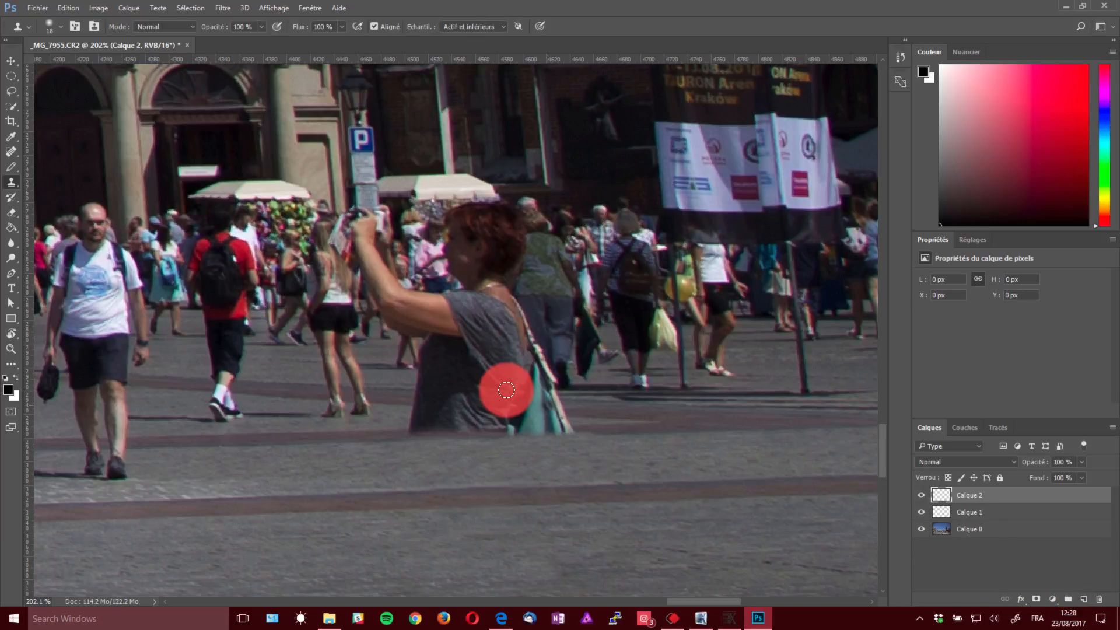
{"action": "mouse_move", "coordinate": [502, 390]}
{"action": "left_mouse_down"}
{"action": "mouse_move", "coordinate": [565, 353]}
{"action": "mouse_move", "coordinate": [499, 280]}
{"action": "mouse_move", "coordinate": [347, 230]}
{"action": "mouse_move", "coordinate": [429, 263]}
{"action": "mouse_move", "coordinate": [396, 281]}
{"action": "left_mouse_up"}
{"action": "key", "text": "l"}
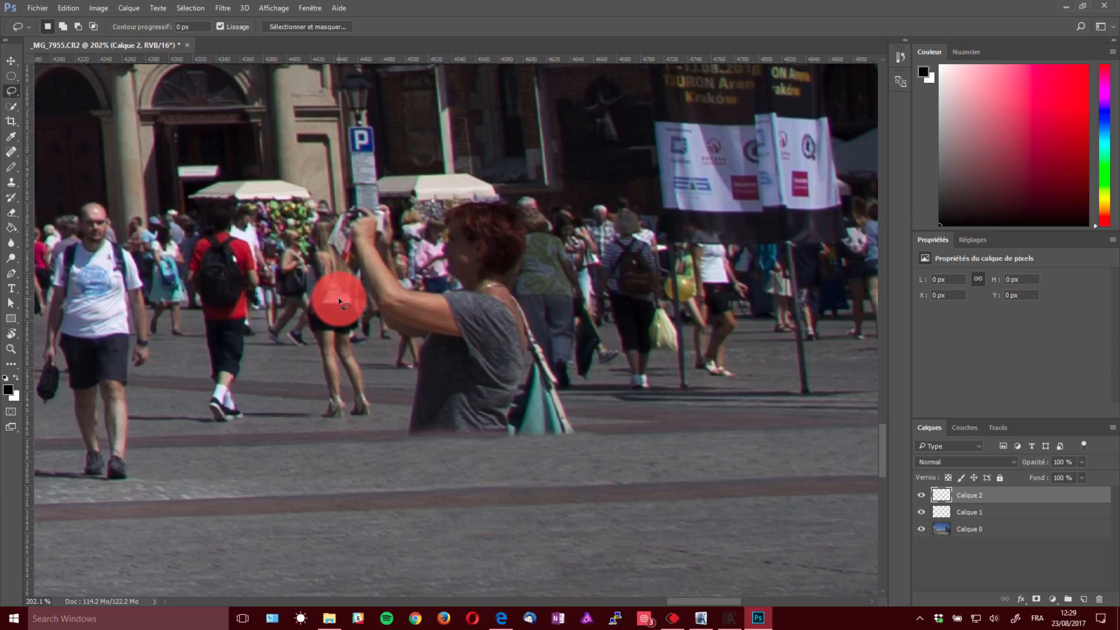
{"action": "key", "text": "j"}
{"action": "mouse_move", "coordinate": [372, 218]}
{"action": "left_mouse_down"}
{"action": "mouse_move", "coordinate": [383, 279]}
{"action": "mouse_move", "coordinate": [425, 312]}
{"action": "mouse_move", "coordinate": [480, 316]}
{"action": "mouse_move", "coordinate": [470, 223]}
{"action": "mouse_move", "coordinate": [512, 229]}
{"action": "mouse_move", "coordinate": [493, 278]}
{"action": "mouse_move", "coordinate": [558, 428]}
{"action": "mouse_move", "coordinate": [406, 430]}
{"action": "mouse_move", "coordinate": [435, 321]}
{"action": "mouse_move", "coordinate": [496, 428]}
{"action": "mouse_move", "coordinate": [507, 379]}
{"action": "mouse_move", "coordinate": [487, 312]}
{"action": "mouse_move", "coordinate": [407, 303]}
{"action": "mouse_move", "coordinate": [341, 251]}
{"action": "mouse_move", "coordinate": [349, 214]}
{"action": "mouse_move", "coordinate": [474, 324]}
{"action": "mouse_move", "coordinate": [508, 225]}
{"action": "mouse_move", "coordinate": [465, 345]}
{"action": "mouse_move", "coordinate": [538, 432]}
{"action": "left_mouse_up"}
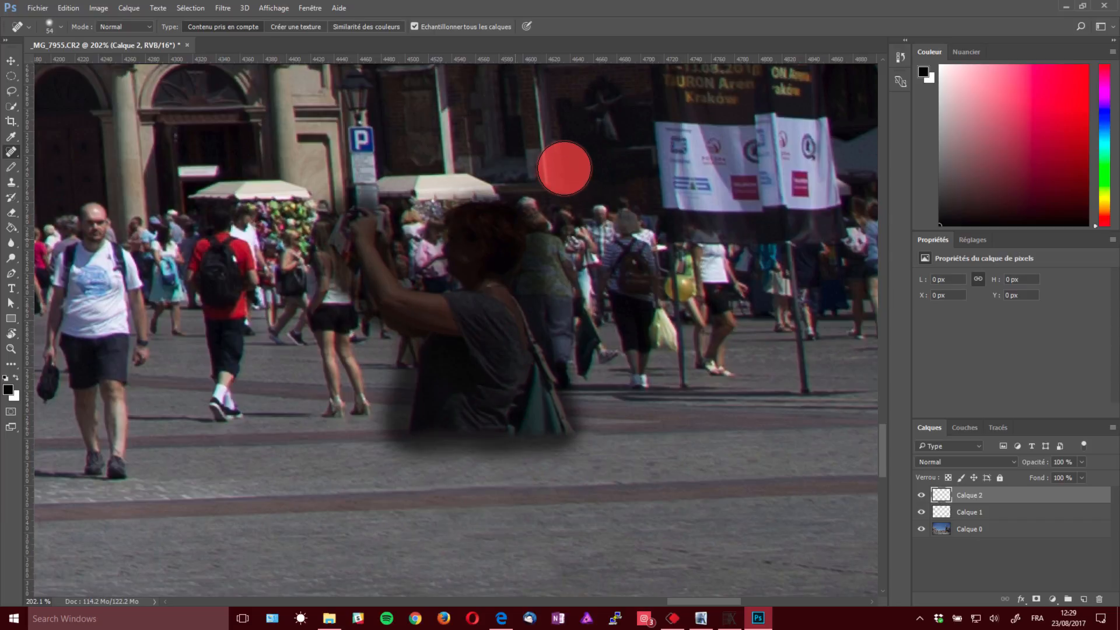
Examine the healed area in the crowd from a distance and close up for smears and misplaced details.
{"action": "key", "text": "z"}
{"action": "left_click", "coordinate": [324, 310], "text": "alt"}
{"action": "left_click", "coordinate": [324, 310], "text": "alt"}
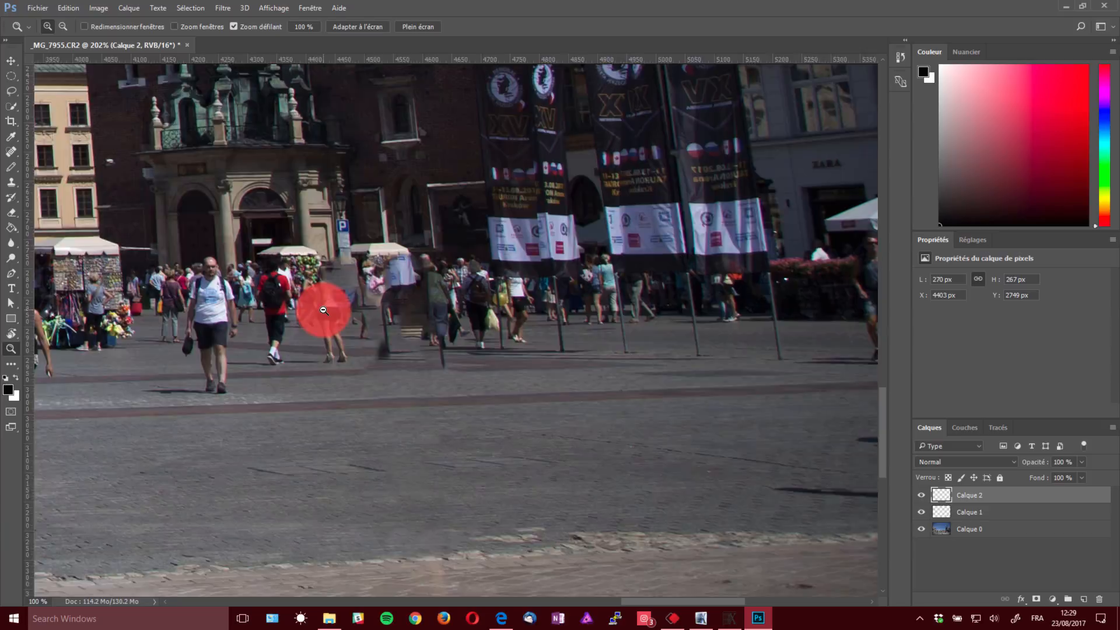
{"action": "left_click", "coordinate": [324, 309], "text": "alt"}
{"action": "mouse_move", "coordinate": [374, 317]}
{"action": "left_mouse_down"}
{"action": "mouse_move", "coordinate": [439, 318]}
{"action": "mouse_move", "coordinate": [441, 336]}
{"action": "left_mouse_up"}
{"action": "key", "text": "j"}
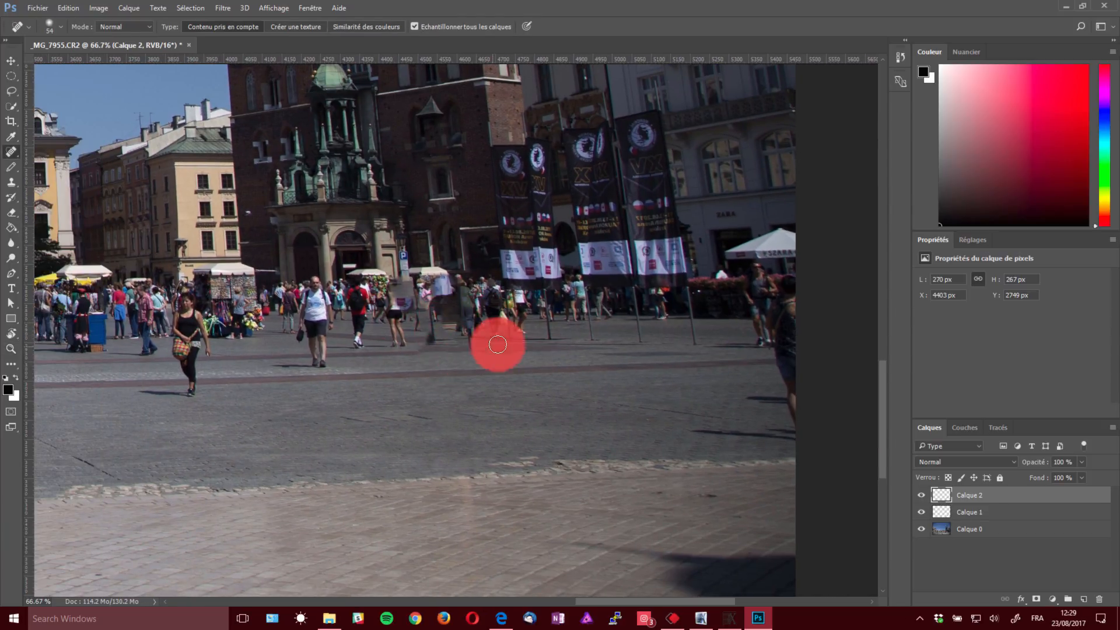
{"action": "key", "text": "z"}
{"action": "left_click_drag", "start_coordinate": [449, 360], "coordinate": [402, 335]}
{"action": "scroll", "coordinate": [420, 328], "scroll_direction": "up", "scroll_amount": 4}
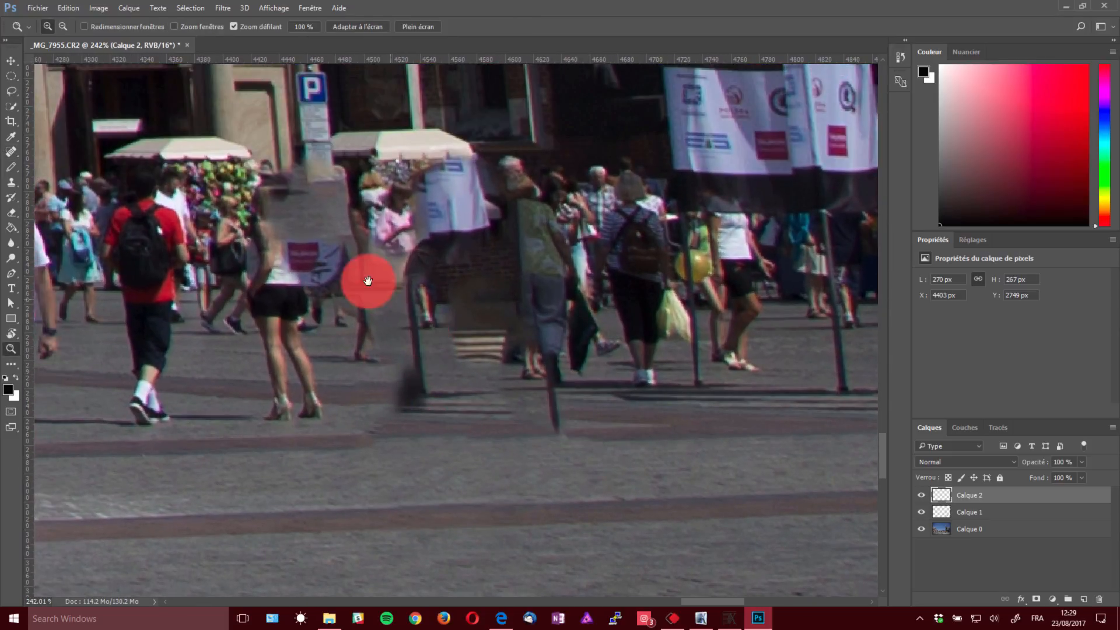
Erase the healed pixels covering the blonde woman in black shorts and the area just beside her.
{"action": "key", "text": "e"}
{"action": "mouse_move", "coordinate": [260, 239]}
{"action": "left_mouse_down"}
{"action": "mouse_move", "coordinate": [295, 251]}
{"action": "mouse_move", "coordinate": [271, 190]}
{"action": "mouse_move", "coordinate": [271, 283]}
{"action": "mouse_move", "coordinate": [306, 255]}
{"action": "mouse_move", "coordinate": [331, 267]}
{"action": "mouse_move", "coordinate": [294, 270]}
{"action": "mouse_move", "coordinate": [287, 283]}
{"action": "mouse_move", "coordinate": [270, 273]}
{"action": "mouse_move", "coordinate": [266, 164]}
{"action": "mouse_move", "coordinate": [318, 147]}
{"action": "mouse_move", "coordinate": [385, 160]}
{"action": "mouse_move", "coordinate": [392, 239]}
{"action": "mouse_move", "coordinate": [399, 159]}
{"action": "mouse_move", "coordinate": [431, 74]}
{"action": "mouse_move", "coordinate": [426, 137]}
{"action": "mouse_move", "coordinate": [441, 136]}
{"action": "mouse_move", "coordinate": [369, 211]}
{"action": "mouse_move", "coordinate": [375, 304]}
{"action": "mouse_move", "coordinate": [473, 271]}
{"action": "mouse_move", "coordinate": [421, 257]}
{"action": "mouse_move", "coordinate": [478, 479]}
{"action": "mouse_move", "coordinate": [493, 168]}
{"action": "mouse_move", "coordinate": [507, 104]}
{"action": "mouse_move", "coordinate": [408, 273]}
{"action": "mouse_move", "coordinate": [396, 242]}
{"action": "mouse_move", "coordinate": [429, 324]}
{"action": "mouse_move", "coordinate": [391, 240]}
{"action": "mouse_move", "coordinate": [436, 240]}
{"action": "mouse_move", "coordinate": [411, 252]}
{"action": "mouse_move", "coordinate": [381, 247]}
{"action": "mouse_move", "coordinate": [391, 207]}
{"action": "mouse_move", "coordinate": [415, 233]}
{"action": "mouse_move", "coordinate": [436, 158]}
{"action": "mouse_move", "coordinate": [439, 241]}
{"action": "mouse_move", "coordinate": [488, 202]}
{"action": "mouse_move", "coordinate": [408, 193]}
{"action": "mouse_move", "coordinate": [383, 239]}
{"action": "mouse_move", "coordinate": [394, 269]}
{"action": "mouse_move", "coordinate": [536, 173]}
{"action": "mouse_move", "coordinate": [484, 221]}
{"action": "mouse_move", "coordinate": [382, 266]}
{"action": "mouse_move", "coordinate": [399, 336]}
{"action": "mouse_move", "coordinate": [485, 338]}
{"action": "mouse_move", "coordinate": [497, 327]}
{"action": "mouse_move", "coordinate": [414, 312]}
{"action": "left_mouse_up"}
{"action": "right_click", "coordinate": [444, 252], "text": "alt"}
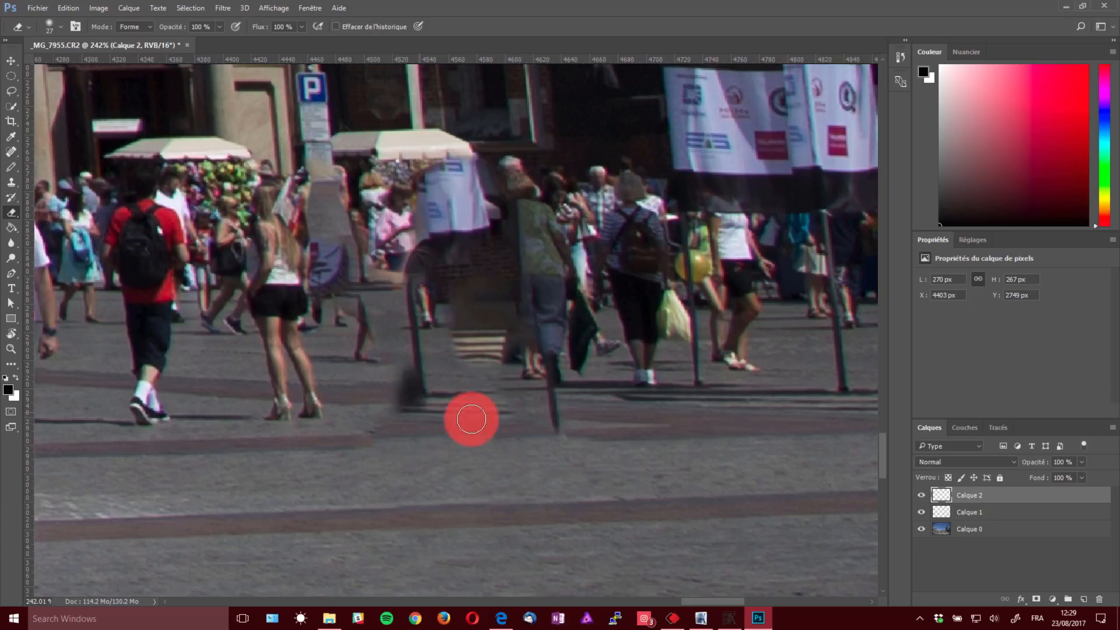
Clone the far reddish paving strip across the gap below the healed area with the Clone Stamp.
{"action": "key", "text": "s"}
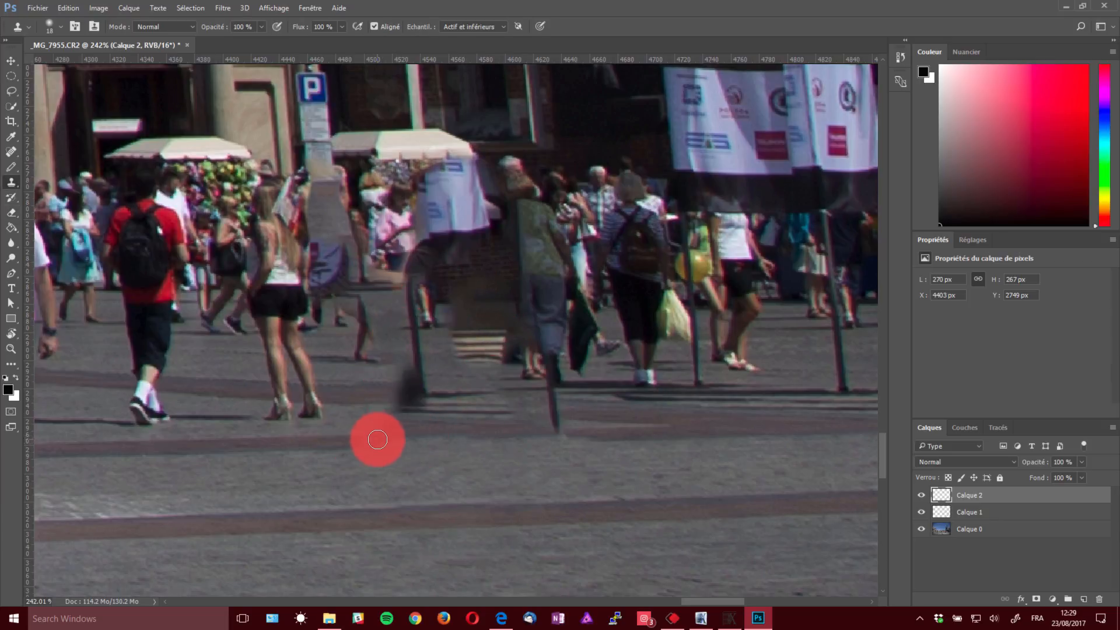
{"action": "left_click_drag", "start_coordinate": [378, 441], "coordinate": [397, 436]}
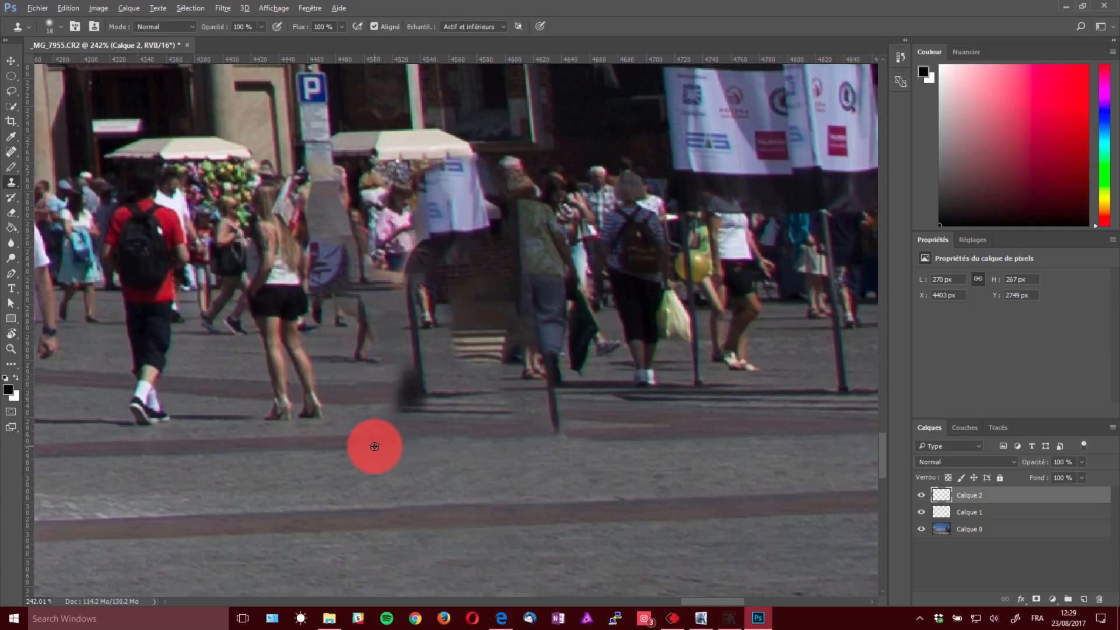
{"action": "mouse_move", "coordinate": [358, 421]}
{"action": "left_mouse_down"}
{"action": "mouse_move", "coordinate": [408, 414]}
{"action": "mouse_move", "coordinate": [361, 430]}
{"action": "mouse_move", "coordinate": [474, 424]}
{"action": "mouse_move", "coordinate": [397, 443]}
{"action": "mouse_move", "coordinate": [359, 422]}
{"action": "mouse_move", "coordinate": [419, 420]}
{"action": "mouse_move", "coordinate": [354, 428]}
{"action": "mouse_move", "coordinate": [652, 432]}
{"action": "mouse_move", "coordinate": [322, 441]}
{"action": "mouse_move", "coordinate": [595, 451]}
{"action": "mouse_move", "coordinate": [572, 437]}
{"action": "mouse_move", "coordinate": [745, 423]}
{"action": "mouse_move", "coordinate": [730, 436]}
{"action": "mouse_move", "coordinate": [526, 438]}
{"action": "mouse_move", "coordinate": [559, 439]}
{"action": "left_mouse_up"}
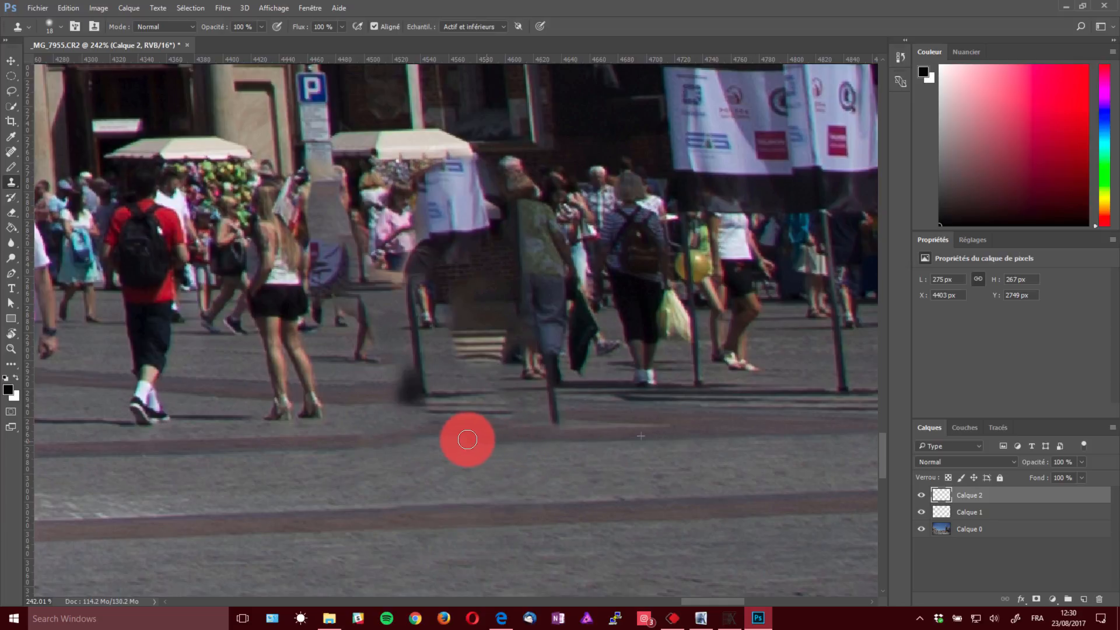
{"action": "left_click_drag", "start_coordinate": [467, 439], "coordinate": [409, 439]}
Clone people from the surrounding crowd over the stray banner piece and dark smears left in the healed area.
{"action": "key", "text": "z"}
{"action": "left_click", "coordinate": [375, 396], "text": "alt"}
{"action": "left_click", "coordinate": [375, 397], "text": "alt"}
{"action": "left_click", "coordinate": [375, 398], "text": "alt"}
{"action": "left_click", "coordinate": [376, 401], "text": "alt"}
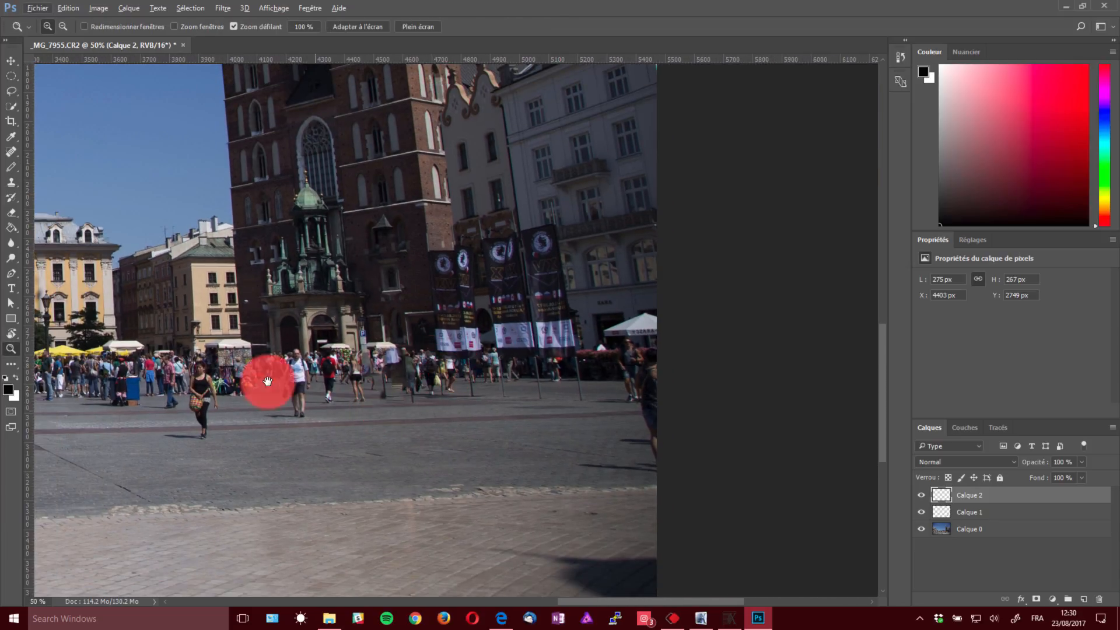
{"action": "mouse_move", "coordinate": [267, 381]}
{"action": "left_mouse_down"}
{"action": "mouse_move", "coordinate": [531, 318]}
{"action": "mouse_move", "coordinate": [615, 334]}
{"action": "mouse_move", "coordinate": [589, 309]}
{"action": "mouse_move", "coordinate": [561, 341]}
{"action": "left_mouse_up"}
{"action": "key", "text": "s"}
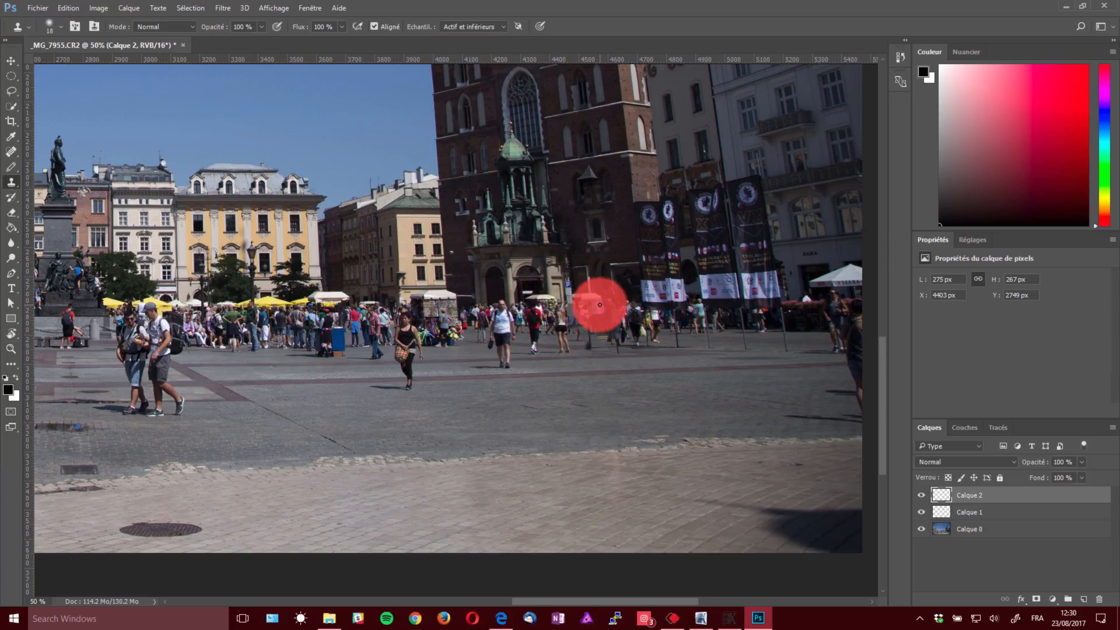
{"action": "key", "text": "z"}
{"action": "left_click", "coordinate": [623, 319]}
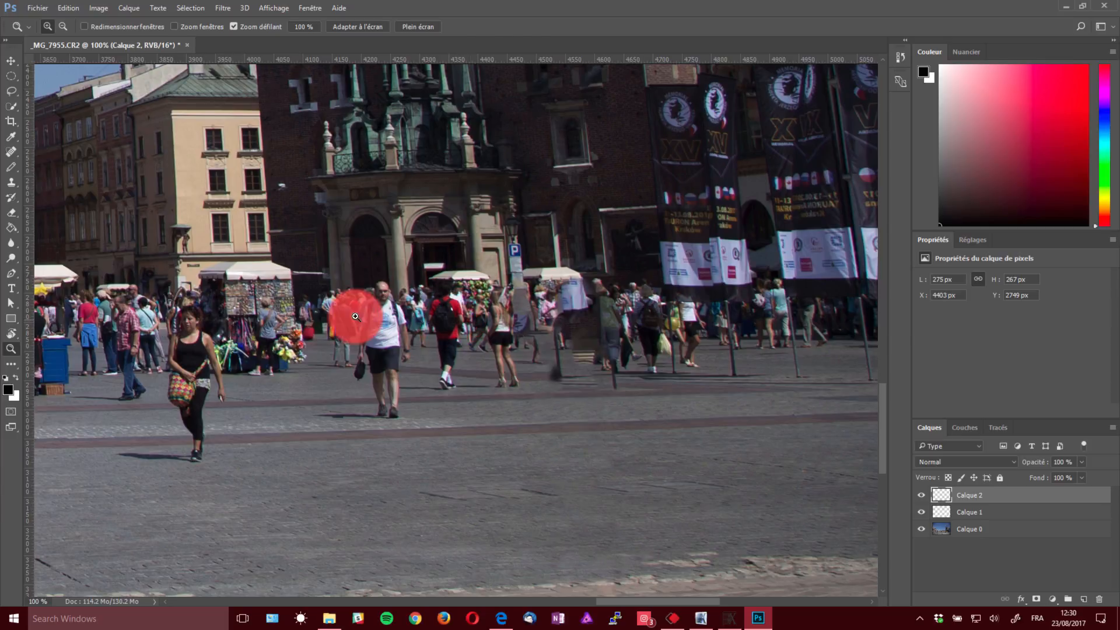
{"action": "key", "text": "s"}
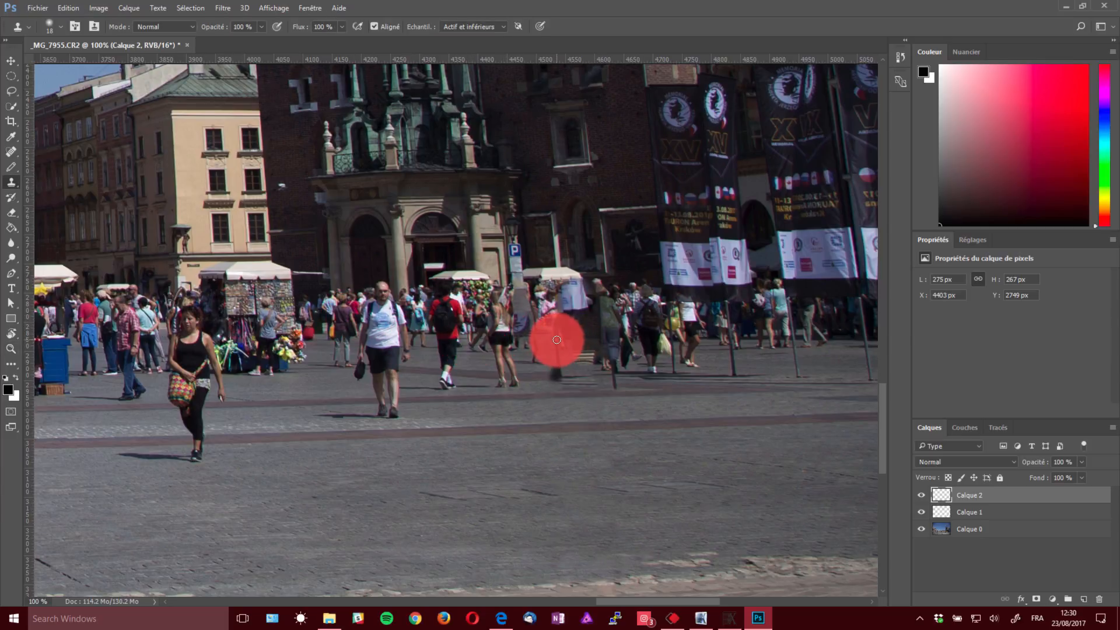
{"action": "mouse_move", "coordinate": [564, 345]}
{"action": "left_mouse_down"}
{"action": "mouse_move", "coordinate": [566, 293]}
{"action": "mouse_move", "coordinate": [589, 345]}
{"action": "mouse_move", "coordinate": [556, 335]}
{"action": "mouse_move", "coordinate": [561, 345]}
{"action": "mouse_move", "coordinate": [577, 292]}
{"action": "mouse_move", "coordinate": [594, 309]}
{"action": "mouse_move", "coordinate": [587, 348]}
{"action": "mouse_move", "coordinate": [570, 348]}
{"action": "mouse_move", "coordinate": [639, 294]}
{"action": "mouse_move", "coordinate": [661, 325]}
{"action": "mouse_move", "coordinate": [808, 342]}
{"action": "mouse_move", "coordinate": [736, 330]}
{"action": "mouse_move", "coordinate": [739, 344]}
{"action": "mouse_move", "coordinate": [693, 337]}
{"action": "mouse_move", "coordinate": [715, 318]}
{"action": "mouse_move", "coordinate": [704, 321]}
{"action": "mouse_move", "coordinate": [703, 290]}
{"action": "mouse_move", "coordinate": [434, 302]}
{"action": "mouse_move", "coordinate": [478, 296]}
{"action": "mouse_move", "coordinate": [505, 336]}
{"action": "mouse_move", "coordinate": [585, 300]}
{"action": "mouse_move", "coordinate": [272, 317]}
{"action": "mouse_move", "coordinate": [259, 372]}
{"action": "mouse_move", "coordinate": [305, 336]}
{"action": "left_mouse_up"}
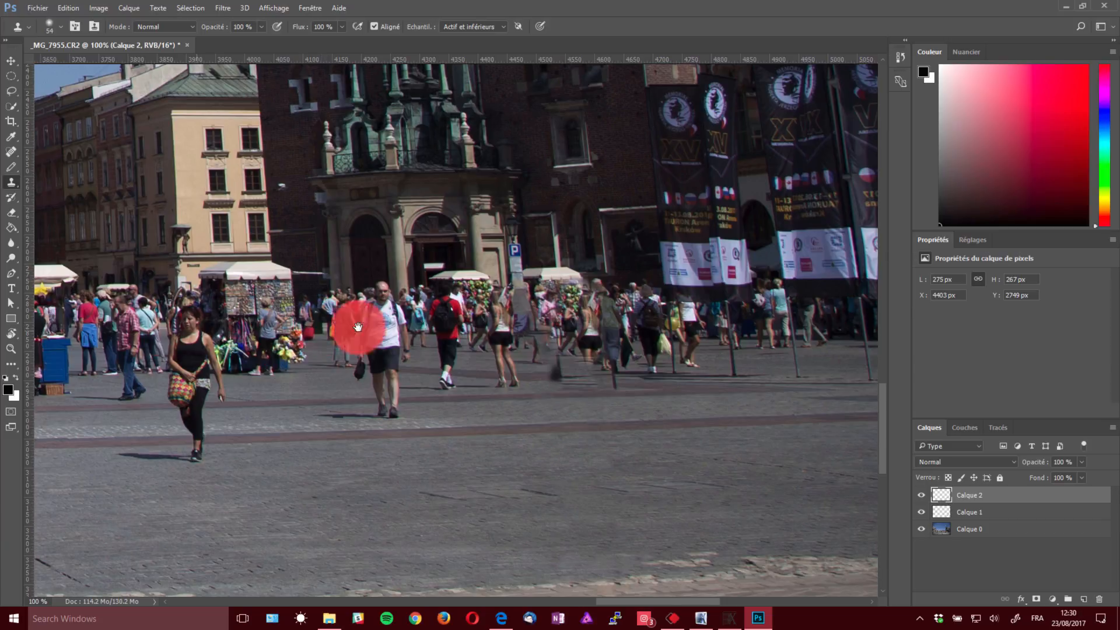
Try to clone details sampled from the crowd on the monument side of the square over the healed area.
{"action": "left_click_drag", "start_coordinate": [355, 329], "coordinate": [484, 310]}
{"action": "left_click_drag", "start_coordinate": [295, 318], "coordinate": [425, 322]}
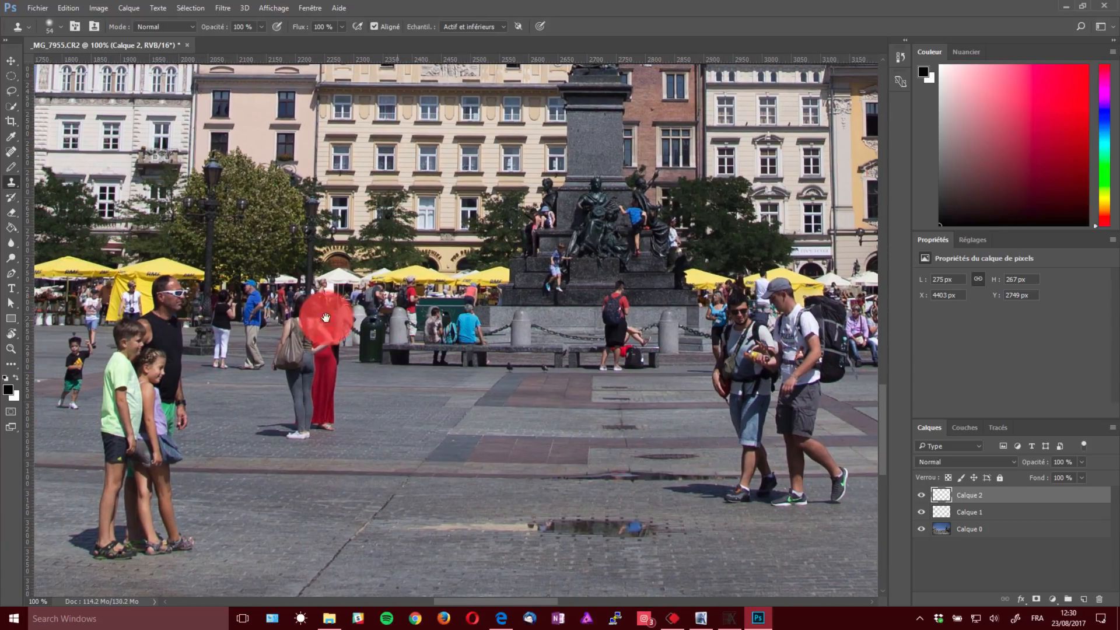
{"action": "mouse_move", "coordinate": [121, 304]}
{"action": "left_mouse_down"}
{"action": "mouse_move", "coordinate": [305, 295]}
{"action": "mouse_move", "coordinate": [260, 299]}
{"action": "left_mouse_up"}
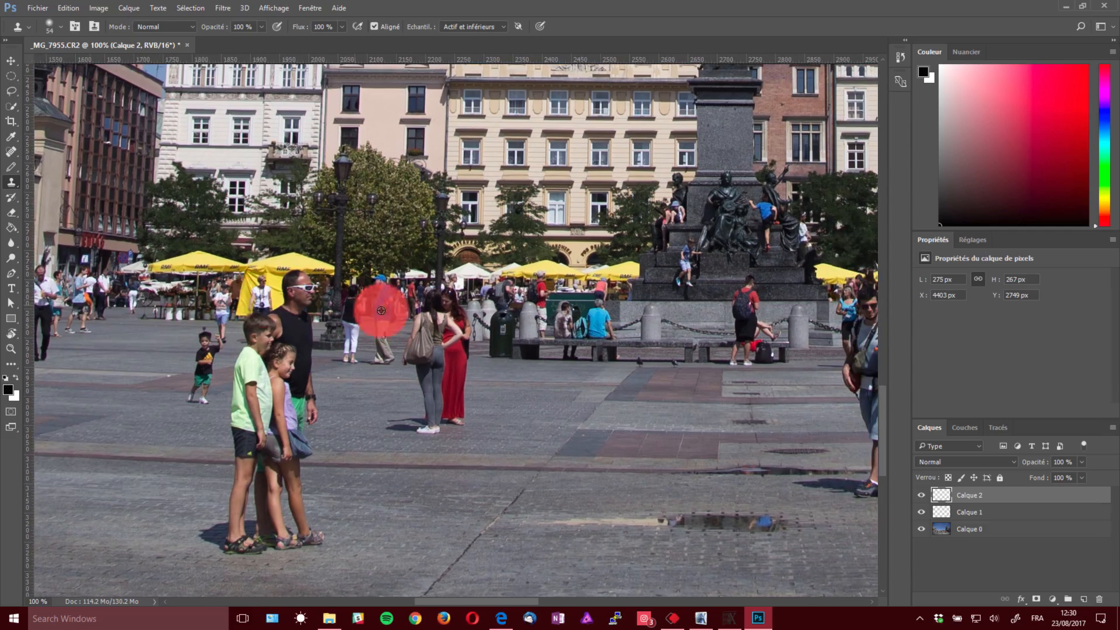
{"action": "left_click_drag", "start_coordinate": [717, 310], "coordinate": [295, 306]}
{"action": "left_click_drag", "start_coordinate": [612, 294], "coordinate": [140, 289]}
{"action": "left_click_drag", "start_coordinate": [671, 298], "coordinate": [396, 300]}
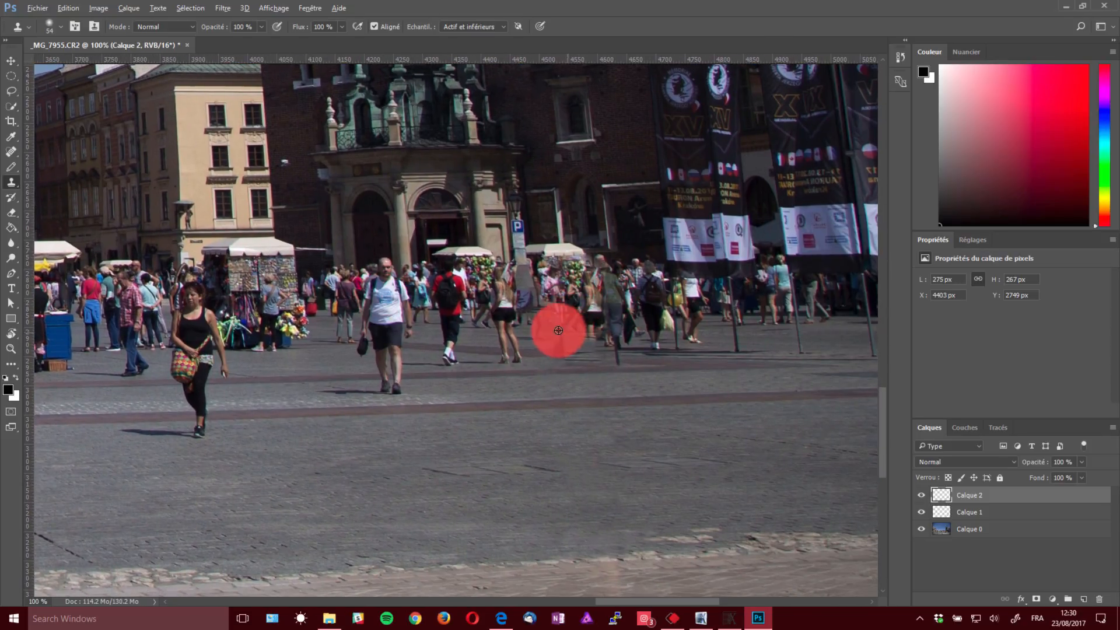
{"action": "mouse_move", "coordinate": [571, 284]}
{"action": "left_mouse_down"}
{"action": "mouse_move", "coordinate": [587, 278]}
{"action": "mouse_move", "coordinate": [554, 275]}
{"action": "mouse_move", "coordinate": [572, 261]}
{"action": "left_mouse_up"}
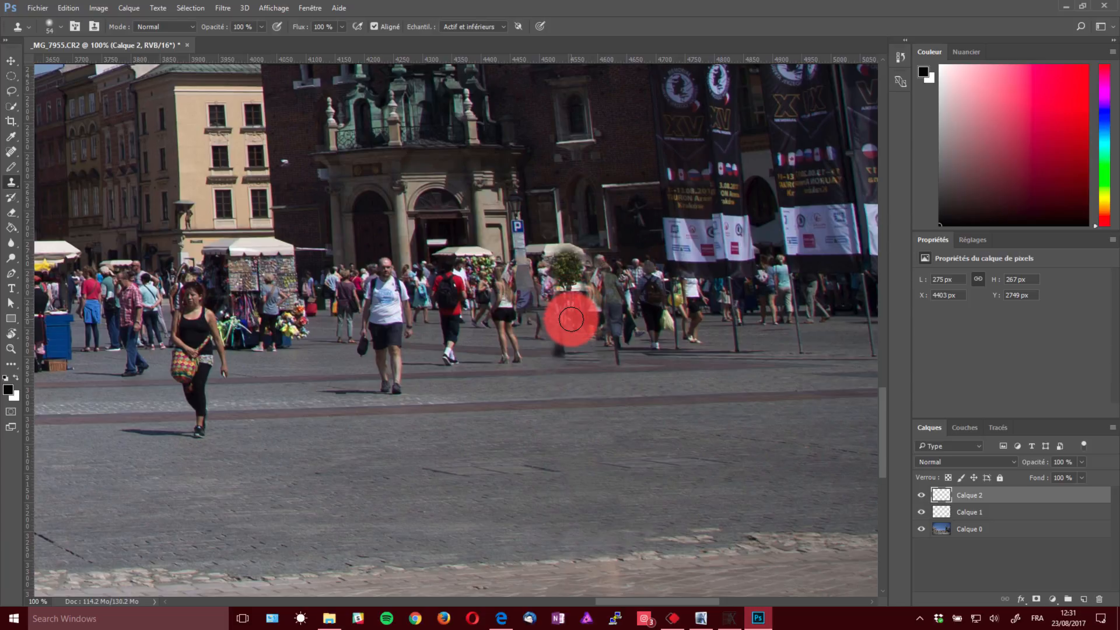
Clone crowd details and paving over the remaining gaps and the dark smudge beneath the healed area.
{"action": "mouse_move", "coordinate": [571, 319]}
{"action": "left_mouse_down"}
{"action": "mouse_move", "coordinate": [584, 300]}
{"action": "mouse_move", "coordinate": [581, 269]}
{"action": "mouse_move", "coordinate": [563, 306]}
{"action": "left_mouse_up"}
{"action": "left_click", "coordinate": [736, 303]}
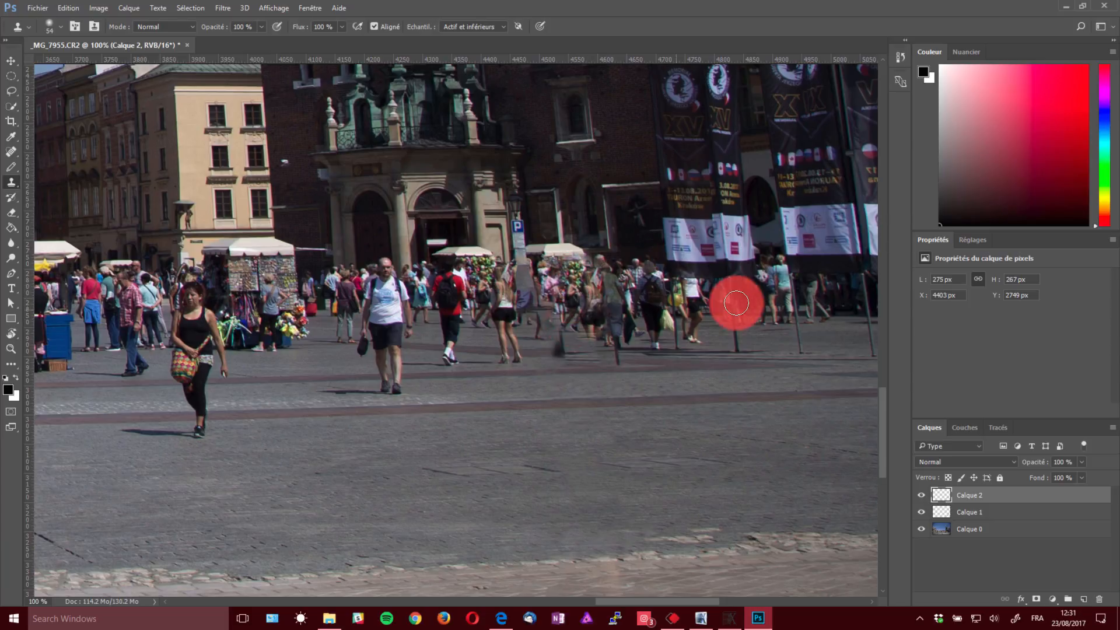
{"action": "mouse_move", "coordinate": [736, 303]}
{"action": "left_mouse_down"}
{"action": "mouse_move", "coordinate": [679, 336]}
{"action": "mouse_move", "coordinate": [622, 319]}
{"action": "mouse_move", "coordinate": [571, 353]}
{"action": "mouse_move", "coordinate": [588, 353]}
{"action": "mouse_move", "coordinate": [561, 348]}
{"action": "mouse_move", "coordinate": [560, 337]}
{"action": "mouse_move", "coordinate": [580, 359]}
{"action": "mouse_move", "coordinate": [552, 336]}
{"action": "mouse_move", "coordinate": [557, 372]}
{"action": "mouse_move", "coordinate": [552, 358]}
{"action": "mouse_move", "coordinate": [569, 349]}
{"action": "mouse_move", "coordinate": [650, 368]}
{"action": "mouse_move", "coordinate": [719, 367]}
{"action": "mouse_move", "coordinate": [501, 353]}
{"action": "mouse_move", "coordinate": [534, 376]}
{"action": "left_mouse_up"}
{"action": "left_click_drag", "start_coordinate": [618, 391], "coordinate": [727, 375]}
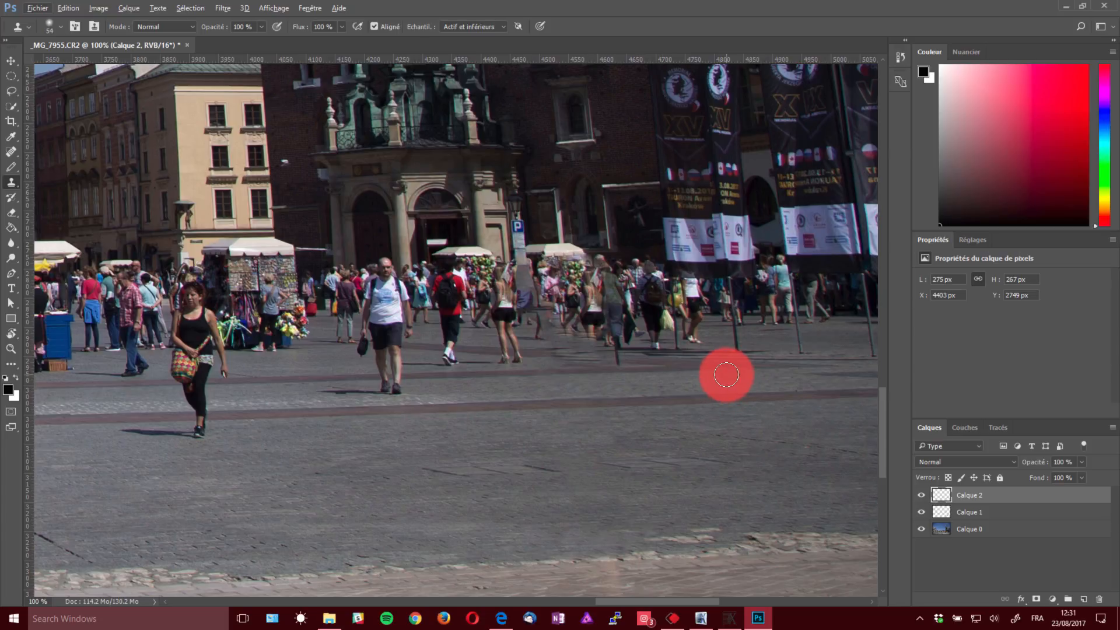
Lasso an oval of paving below the banners, copy it merged to a new layer and move it over the leftover dark pole.
{"action": "left_click_drag", "start_coordinate": [634, 344], "coordinate": [401, 333]}
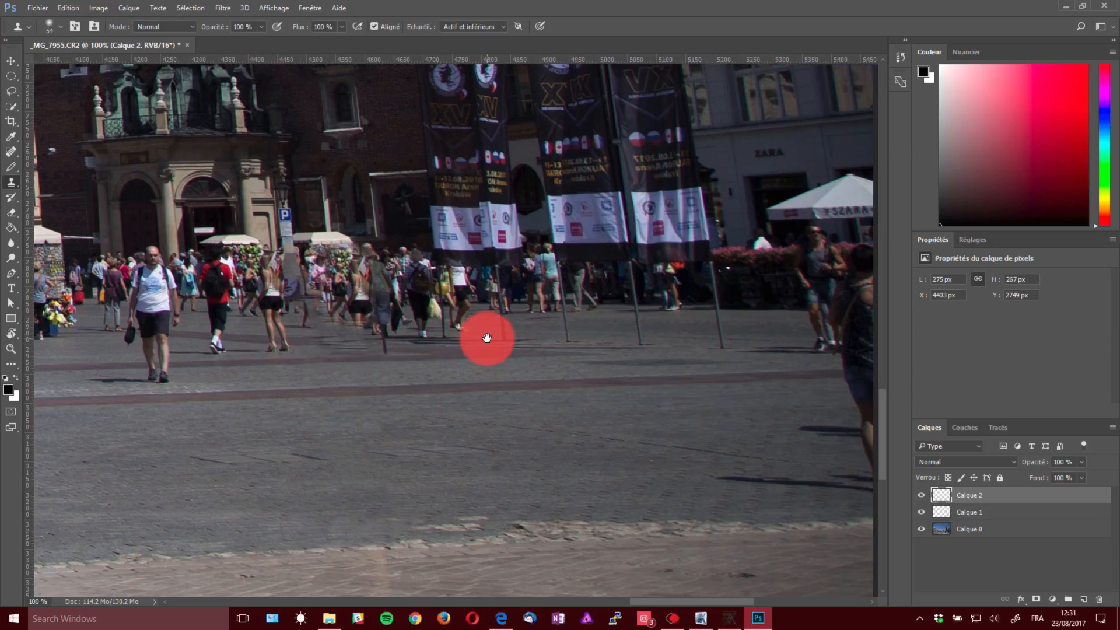
{"action": "left_click_drag", "start_coordinate": [487, 338], "coordinate": [619, 359]}
{"action": "key", "text": "l"}
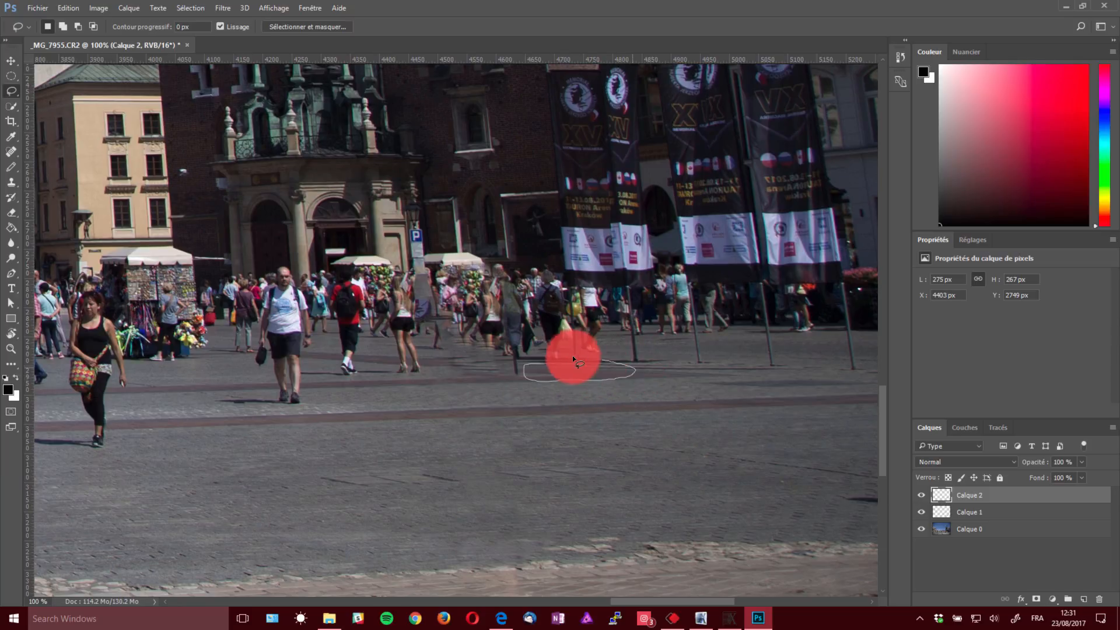
{"action": "left_click", "coordinate": [82, 7]}
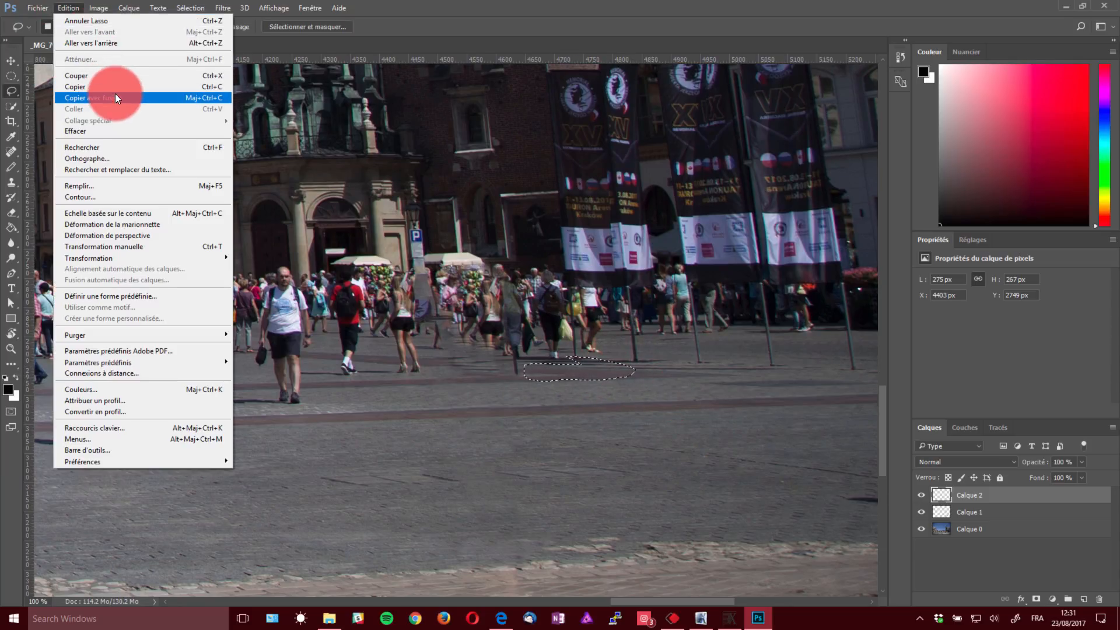
{"action": "left_click", "coordinate": [116, 96]}
{"action": "key", "text": "v"}
{"action": "mouse_move", "coordinate": [599, 433]}
{"action": "left_mouse_down"}
{"action": "mouse_move", "coordinate": [489, 376]}
{"action": "mouse_move", "coordinate": [505, 402]}
{"action": "left_mouse_up"}
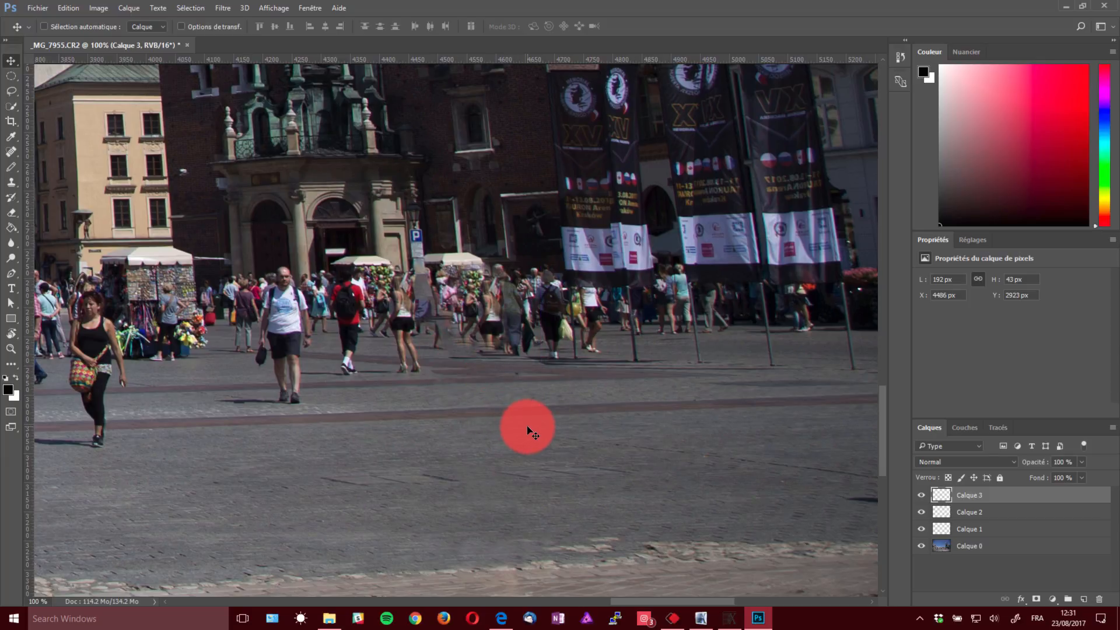
Erase the edges of the pasted paving patch to blend it around the feet of the crowd.
{"action": "key", "text": "e"}
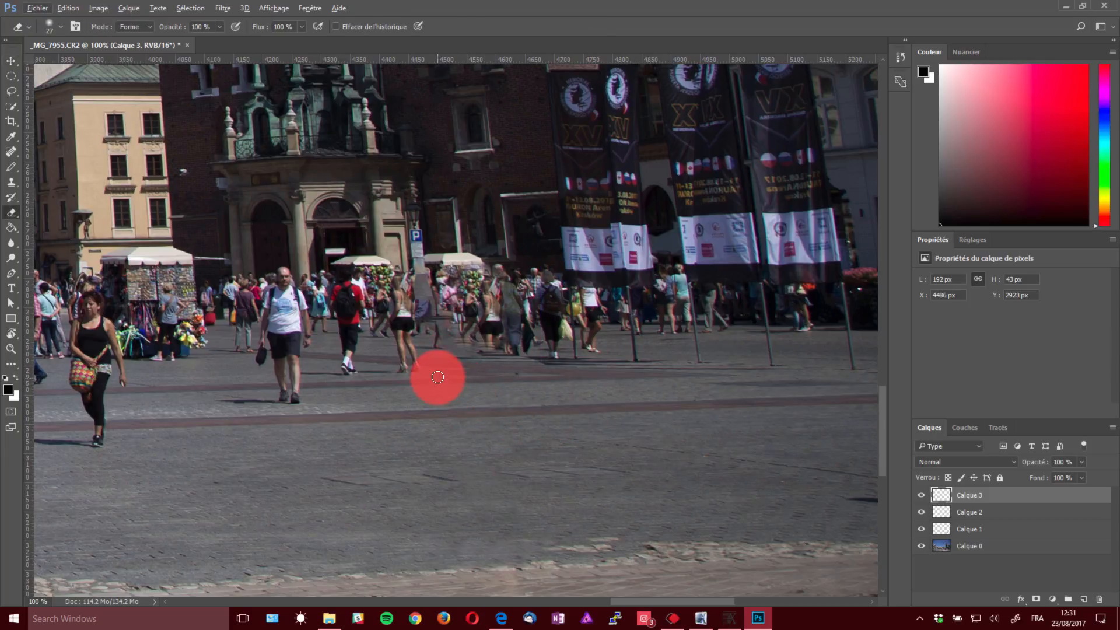
{"action": "mouse_move", "coordinate": [464, 376]}
{"action": "left_mouse_down"}
{"action": "mouse_move", "coordinate": [528, 382]}
{"action": "mouse_move", "coordinate": [523, 425]}
{"action": "mouse_move", "coordinate": [514, 394]}
{"action": "mouse_move", "coordinate": [464, 357]}
{"action": "mouse_move", "coordinate": [427, 356]}
{"action": "mouse_move", "coordinate": [556, 359]}
{"action": "mouse_move", "coordinate": [543, 368]}
{"action": "mouse_move", "coordinate": [478, 352]}
{"action": "mouse_move", "coordinate": [584, 399]}
{"action": "mouse_move", "coordinate": [515, 356]}
{"action": "mouse_move", "coordinate": [477, 351]}
{"action": "mouse_move", "coordinate": [518, 356]}
{"action": "mouse_move", "coordinate": [490, 274]}
{"action": "mouse_move", "coordinate": [495, 301]}
{"action": "mouse_move", "coordinate": [483, 279]}
{"action": "mouse_move", "coordinate": [453, 303]}
{"action": "mouse_move", "coordinate": [399, 309]}
{"action": "mouse_move", "coordinate": [400, 294]}
{"action": "mouse_move", "coordinate": [487, 384]}
{"action": "mouse_move", "coordinate": [340, 318]}
{"action": "mouse_move", "coordinate": [491, 326]}
{"action": "mouse_move", "coordinate": [606, 310]}
{"action": "mouse_move", "coordinate": [586, 286]}
{"action": "mouse_move", "coordinate": [591, 305]}
{"action": "mouse_move", "coordinate": [587, 292]}
{"action": "mouse_move", "coordinate": [660, 328]}
{"action": "left_mouse_up"}
{"action": "key", "text": "space"}
{"action": "left_click", "coordinate": [941, 467]}
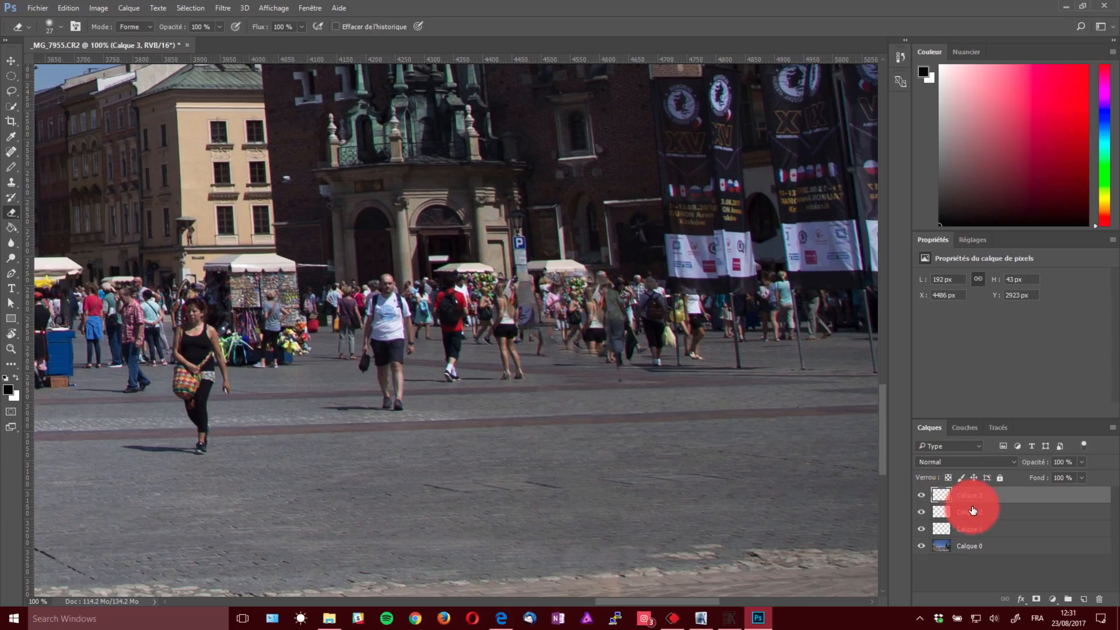
Merge the pasted paving layer into Calque 2 and add a new empty layer for retouching the two men walking near the monument.
{"action": "key", "text": "ctrl+e"}
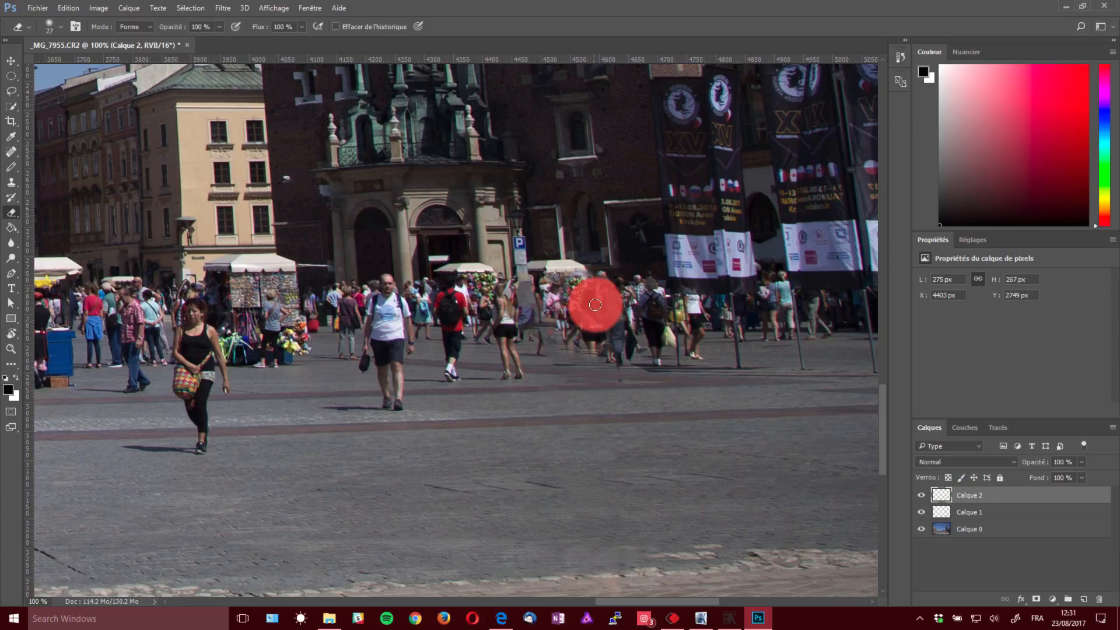
{"action": "mouse_move", "coordinate": [595, 305]}
{"action": "left_mouse_down"}
{"action": "mouse_move", "coordinate": [595, 347]}
{"action": "mouse_move", "coordinate": [590, 273]}
{"action": "mouse_move", "coordinate": [590, 361]}
{"action": "mouse_move", "coordinate": [604, 310]}
{"action": "mouse_move", "coordinate": [534, 330]}
{"action": "mouse_move", "coordinate": [615, 299]}
{"action": "mouse_move", "coordinate": [559, 361]}
{"action": "mouse_move", "coordinate": [532, 429]}
{"action": "mouse_move", "coordinate": [549, 306]}
{"action": "mouse_move", "coordinate": [526, 284]}
{"action": "mouse_move", "coordinate": [569, 360]}
{"action": "mouse_move", "coordinate": [441, 396]}
{"action": "left_mouse_up"}
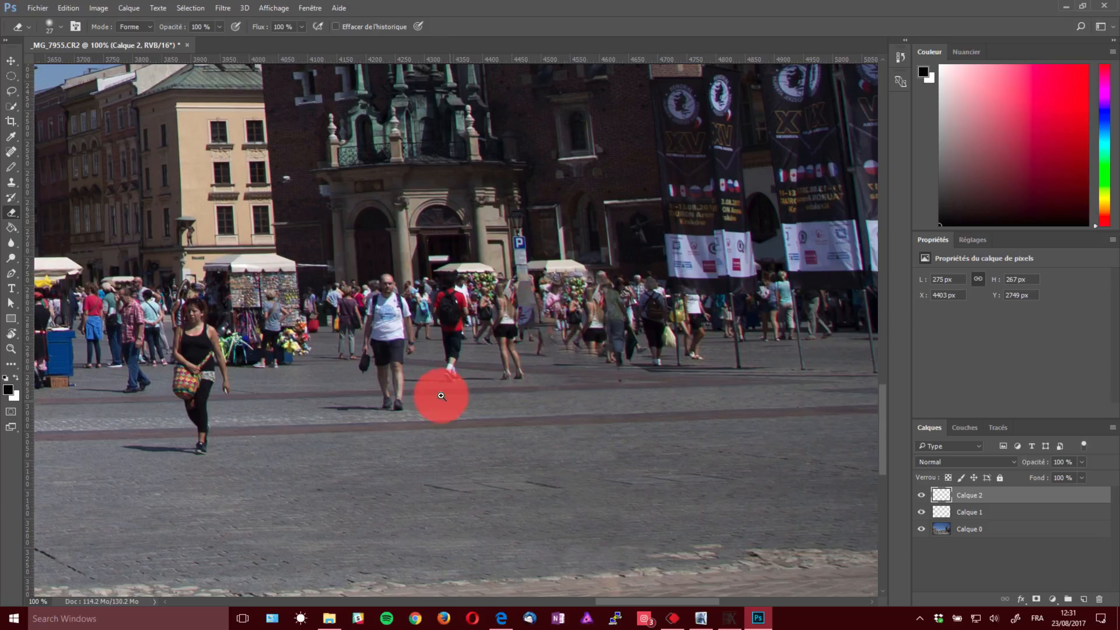
{"action": "key", "text": "z"}
{"action": "left_click", "coordinate": [372, 383], "text": "alt"}
{"action": "left_click", "coordinate": [372, 383], "text": "alt"}
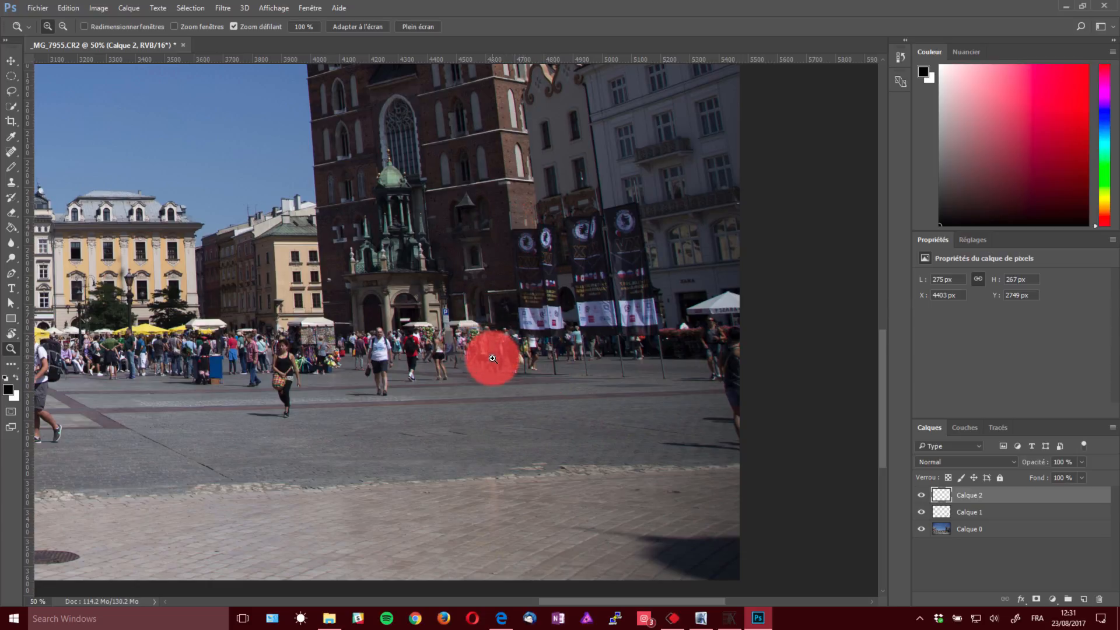
{"action": "left_click_drag", "start_coordinate": [434, 208], "coordinate": [468, 184]}
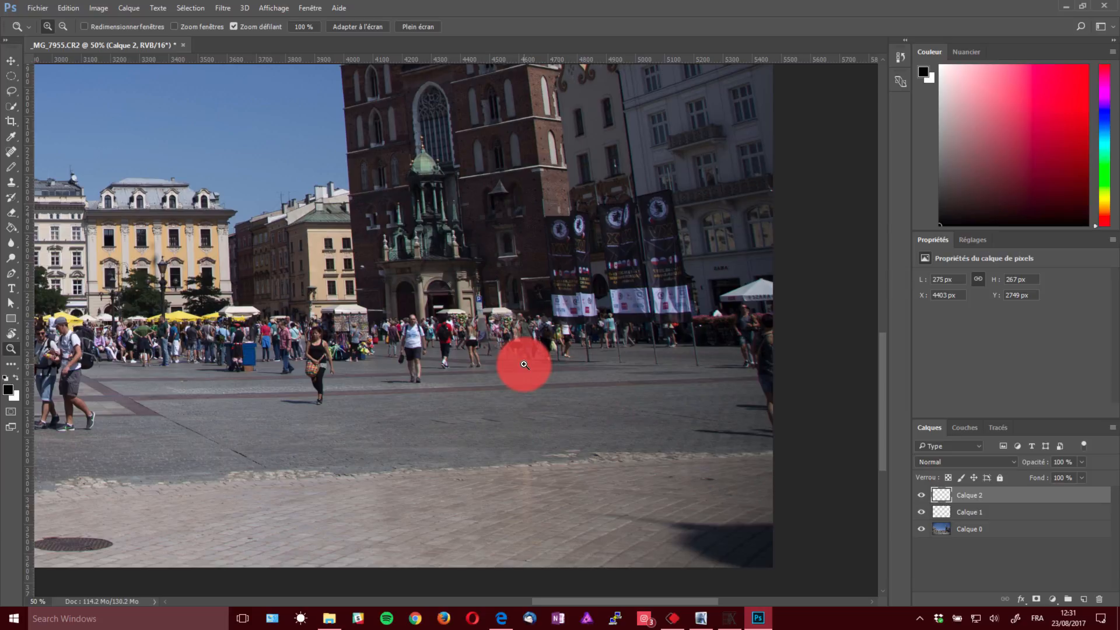
{"action": "left_click_drag", "start_coordinate": [292, 370], "coordinate": [572, 360]}
{"action": "left_click_drag", "start_coordinate": [680, 380], "coordinate": [508, 367]}
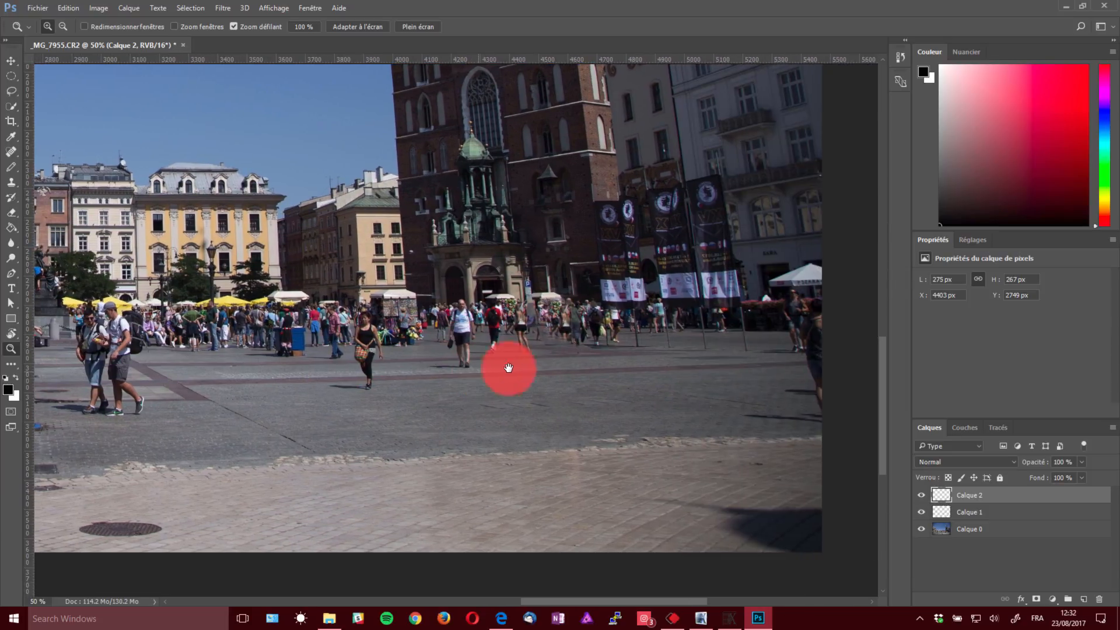
{"action": "left_click_drag", "start_coordinate": [272, 380], "coordinate": [534, 376]}
{"action": "left_click_drag", "start_coordinate": [332, 383], "coordinate": [465, 382]}
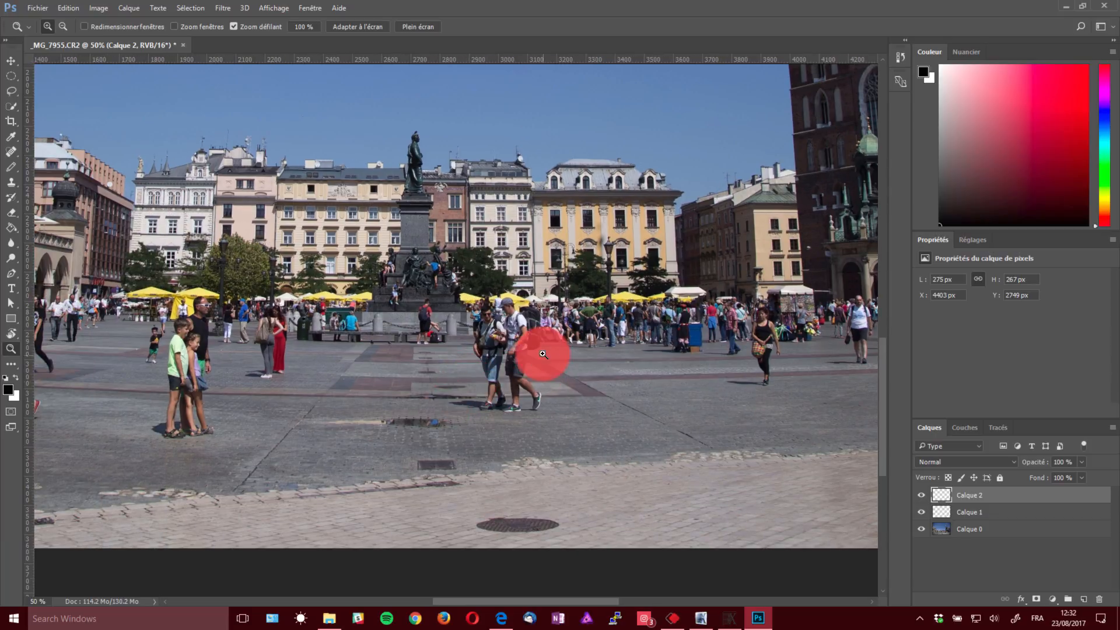
{"action": "left_click", "coordinate": [1083, 599]}
Try to remove the two walking men with the content-aware Spot Healing Brush.
{"action": "key", "text": "j"}
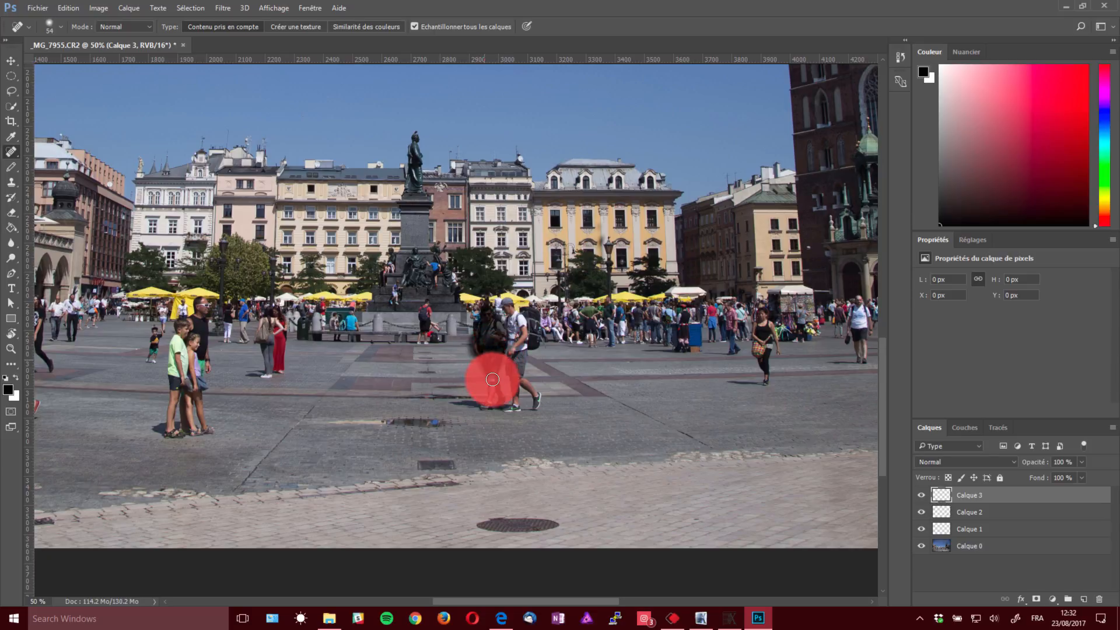
{"action": "left_click_drag", "start_coordinate": [497, 395], "coordinate": [511, 361]}
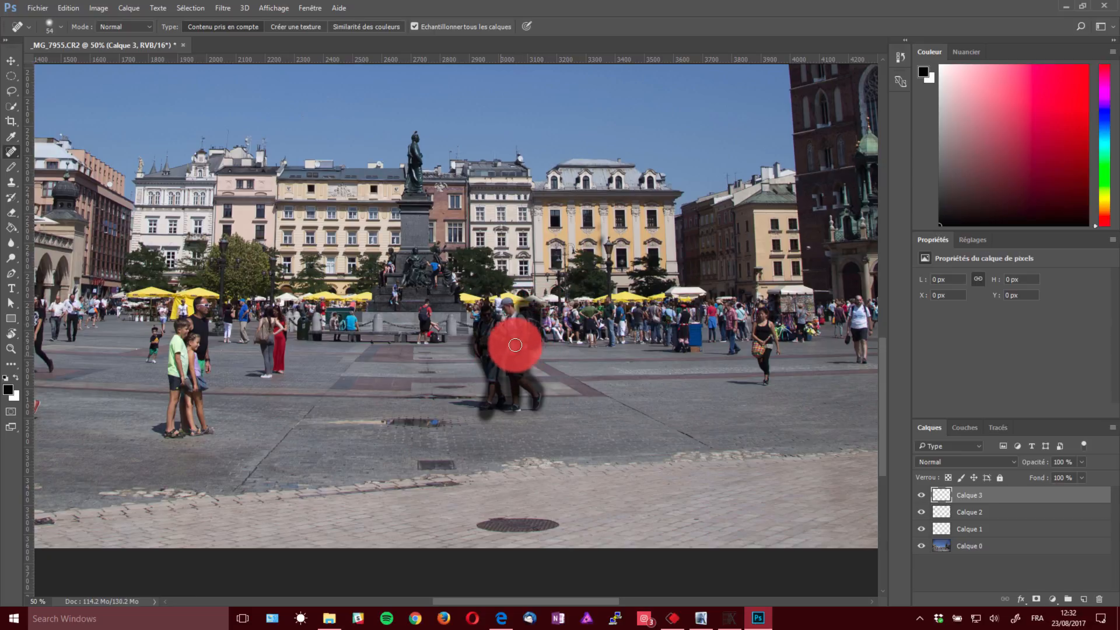
{"action": "left_click_drag", "start_coordinate": [524, 322], "coordinate": [540, 317]}
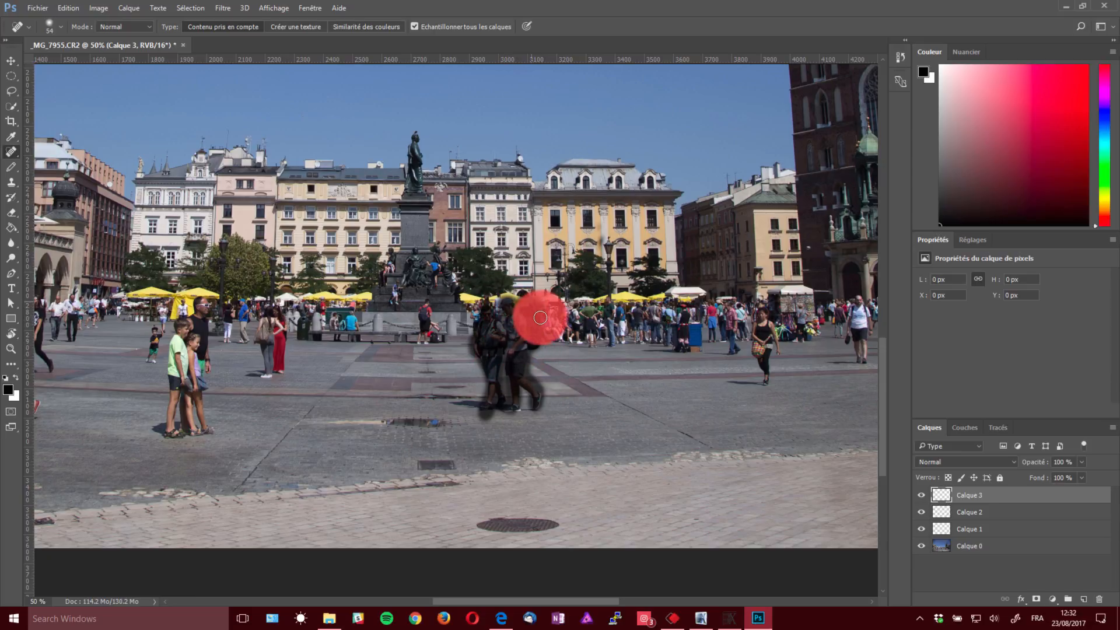
{"action": "left_click_drag", "start_coordinate": [476, 339], "coordinate": [488, 304]}
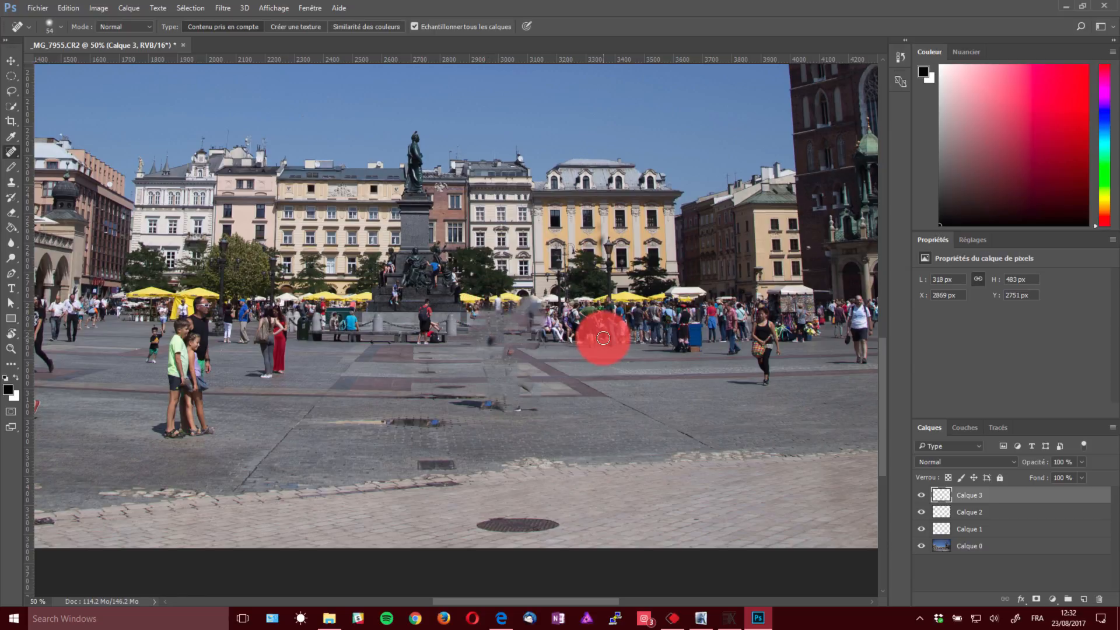
{"action": "key", "text": "ctrl+z"}
Clone nearby paving over the two walking men's shoes and the shadow beside them on the new layer.
{"action": "key", "text": "s"}
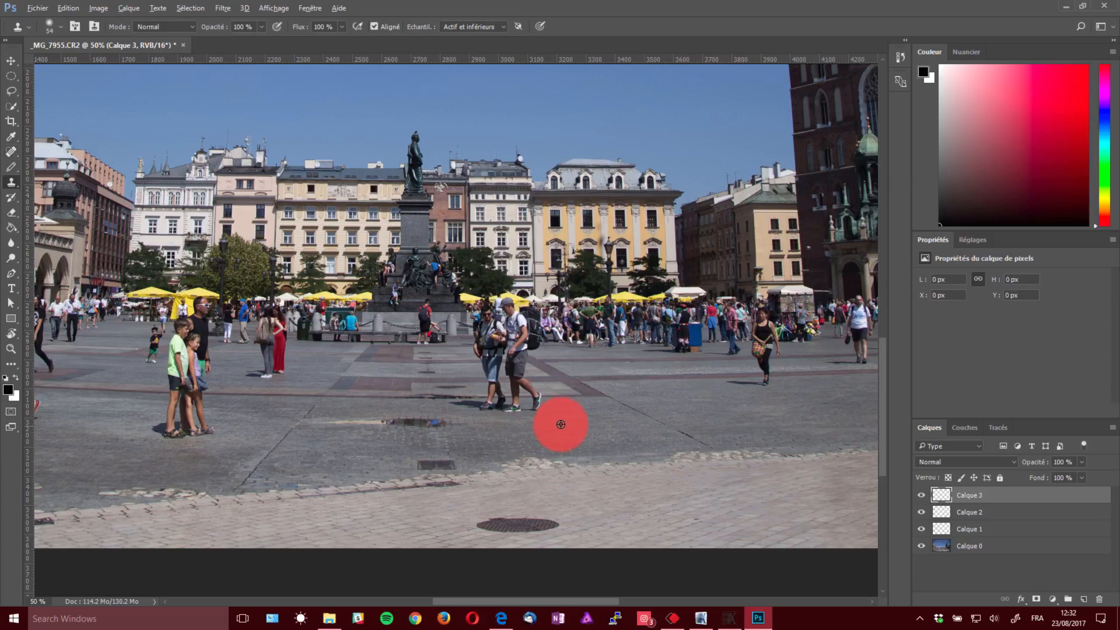
{"action": "left_click", "coordinate": [578, 413], "text": "alt"}
{"action": "mouse_move", "coordinate": [545, 413]}
{"action": "left_mouse_down"}
{"action": "mouse_move", "coordinate": [487, 410]}
{"action": "mouse_move", "coordinate": [589, 410]}
{"action": "mouse_move", "coordinate": [564, 405]}
{"action": "mouse_move", "coordinate": [580, 397]}
{"action": "mouse_move", "coordinate": [567, 410]}
{"action": "mouse_move", "coordinate": [577, 422]}
{"action": "mouse_move", "coordinate": [582, 394]}
{"action": "mouse_move", "coordinate": [580, 465]}
{"action": "left_mouse_up"}
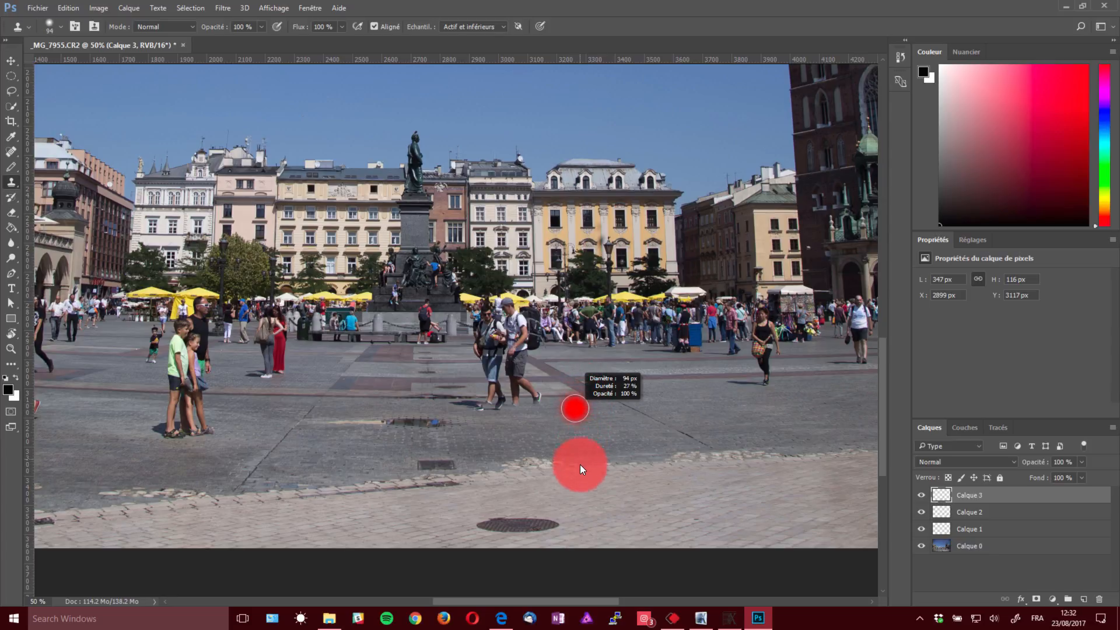
{"action": "left_click_drag", "start_coordinate": [585, 514], "coordinate": [585, 514]}
{"action": "left_click_drag", "start_coordinate": [584, 405], "coordinate": [575, 405]}
{"action": "key", "text": "z"}
{"action": "left_click", "coordinate": [564, 406]}
{"action": "key", "text": "alt+s"}
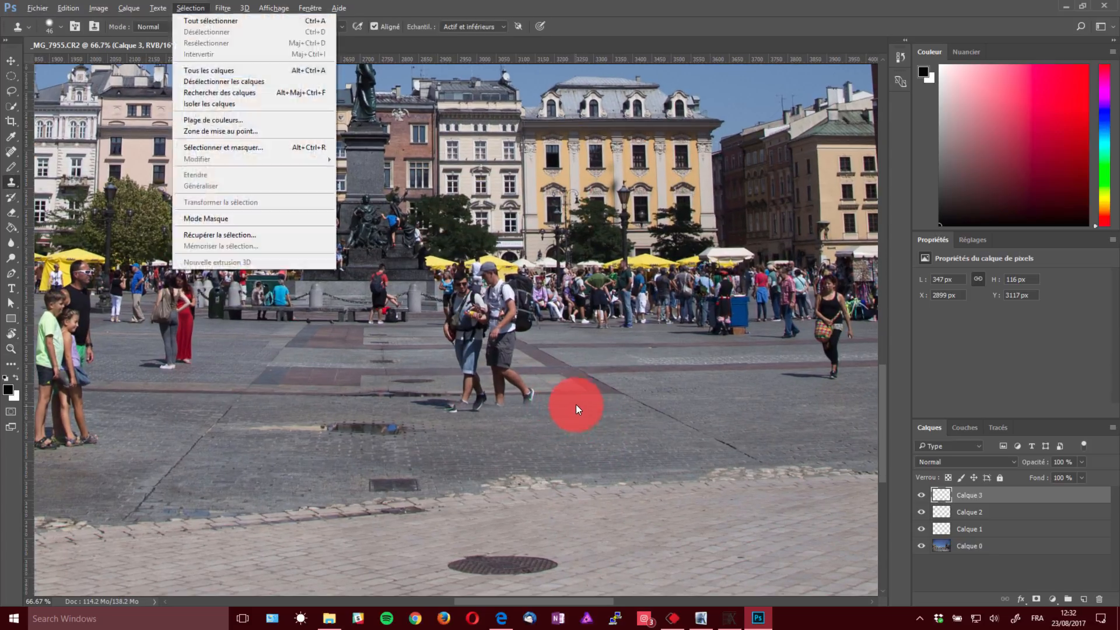
{"action": "key", "text": "Escape"}
{"action": "mouse_move", "coordinate": [468, 419]}
{"action": "left_mouse_down"}
{"action": "mouse_move", "coordinate": [620, 409]}
{"action": "mouse_move", "coordinate": [456, 412]}
{"action": "mouse_move", "coordinate": [538, 406]}
{"action": "mouse_move", "coordinate": [528, 405]}
{"action": "mouse_move", "coordinate": [536, 433]}
{"action": "mouse_move", "coordinate": [565, 421]}
{"action": "mouse_move", "coordinate": [525, 408]}
{"action": "mouse_move", "coordinate": [540, 415]}
{"action": "mouse_move", "coordinate": [425, 413]}
{"action": "mouse_move", "coordinate": [440, 406]}
{"action": "mouse_move", "coordinate": [414, 409]}
{"action": "mouse_move", "coordinate": [443, 399]}
{"action": "mouse_move", "coordinate": [428, 382]}
{"action": "mouse_move", "coordinate": [483, 392]}
{"action": "mouse_move", "coordinate": [446, 408]}
{"action": "mouse_move", "coordinate": [461, 403]}
{"action": "mouse_move", "coordinate": [377, 331]}
{"action": "mouse_move", "coordinate": [396, 378]}
{"action": "left_mouse_up"}
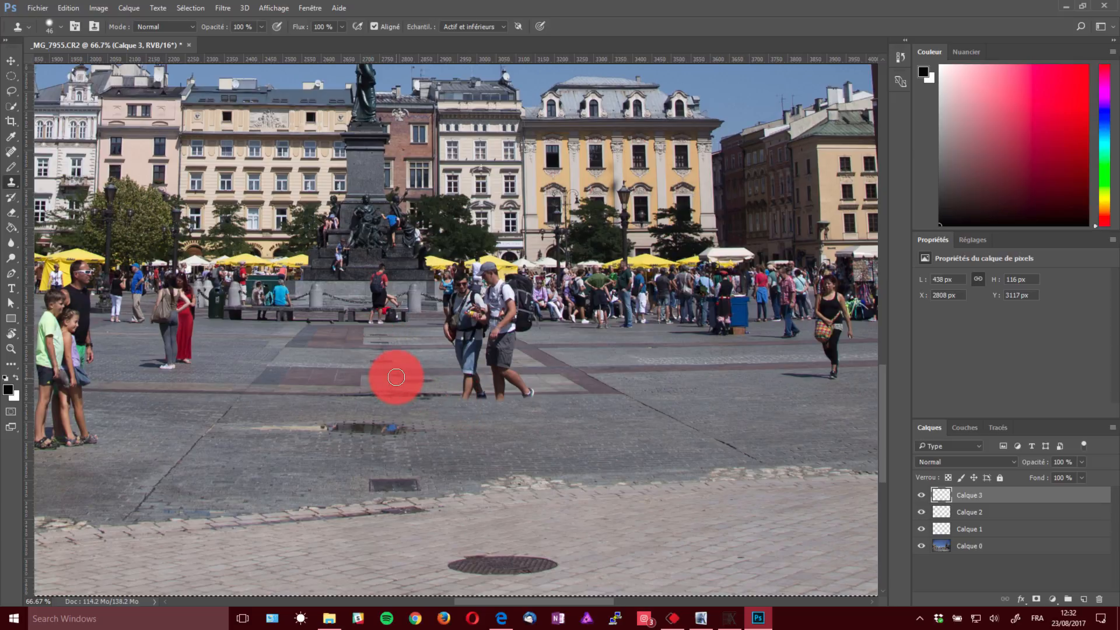
Lasso the paving in front of the monument, copy it merged to a new layer and move it over the two men's legs.
{"action": "key", "text": "l"}
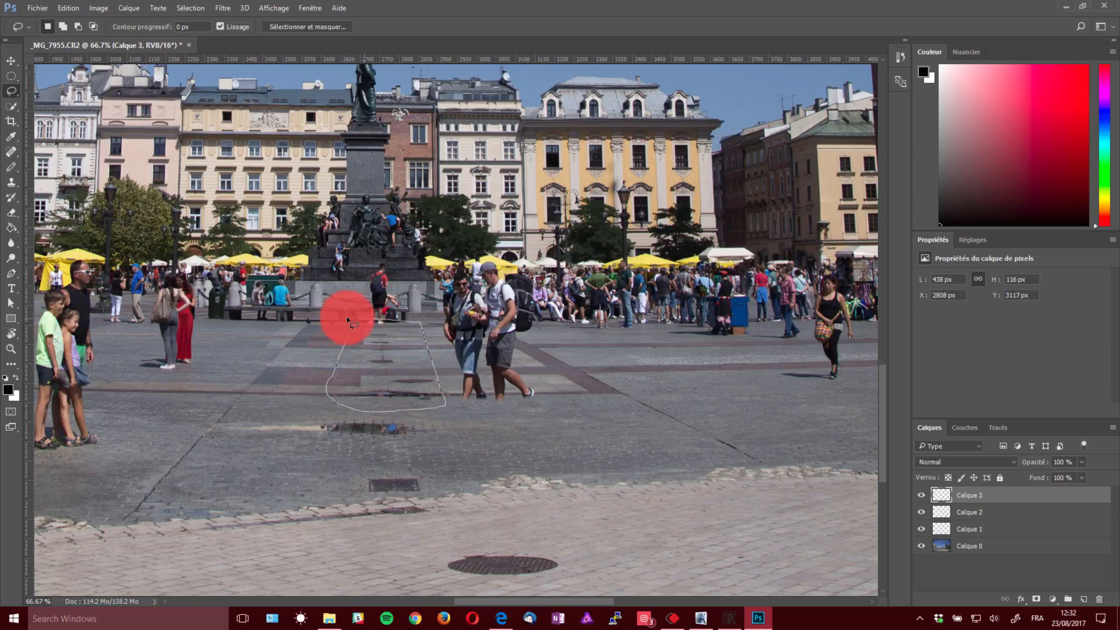
{"action": "left_click_drag", "start_coordinate": [347, 316], "coordinate": [362, 319]}
{"action": "mouse_move", "coordinate": [67, 11]}
{"action": "left_mouse_down"}
{"action": "mouse_move", "coordinate": [106, 61]}
{"action": "mouse_move", "coordinate": [115, 97]}
{"action": "left_mouse_up"}
{"action": "key", "text": "ctrl+v"}
{"action": "key", "text": "v"}
{"action": "left_click_drag", "start_coordinate": [500, 387], "coordinate": [531, 418]}
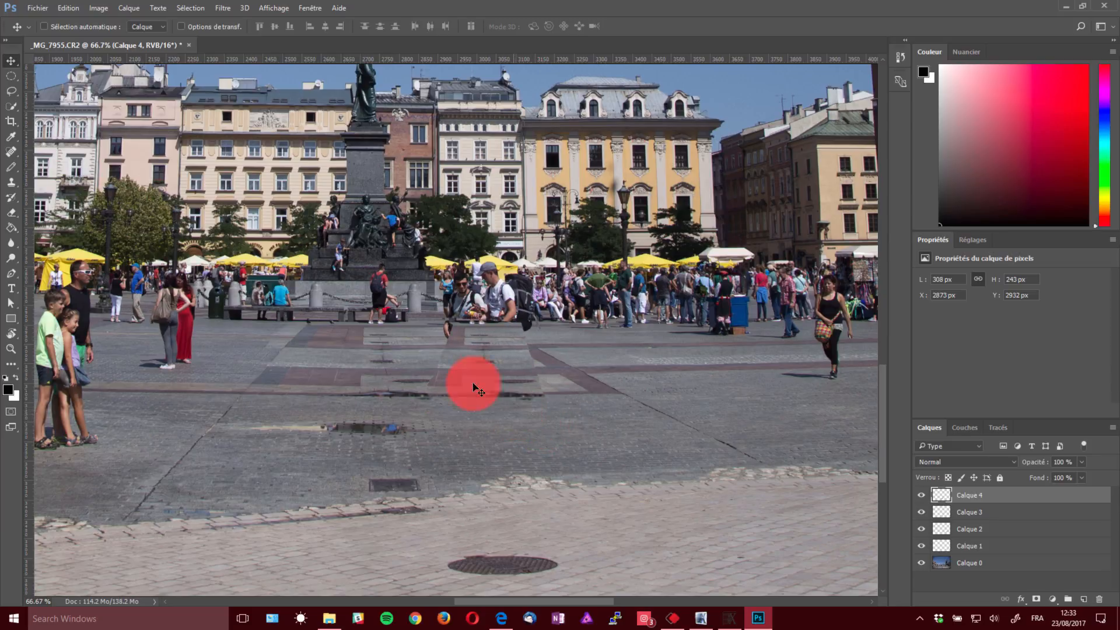
Erase the edges of the pasted paving patch to blend it with the surrounding ground.
{"action": "key", "text": "e"}
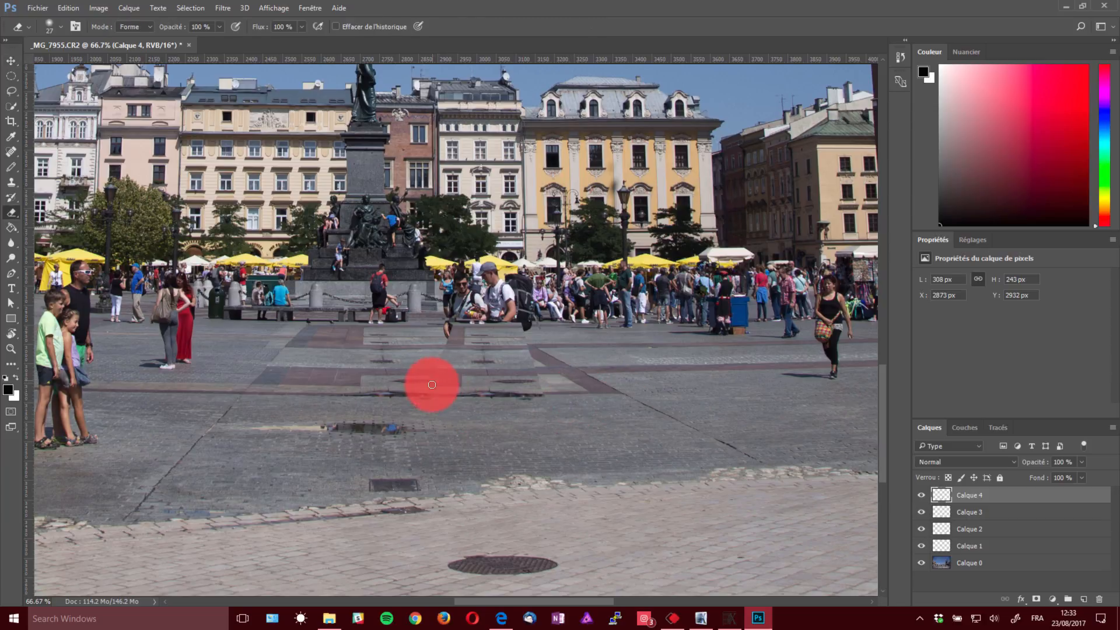
{"action": "mouse_move", "coordinate": [443, 340]}
{"action": "left_mouse_down"}
{"action": "mouse_move", "coordinate": [443, 375]}
{"action": "mouse_move", "coordinate": [467, 382]}
{"action": "left_mouse_up"}
{"action": "key", "text": "z"}
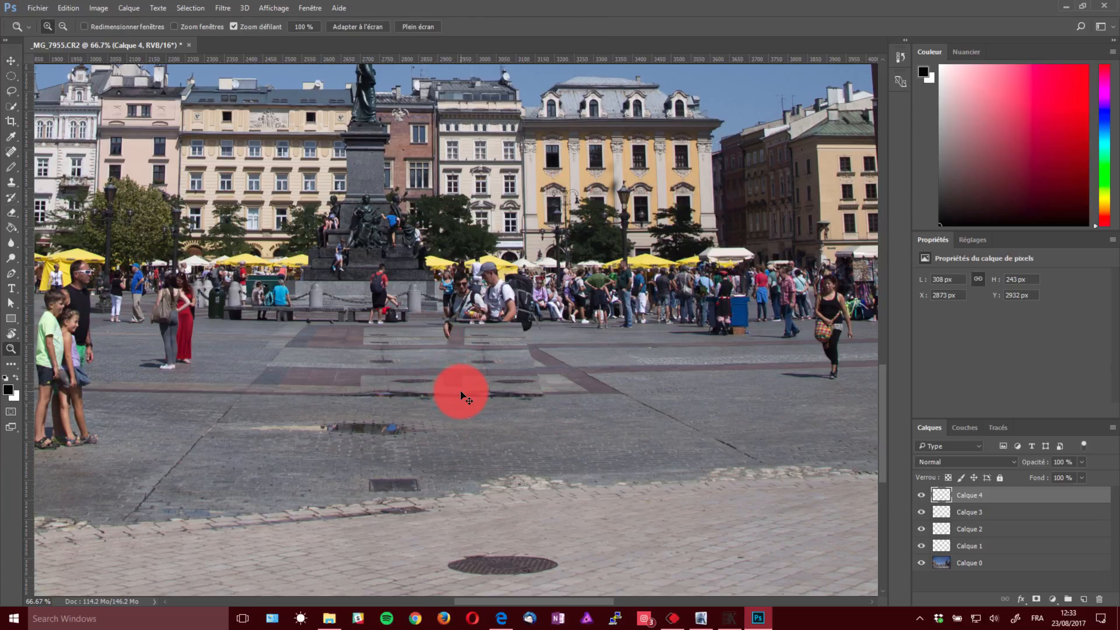
{"action": "key", "text": "e"}
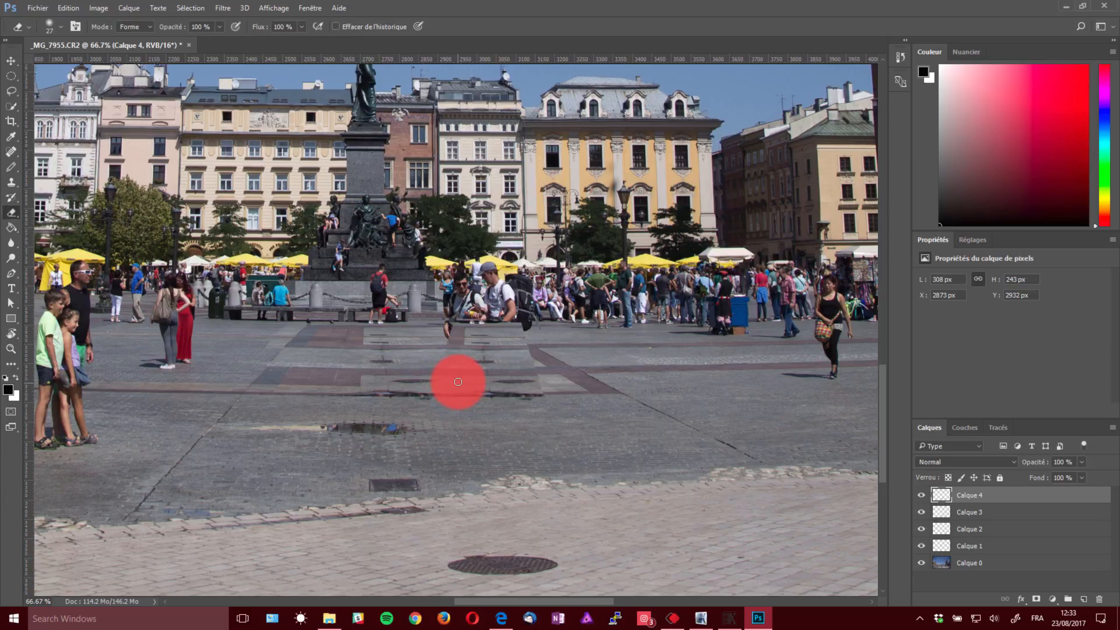
{"action": "mouse_move", "coordinate": [458, 382]}
{"action": "left_mouse_down"}
{"action": "mouse_move", "coordinate": [535, 311]}
{"action": "mouse_move", "coordinate": [537, 342]}
{"action": "mouse_move", "coordinate": [568, 354]}
{"action": "mouse_move", "coordinate": [521, 343]}
{"action": "mouse_move", "coordinate": [521, 322]}
{"action": "mouse_move", "coordinate": [548, 345]}
{"action": "mouse_move", "coordinate": [521, 347]}
{"action": "mouse_move", "coordinate": [537, 380]}
{"action": "mouse_move", "coordinate": [547, 378]}
{"action": "mouse_move", "coordinate": [506, 379]}
{"action": "mouse_move", "coordinate": [548, 382]}
{"action": "mouse_move", "coordinate": [539, 366]}
{"action": "mouse_move", "coordinate": [545, 398]}
{"action": "mouse_move", "coordinate": [453, 406]}
{"action": "mouse_move", "coordinate": [423, 402]}
{"action": "mouse_move", "coordinate": [491, 364]}
{"action": "mouse_move", "coordinate": [430, 362]}
{"action": "left_mouse_up"}
Clone paving with a 16 px brush over the patch seams and just below the two men's remaining upper bodies.
{"action": "key", "text": "s"}
{"action": "right_click", "coordinate": [430, 362], "text": "alt"}
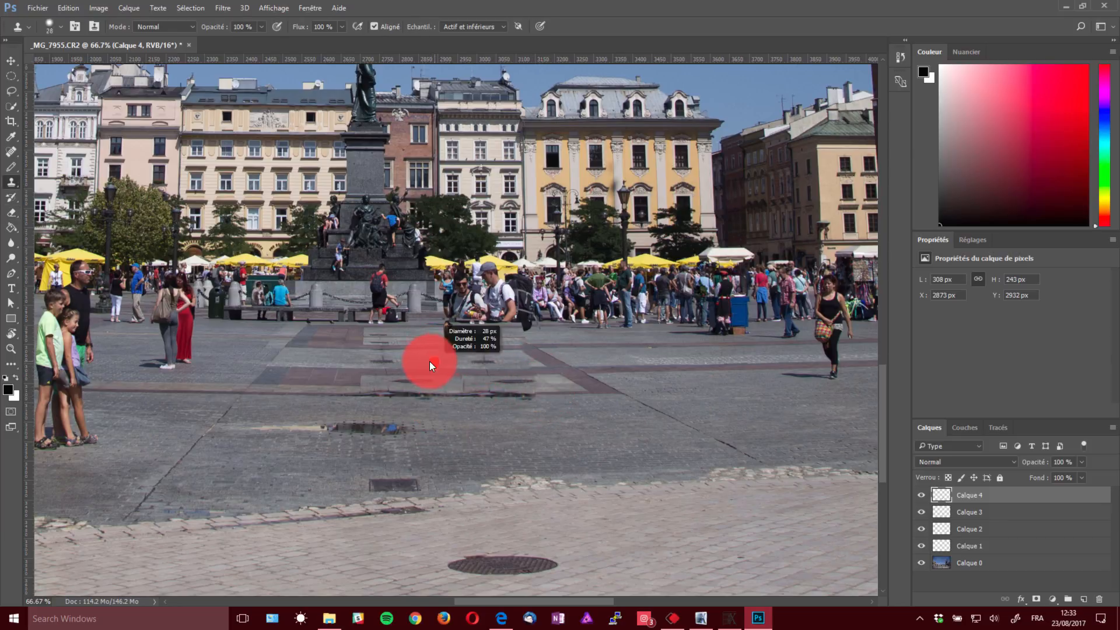
{"action": "left_click", "coordinate": [434, 362], "text": "alt"}
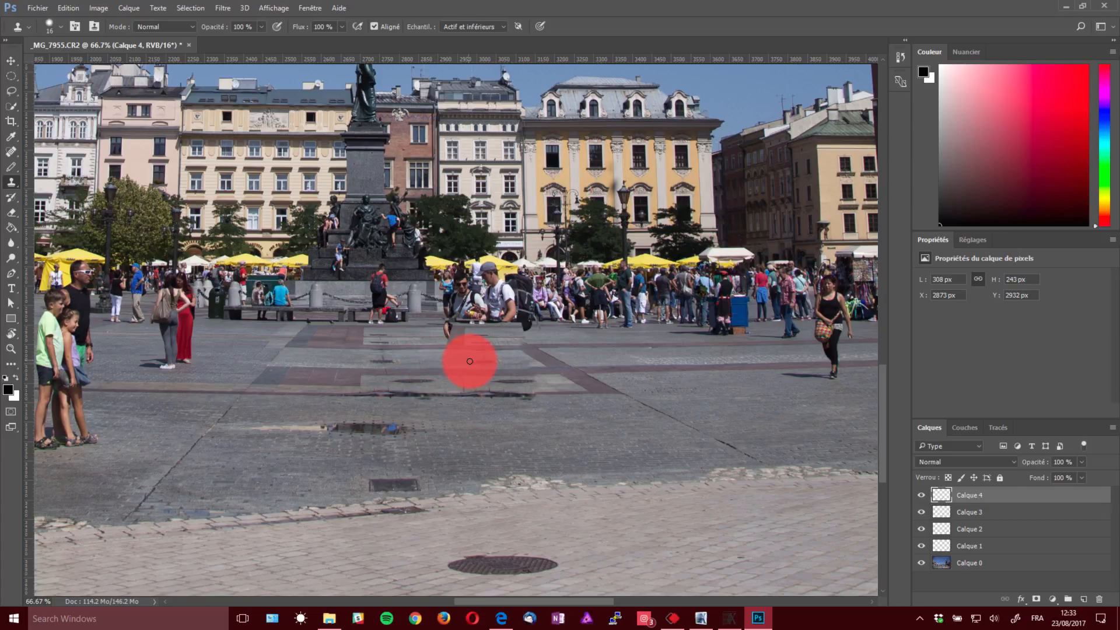
{"action": "mouse_move", "coordinate": [470, 362]}
{"action": "left_mouse_down"}
{"action": "mouse_move", "coordinate": [499, 362]}
{"action": "mouse_move", "coordinate": [474, 362]}
{"action": "mouse_move", "coordinate": [495, 360]}
{"action": "mouse_move", "coordinate": [477, 344]}
{"action": "mouse_move", "coordinate": [498, 340]}
{"action": "left_mouse_up"}
{"action": "left_click", "coordinate": [424, 340], "text": "alt"}
{"action": "mouse_move", "coordinate": [417, 341]}
{"action": "left_mouse_down"}
{"action": "mouse_move", "coordinate": [563, 337]}
{"action": "mouse_move", "coordinate": [455, 342]}
{"action": "mouse_move", "coordinate": [541, 358]}
{"action": "mouse_move", "coordinate": [473, 366]}
{"action": "mouse_move", "coordinate": [452, 386]}
{"action": "mouse_move", "coordinate": [472, 387]}
{"action": "mouse_move", "coordinate": [448, 387]}
{"action": "mouse_move", "coordinate": [555, 382]}
{"action": "mouse_move", "coordinate": [481, 383]}
{"action": "mouse_move", "coordinate": [554, 389]}
{"action": "mouse_move", "coordinate": [566, 405]}
{"action": "mouse_move", "coordinate": [499, 379]}
{"action": "mouse_move", "coordinate": [567, 406]}
{"action": "mouse_move", "coordinate": [532, 417]}
{"action": "mouse_move", "coordinate": [458, 378]}
{"action": "mouse_move", "coordinate": [472, 375]}
{"action": "mouse_move", "coordinate": [450, 384]}
{"action": "mouse_move", "coordinate": [560, 387]}
{"action": "mouse_move", "coordinate": [447, 310]}
{"action": "mouse_move", "coordinate": [509, 432]}
{"action": "mouse_move", "coordinate": [501, 408]}
{"action": "mouse_move", "coordinate": [415, 394]}
{"action": "mouse_move", "coordinate": [527, 402]}
{"action": "mouse_move", "coordinate": [493, 407]}
{"action": "mouse_move", "coordinate": [522, 401]}
{"action": "mouse_move", "coordinate": [530, 377]}
{"action": "mouse_move", "coordinate": [521, 363]}
{"action": "mouse_move", "coordinate": [499, 378]}
{"action": "mouse_move", "coordinate": [518, 390]}
{"action": "mouse_move", "coordinate": [398, 380]}
{"action": "mouse_move", "coordinate": [440, 385]}
{"action": "mouse_move", "coordinate": [559, 349]}
{"action": "left_mouse_up"}
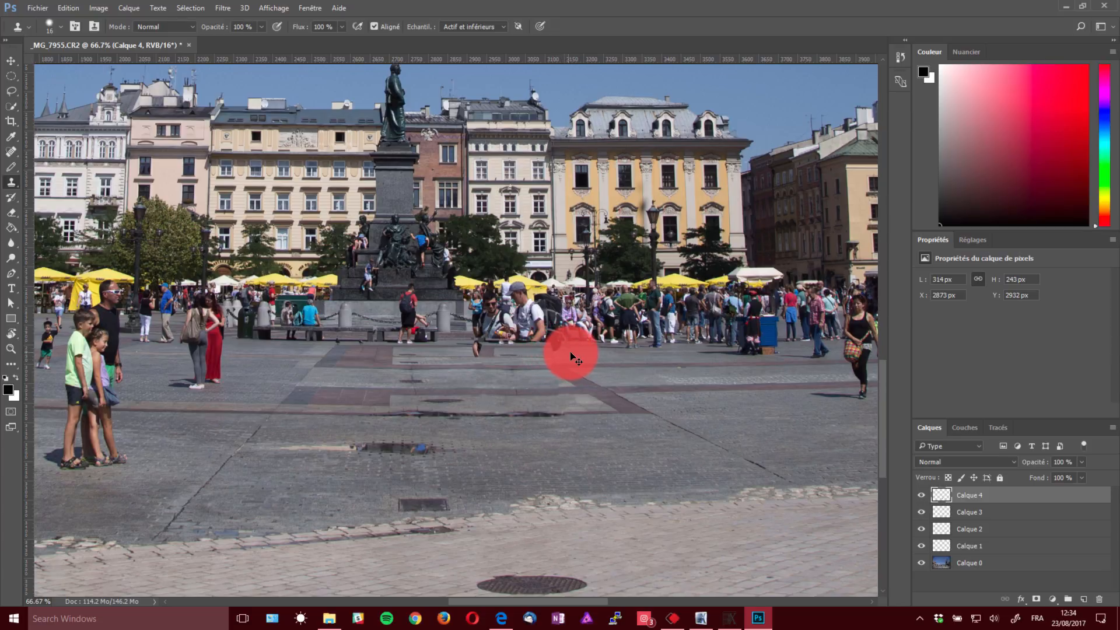
{"action": "mouse_move", "coordinate": [562, 351]}
{"action": "left_mouse_down"}
{"action": "mouse_move", "coordinate": [445, 350]}
{"action": "mouse_move", "coordinate": [578, 361]}
{"action": "mouse_move", "coordinate": [565, 351]}
{"action": "mouse_move", "coordinate": [551, 363]}
{"action": "mouse_move", "coordinate": [624, 353]}
{"action": "mouse_move", "coordinate": [601, 391]}
{"action": "mouse_move", "coordinate": [590, 360]}
{"action": "mouse_move", "coordinate": [556, 359]}
{"action": "left_mouse_up"}
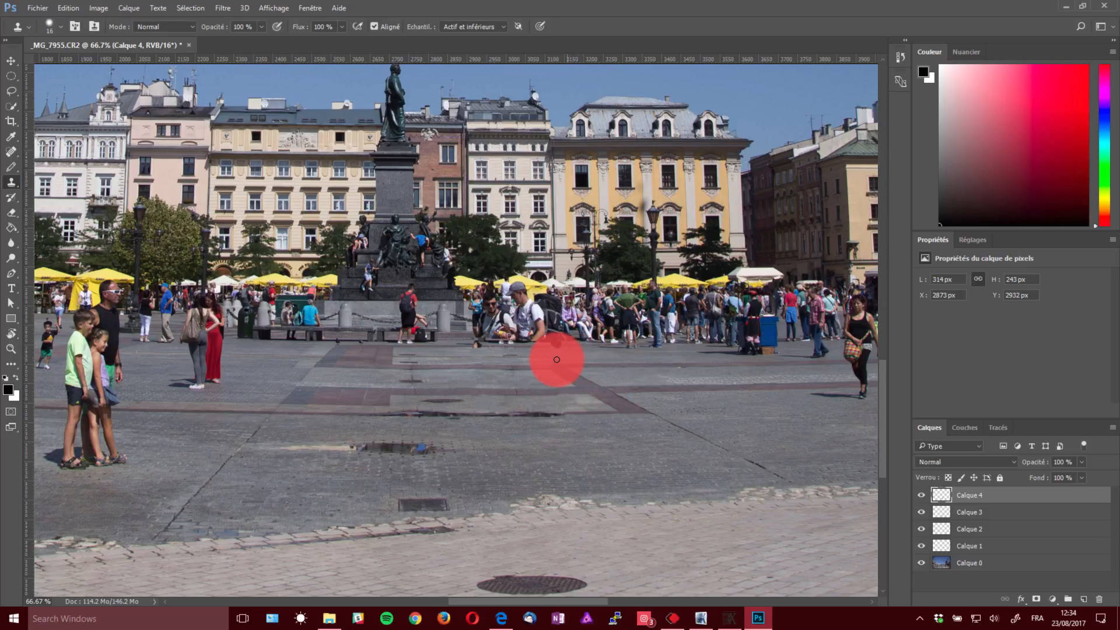
Examine the whole square, and look around the monument for an area suitable for covering the two men's upper bodies.
{"action": "key", "text": "z"}
{"action": "left_click", "coordinate": [500, 415], "text": "alt"}
{"action": "left_click", "coordinate": [500, 414], "text": "alt"}
{"action": "left_click", "coordinate": [499, 415], "text": "alt"}
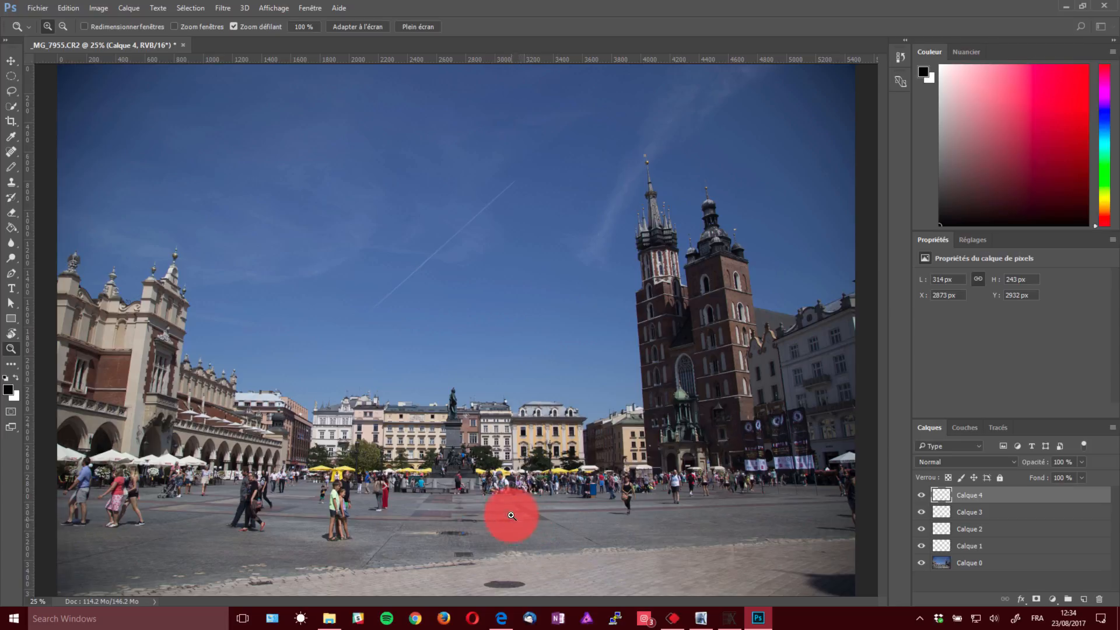
{"action": "left_click_drag", "start_coordinate": [513, 516], "coordinate": [470, 478]}
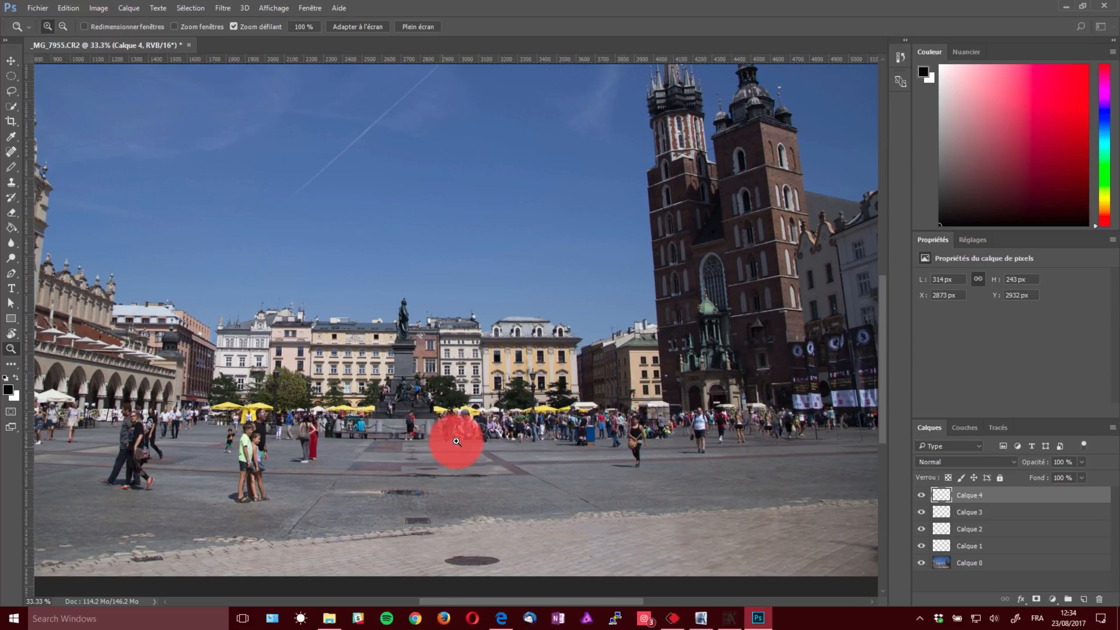
{"action": "left_click_drag", "start_coordinate": [473, 432], "coordinate": [533, 432]}
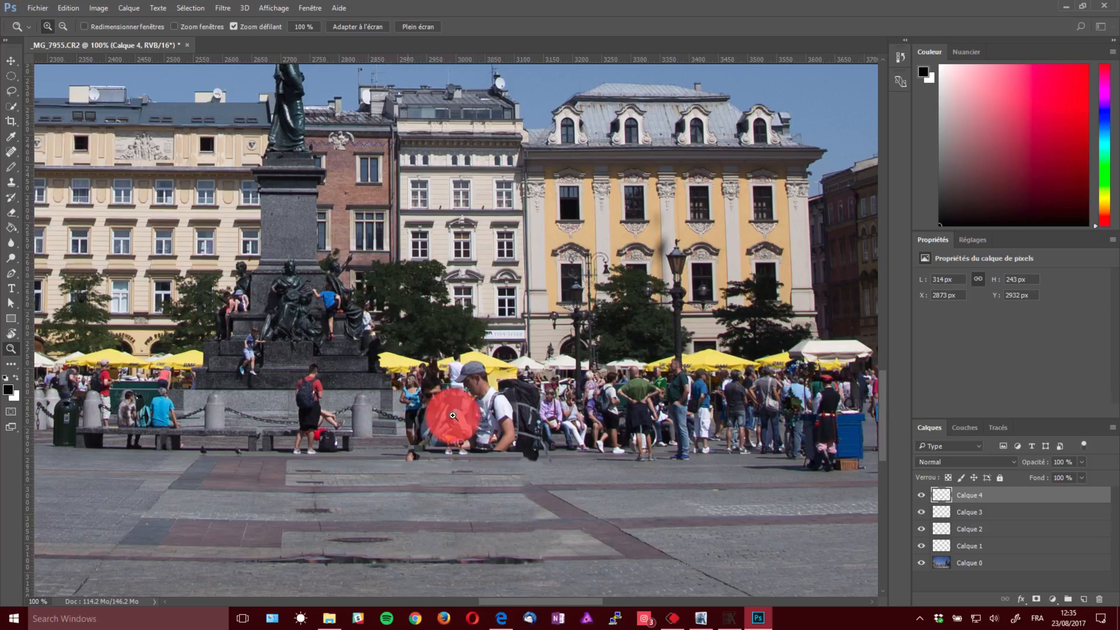
{"action": "left_click_drag", "start_coordinate": [343, 489], "coordinate": [390, 497]}
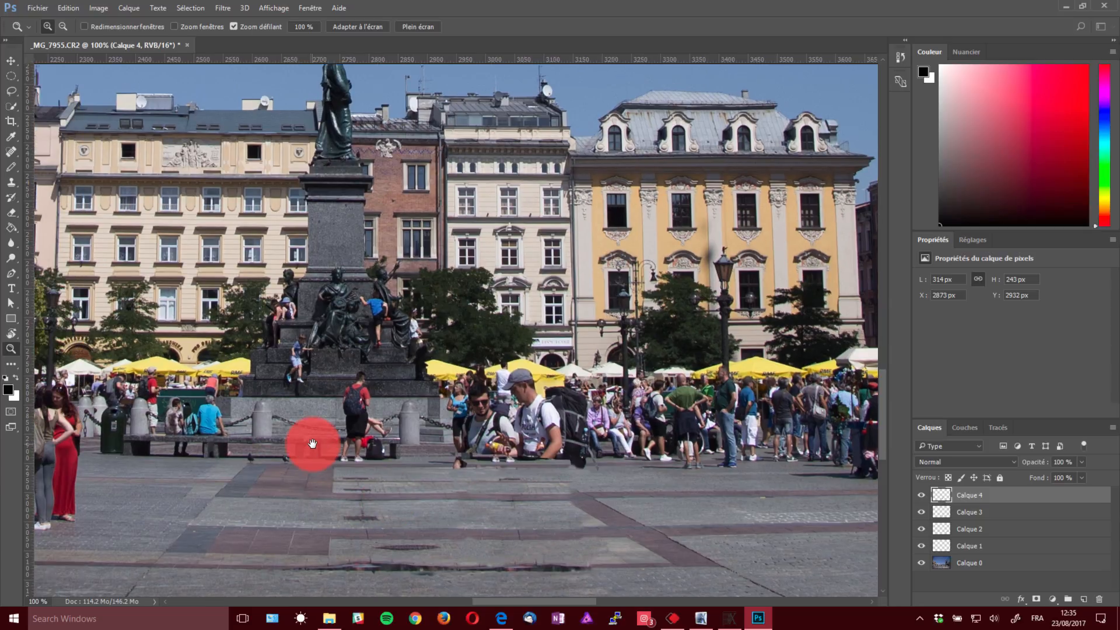
{"action": "left_click_drag", "start_coordinate": [252, 458], "coordinate": [335, 455]}
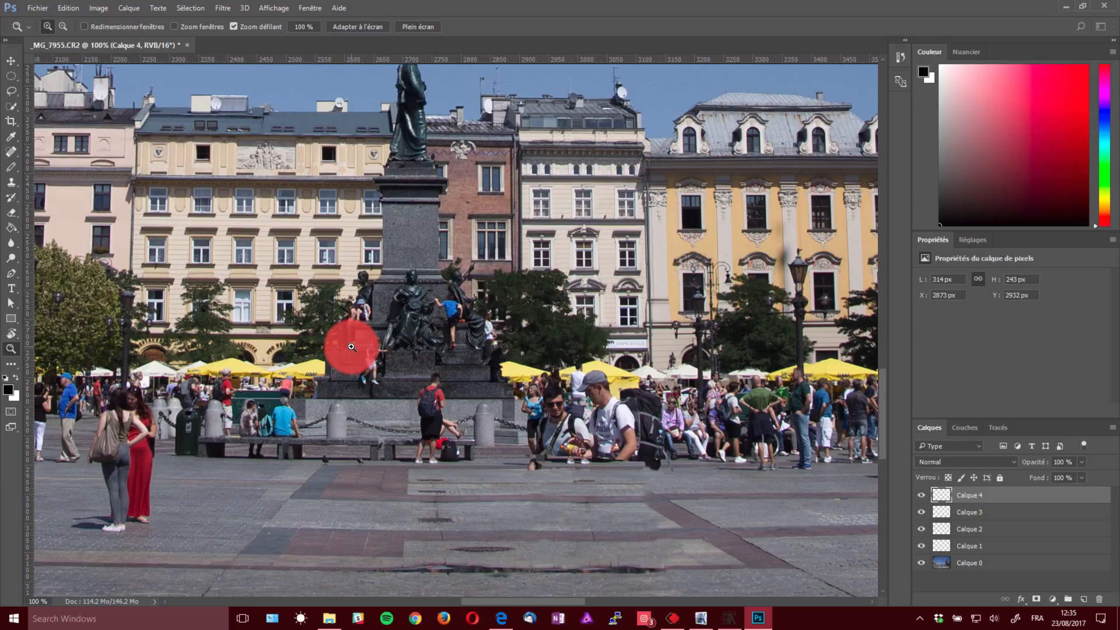
Marquee-select the bin and seated people left of the monument, copy the area merged to a new layer and move it over the two men.
{"action": "left_click", "coordinate": [12, 83]}
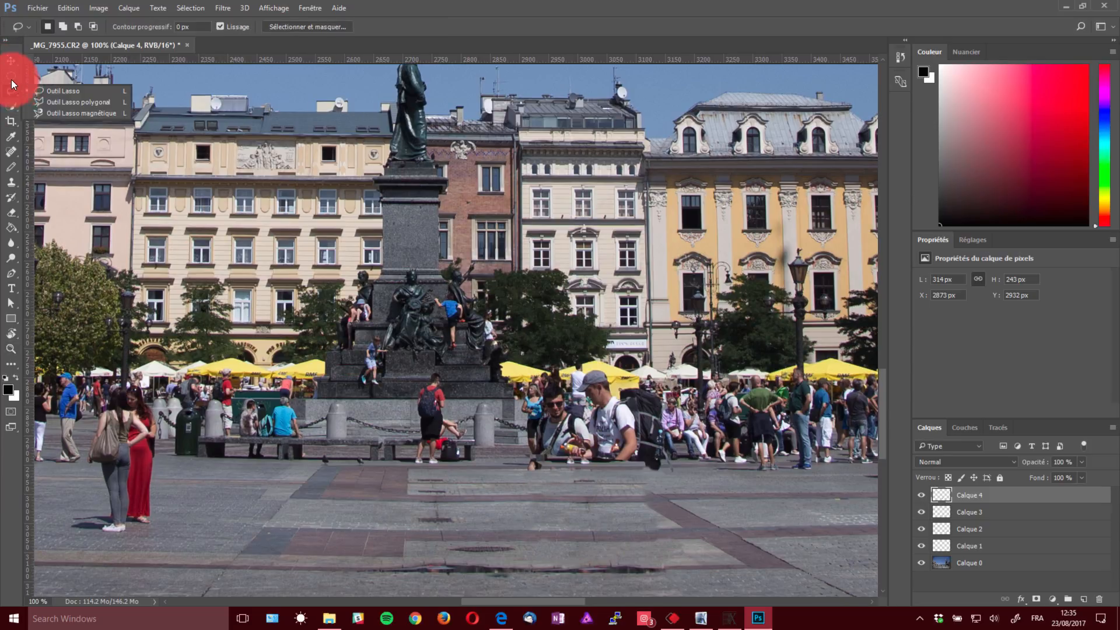
{"action": "left_click_drag", "start_coordinate": [12, 76], "coordinate": [45, 78]}
{"action": "mouse_move", "coordinate": [168, 342]}
{"action": "left_mouse_down"}
{"action": "mouse_move", "coordinate": [348, 476]}
{"action": "mouse_move", "coordinate": [322, 487]}
{"action": "mouse_move", "coordinate": [274, 451]}
{"action": "left_mouse_up"}
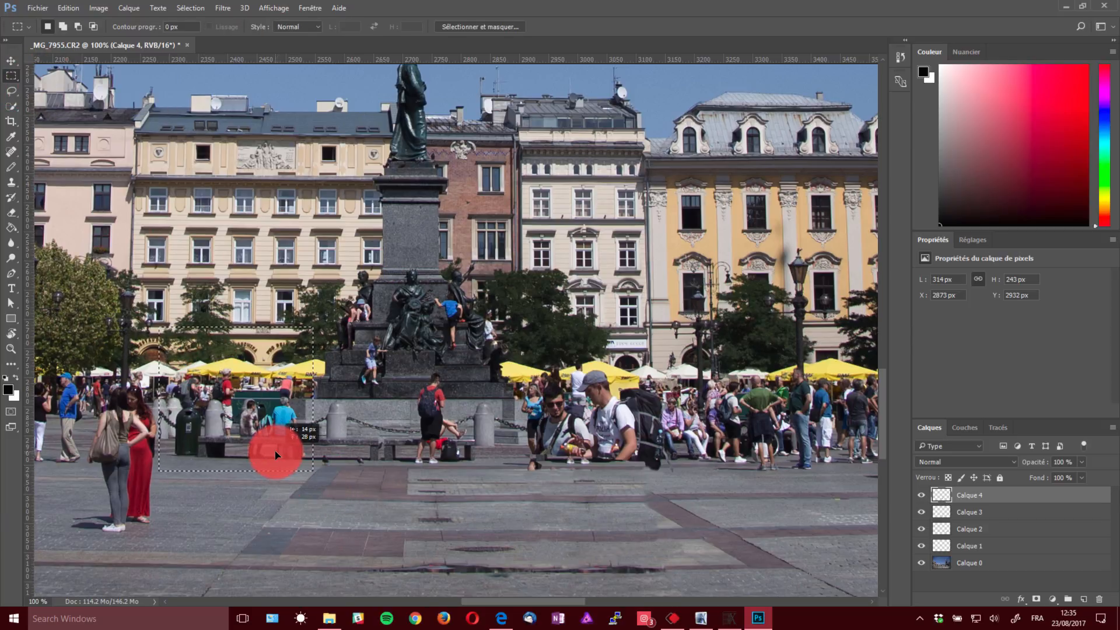
{"action": "left_click", "coordinate": [67, 8]}
{"action": "left_click", "coordinate": [94, 101]}
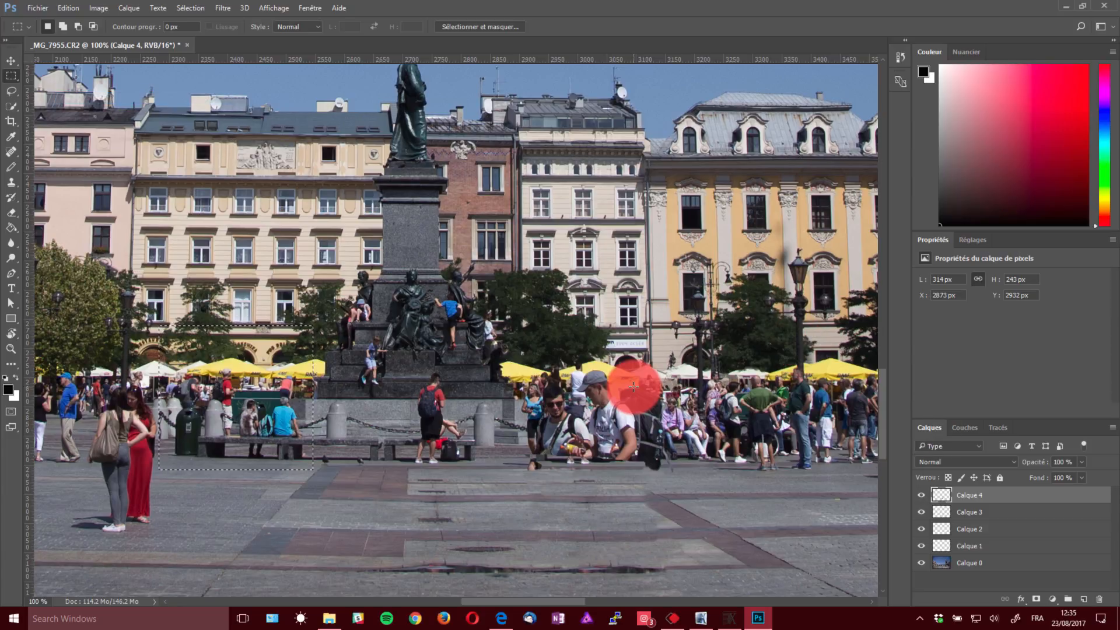
{"action": "key", "text": "ctrl+v"}
{"action": "key", "text": "v"}
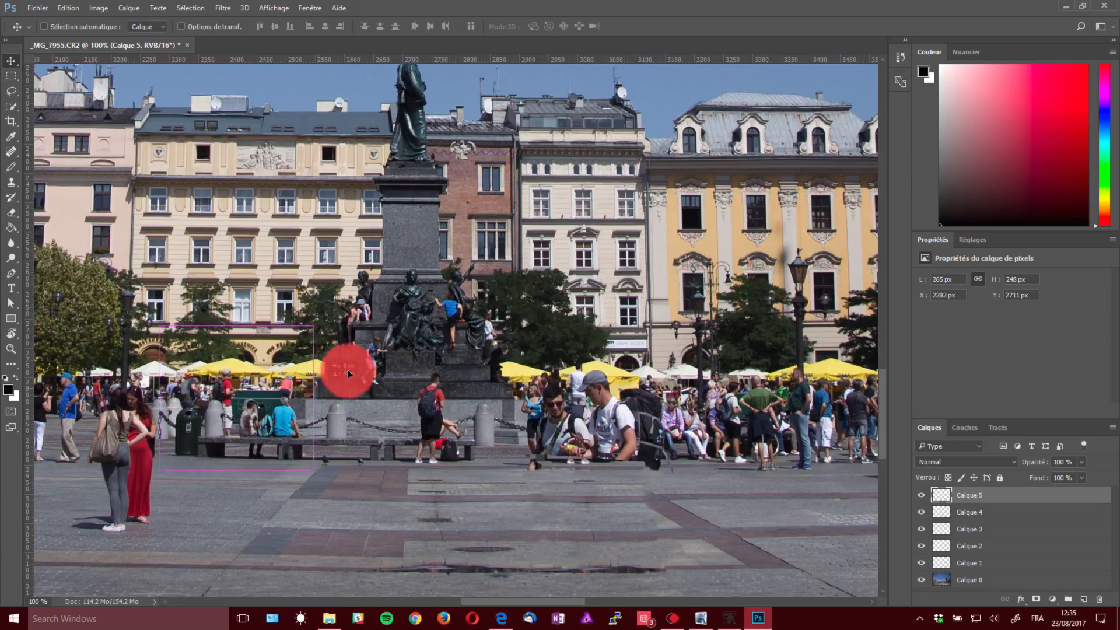
{"action": "left_click_drag", "start_coordinate": [348, 369], "coordinate": [706, 392]}
Flip the pasted bench patch horizontally and align it beside the monument at about X 2909 px, Y 2721 px.
{"action": "left_click", "coordinate": [178, 82]}
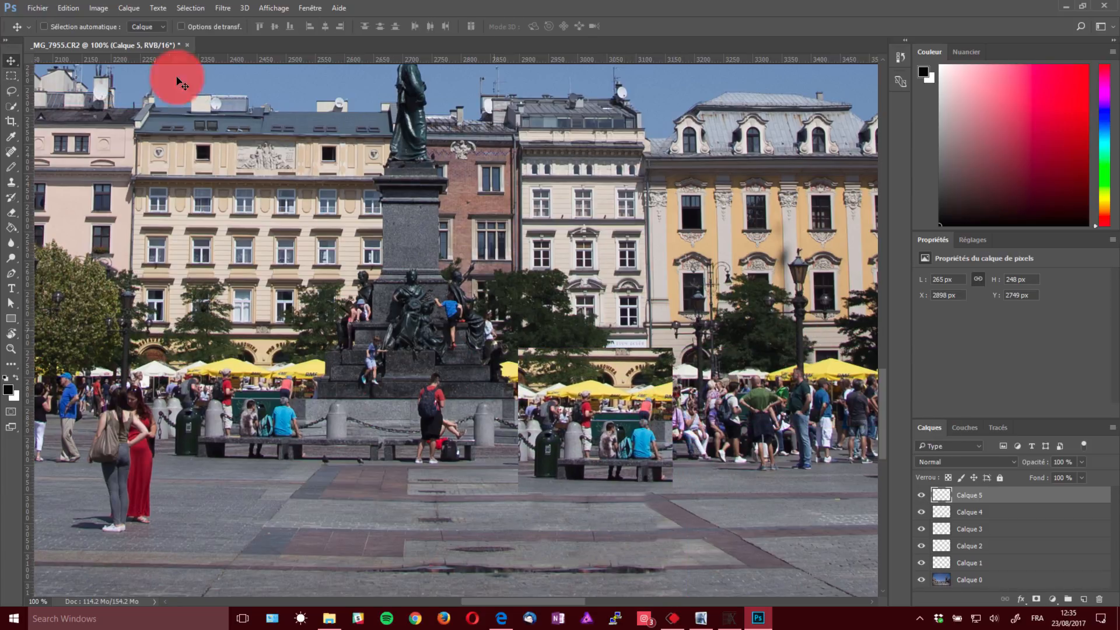
{"action": "left_click", "coordinate": [68, 9]}
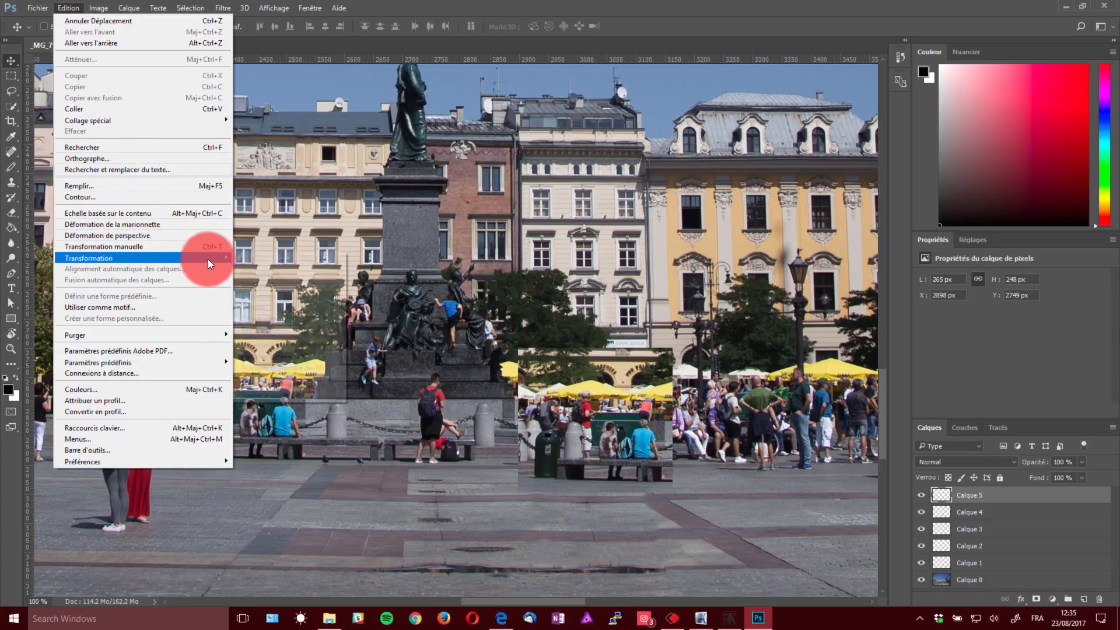
{"action": "mouse_move", "coordinate": [207, 259]}
{"action": "left_click", "coordinate": [314, 385]}
{"action": "mouse_move", "coordinate": [608, 455]}
{"action": "left_mouse_down"}
{"action": "mouse_move", "coordinate": [630, 443]}
{"action": "mouse_move", "coordinate": [656, 461]}
{"action": "mouse_move", "coordinate": [683, 454]}
{"action": "mouse_move", "coordinate": [616, 453]}
{"action": "left_mouse_up"}
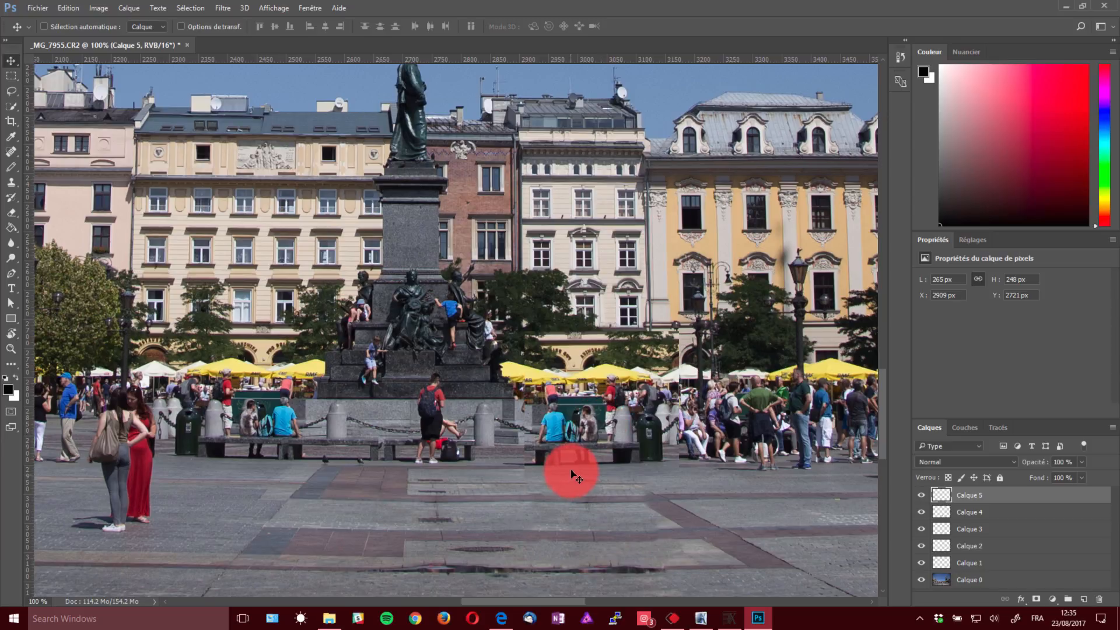
Shift the bench patch to about X 2902 px, Y 2714 px and blend its edges with a 27 px eraser.
{"action": "mouse_move", "coordinate": [557, 421]}
{"action": "left_mouse_down"}
{"action": "mouse_move", "coordinate": [558, 433]}
{"action": "mouse_move", "coordinate": [560, 408]}
{"action": "mouse_move", "coordinate": [580, 407]}
{"action": "mouse_move", "coordinate": [622, 427]}
{"action": "mouse_move", "coordinate": [542, 452]}
{"action": "mouse_move", "coordinate": [624, 452]}
{"action": "left_mouse_up"}
{"action": "key", "text": "e"}
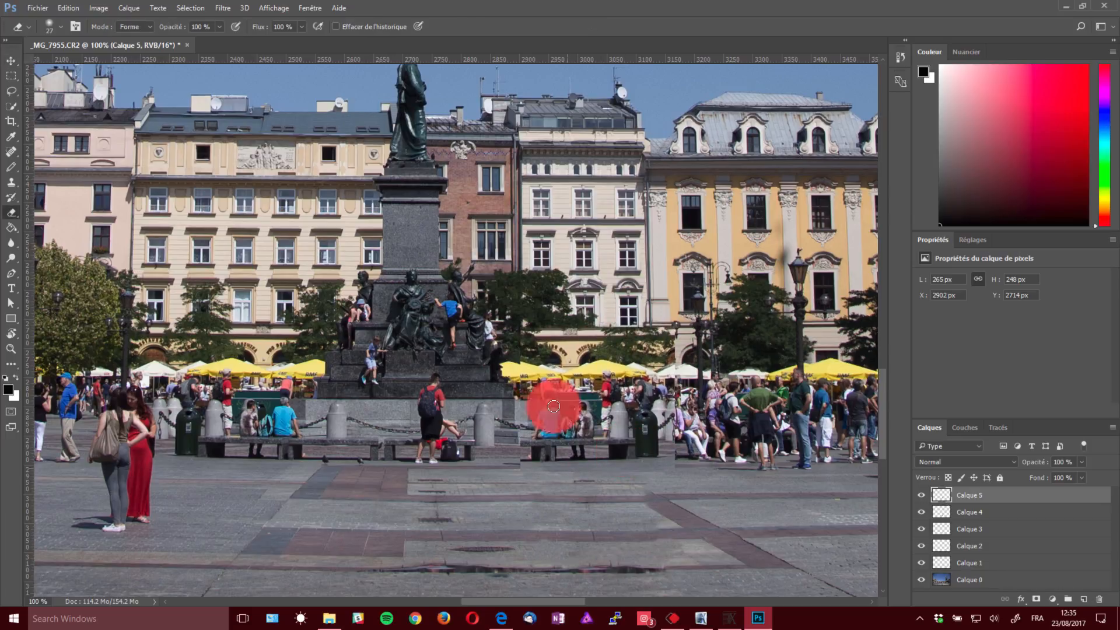
{"action": "mouse_move", "coordinate": [607, 337]}
{"action": "left_mouse_down"}
{"action": "mouse_move", "coordinate": [684, 324]}
{"action": "mouse_move", "coordinate": [635, 342]}
{"action": "mouse_move", "coordinate": [633, 354]}
{"action": "mouse_move", "coordinate": [671, 359]}
{"action": "mouse_move", "coordinate": [660, 365]}
{"action": "mouse_move", "coordinate": [521, 346]}
{"action": "mouse_move", "coordinate": [567, 361]}
{"action": "mouse_move", "coordinate": [596, 354]}
{"action": "mouse_move", "coordinate": [537, 346]}
{"action": "mouse_move", "coordinate": [504, 368]}
{"action": "mouse_move", "coordinate": [518, 378]}
{"action": "mouse_move", "coordinate": [530, 359]}
{"action": "mouse_move", "coordinate": [559, 363]}
{"action": "mouse_move", "coordinate": [524, 366]}
{"action": "mouse_move", "coordinate": [552, 372]}
{"action": "mouse_move", "coordinate": [564, 355]}
{"action": "mouse_move", "coordinate": [634, 357]}
{"action": "mouse_move", "coordinate": [573, 420]}
{"action": "mouse_move", "coordinate": [598, 406]}
{"action": "mouse_move", "coordinate": [530, 428]}
{"action": "mouse_move", "coordinate": [514, 411]}
{"action": "mouse_move", "coordinate": [528, 428]}
{"action": "mouse_move", "coordinate": [513, 454]}
{"action": "mouse_move", "coordinate": [521, 427]}
{"action": "mouse_move", "coordinate": [487, 442]}
{"action": "mouse_move", "coordinate": [522, 423]}
{"action": "mouse_move", "coordinate": [503, 478]}
{"action": "mouse_move", "coordinate": [515, 441]}
{"action": "mouse_move", "coordinate": [540, 472]}
{"action": "mouse_move", "coordinate": [517, 465]}
{"action": "mouse_move", "coordinate": [515, 437]}
{"action": "mouse_move", "coordinate": [645, 475]}
{"action": "mouse_move", "coordinate": [657, 461]}
{"action": "mouse_move", "coordinate": [697, 484]}
{"action": "mouse_move", "coordinate": [670, 432]}
{"action": "mouse_move", "coordinate": [675, 403]}
{"action": "mouse_move", "coordinate": [664, 456]}
{"action": "mouse_move", "coordinate": [664, 414]}
{"action": "mouse_move", "coordinate": [655, 408]}
{"action": "mouse_move", "coordinate": [663, 430]}
{"action": "mouse_move", "coordinate": [610, 420]}
{"action": "mouse_move", "coordinate": [613, 403]}
{"action": "mouse_move", "coordinate": [673, 419]}
{"action": "mouse_move", "coordinate": [642, 470]}
{"action": "mouse_move", "coordinate": [602, 381]}
{"action": "mouse_move", "coordinate": [610, 375]}
{"action": "mouse_move", "coordinate": [600, 370]}
{"action": "mouse_move", "coordinate": [595, 383]}
{"action": "mouse_move", "coordinate": [636, 392]}
{"action": "mouse_move", "coordinate": [617, 369]}
{"action": "mouse_move", "coordinate": [620, 392]}
{"action": "mouse_move", "coordinate": [517, 435]}
{"action": "mouse_move", "coordinate": [339, 430]}
{"action": "left_mouse_up"}
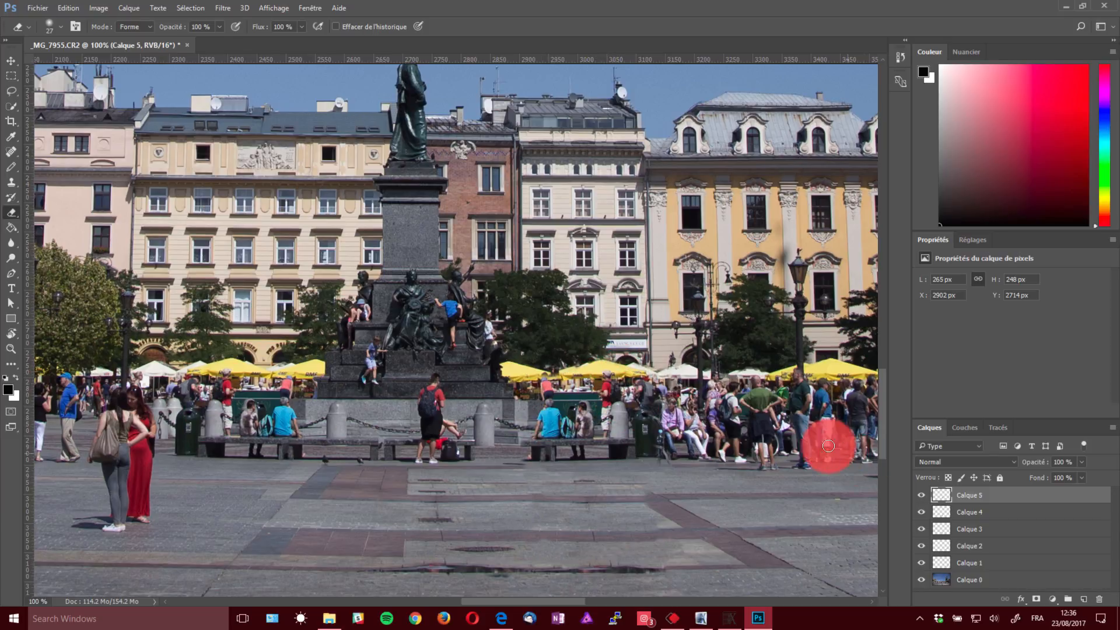
{"action": "key", "text": "l"}
{"action": "left_click_drag", "start_coordinate": [590, 418], "coordinate": [540, 402]}
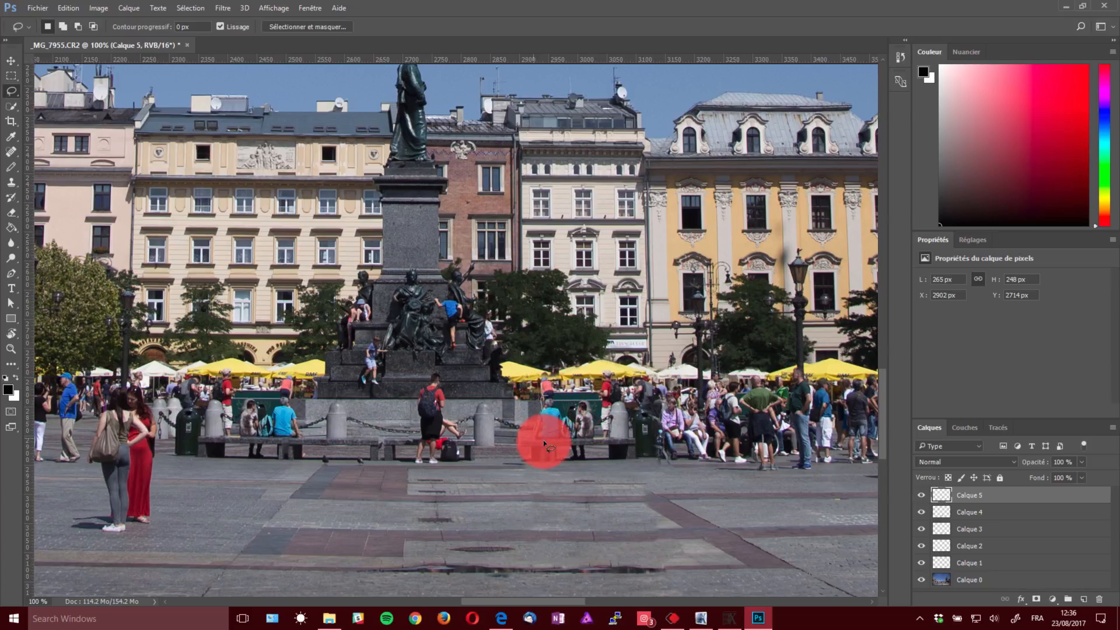
{"action": "mouse_move", "coordinate": [577, 412]}
{"action": "left_mouse_down"}
{"action": "mouse_move", "coordinate": [557, 385]}
{"action": "mouse_move", "coordinate": [542, 403]}
{"action": "left_mouse_up"}
{"action": "key", "text": "ctrl+u"}
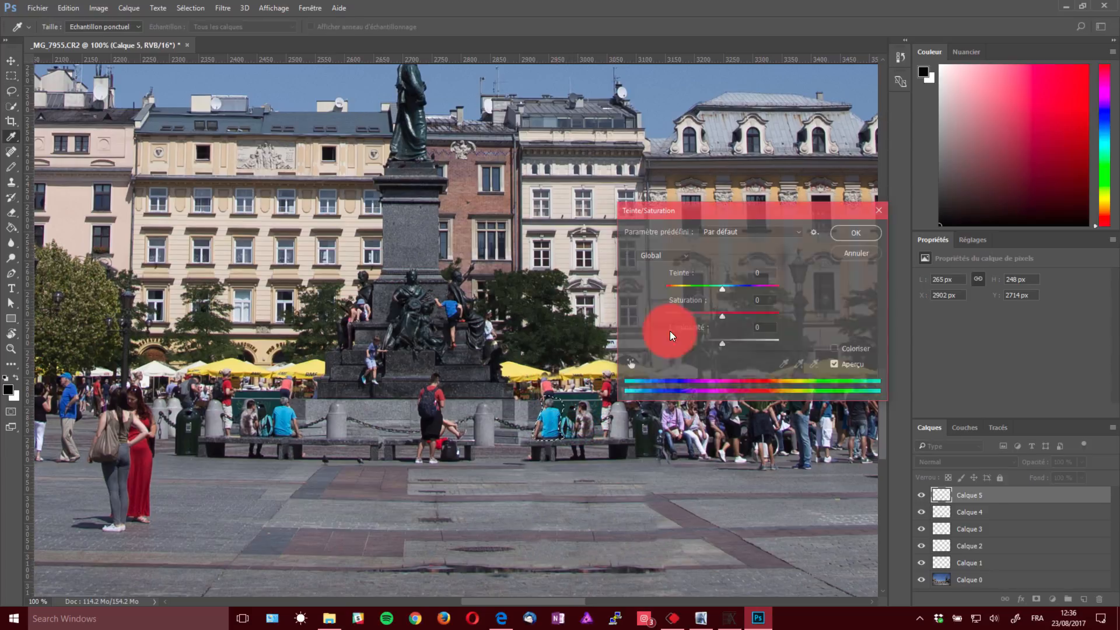
{"action": "mouse_move", "coordinate": [722, 286]}
{"action": "left_mouse_down"}
{"action": "mouse_move", "coordinate": [771, 299]}
{"action": "mouse_move", "coordinate": [749, 299]}
{"action": "left_mouse_up"}
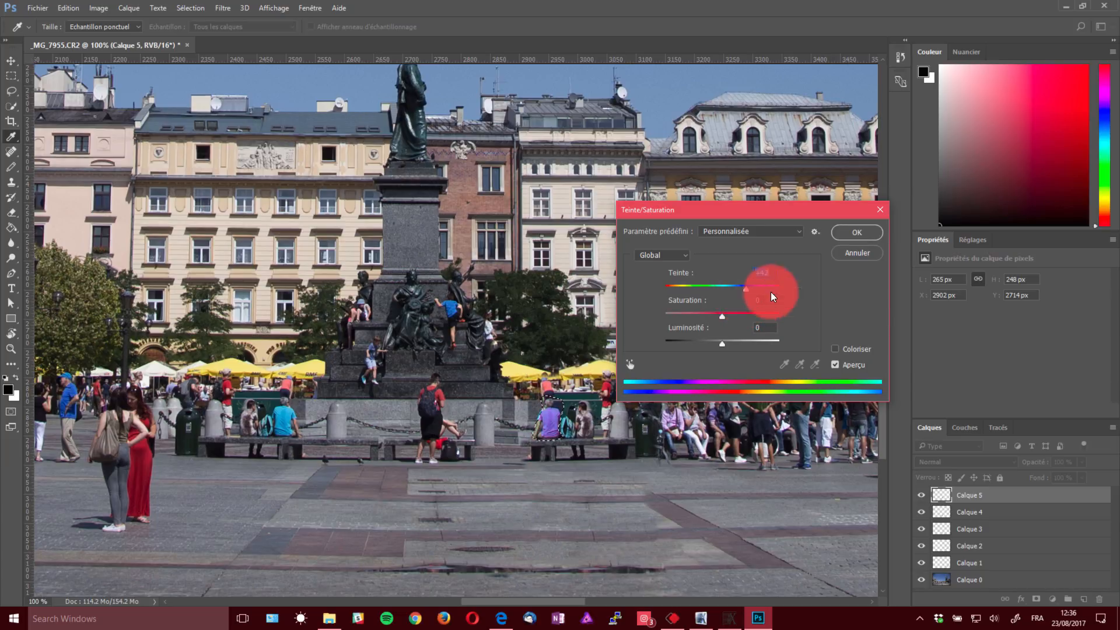
{"action": "left_click", "coordinate": [858, 252]}
{"action": "key", "text": "ctrl+d"}
Lasso the duplicated man in blue and his backpack, and set the Blues to hue +75 and saturation -100 in Hue/Saturation.
{"action": "key", "text": "z"}
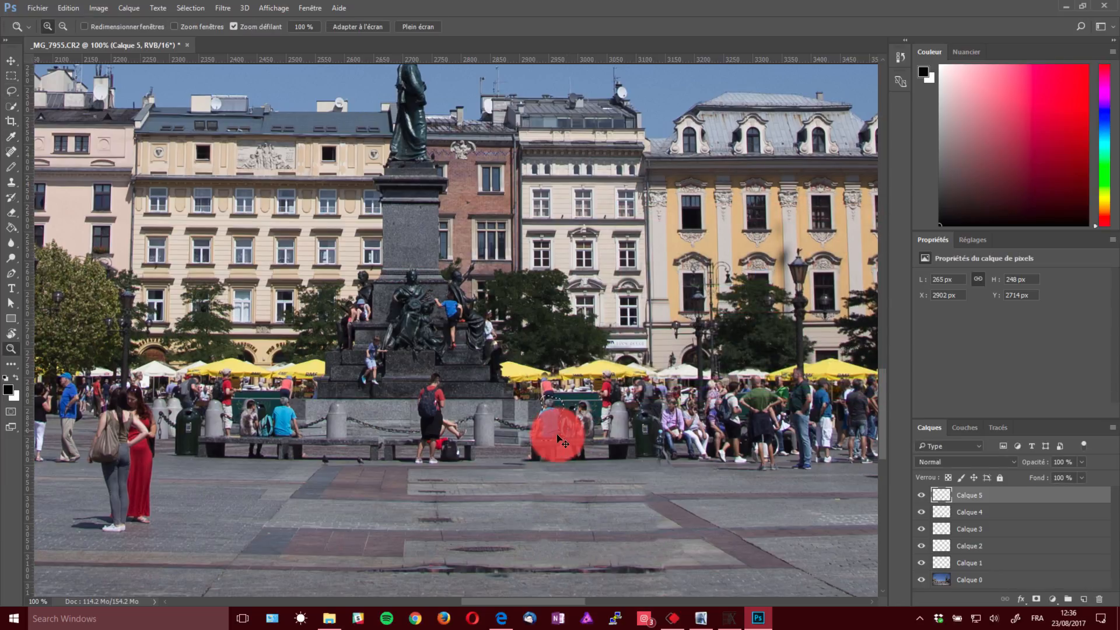
{"action": "left_click_drag", "start_coordinate": [553, 429], "coordinate": [602, 392]}
{"action": "key", "text": "l"}
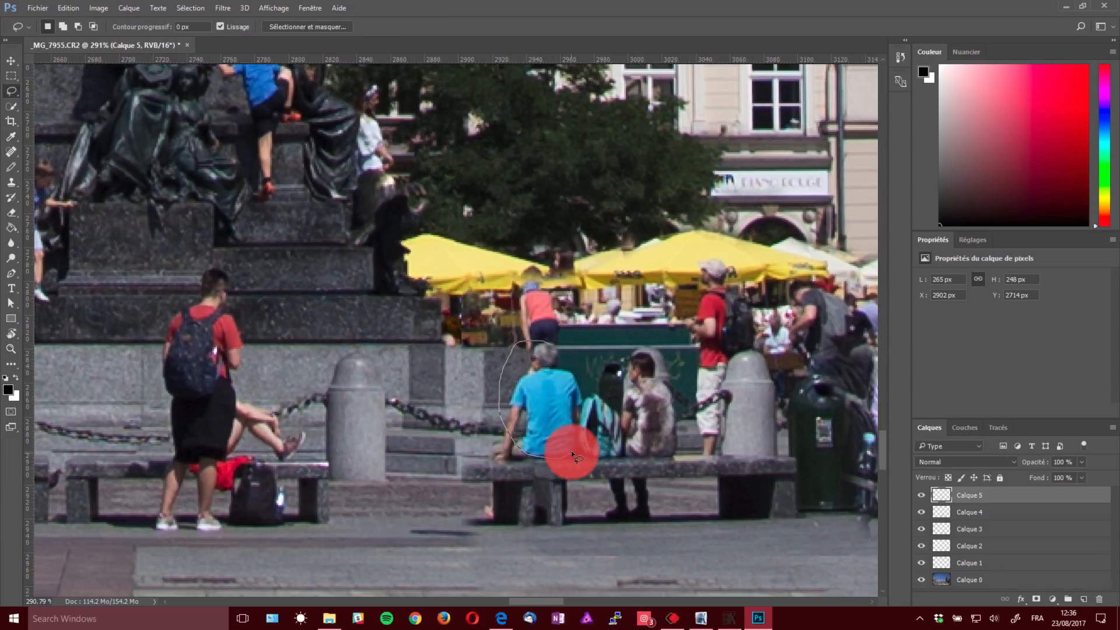
{"action": "mouse_move", "coordinate": [572, 450]}
{"action": "left_mouse_down"}
{"action": "mouse_move", "coordinate": [615, 460]}
{"action": "mouse_move", "coordinate": [624, 430]}
{"action": "mouse_move", "coordinate": [611, 370]}
{"action": "left_mouse_up"}
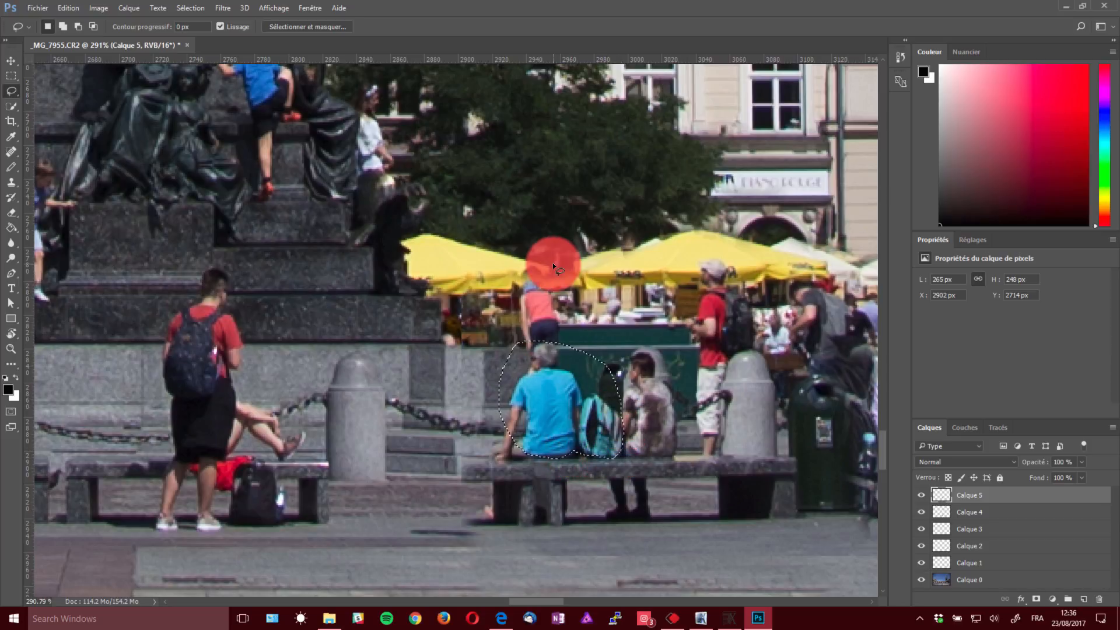
{"action": "key", "text": "ctrl+u"}
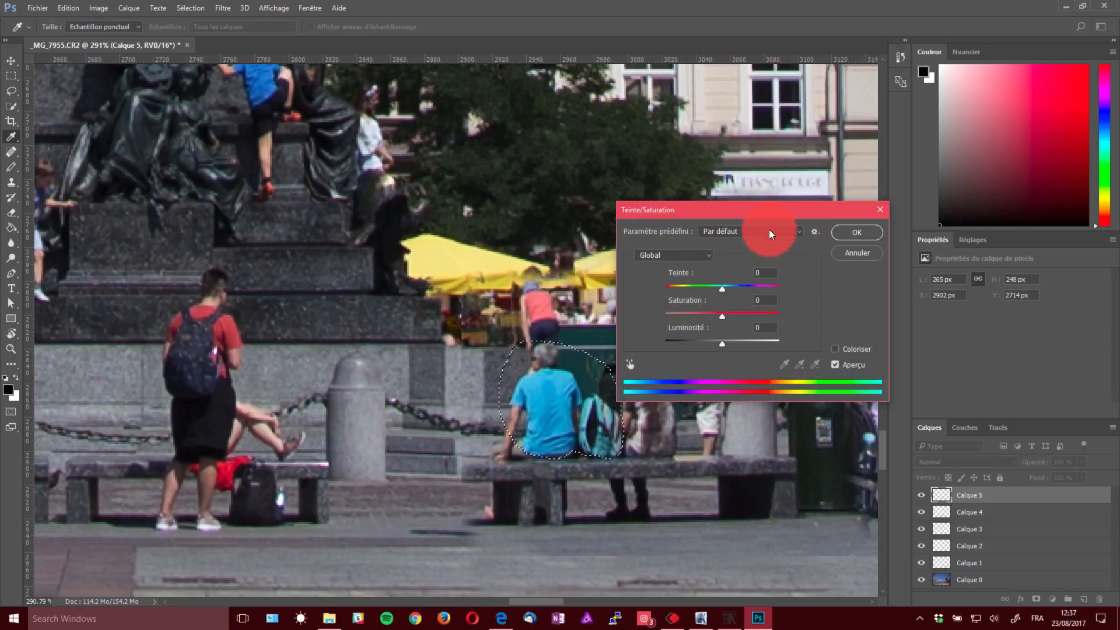
{"action": "left_click_drag", "start_coordinate": [807, 210], "coordinate": [926, 186]}
{"action": "left_click", "coordinate": [724, 351]}
{"action": "left_click", "coordinate": [750, 341]}
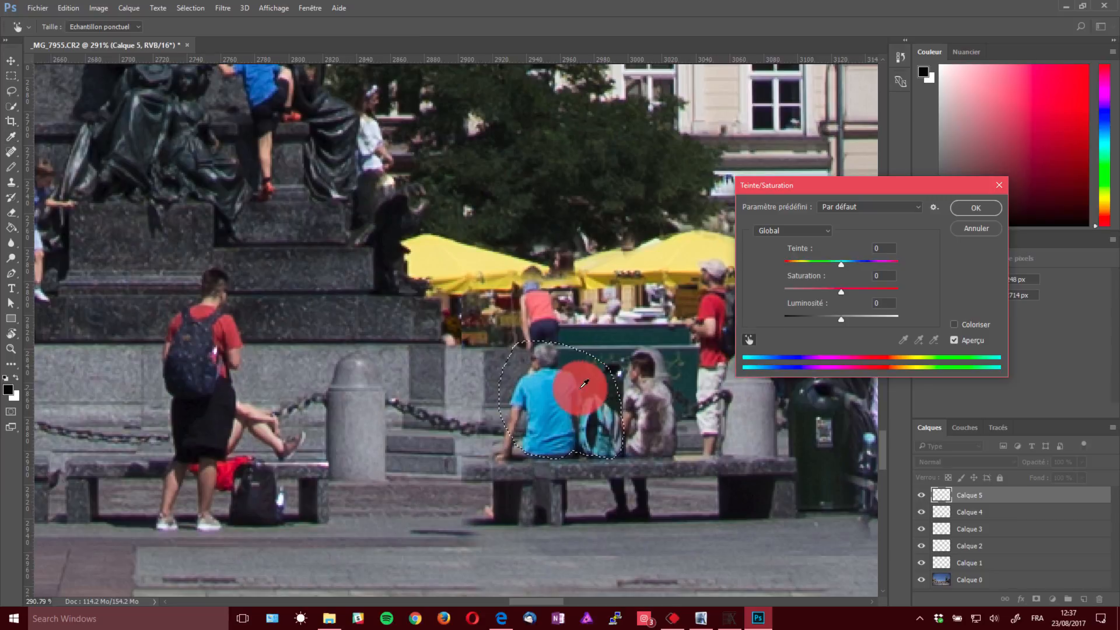
{"action": "mouse_move", "coordinate": [580, 388]}
{"action": "left_mouse_down"}
{"action": "mouse_move", "coordinate": [570, 390]}
{"action": "mouse_move", "coordinate": [612, 387]}
{"action": "mouse_move", "coordinate": [533, 395]}
{"action": "mouse_move", "coordinate": [907, 270]}
{"action": "mouse_move", "coordinate": [584, 380]}
{"action": "mouse_move", "coordinate": [746, 307]}
{"action": "mouse_move", "coordinate": [768, 372]}
{"action": "left_mouse_up"}
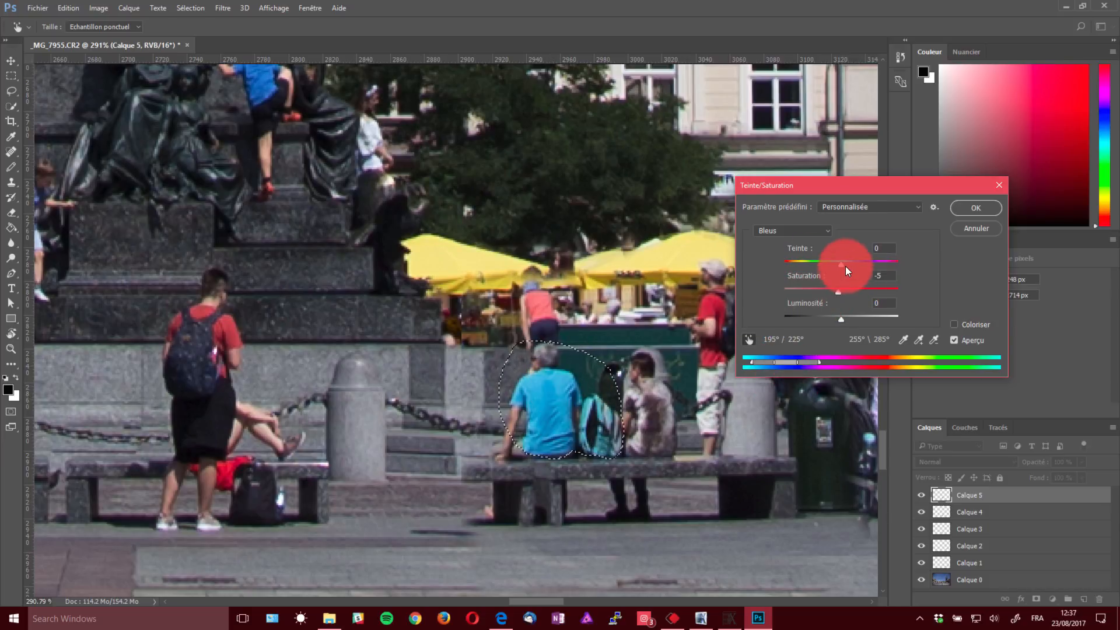
{"action": "mouse_move", "coordinate": [820, 286]}
{"action": "left_mouse_down"}
{"action": "mouse_move", "coordinate": [700, 287]}
{"action": "mouse_move", "coordinate": [855, 275]}
{"action": "left_mouse_up"}
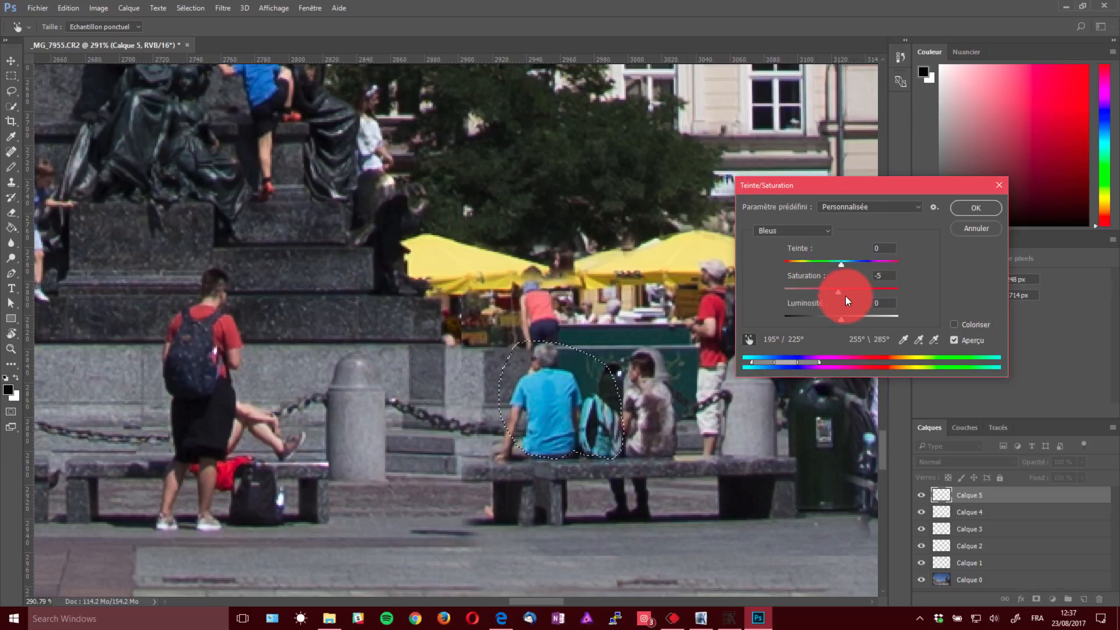
{"action": "type", "text": "0"}
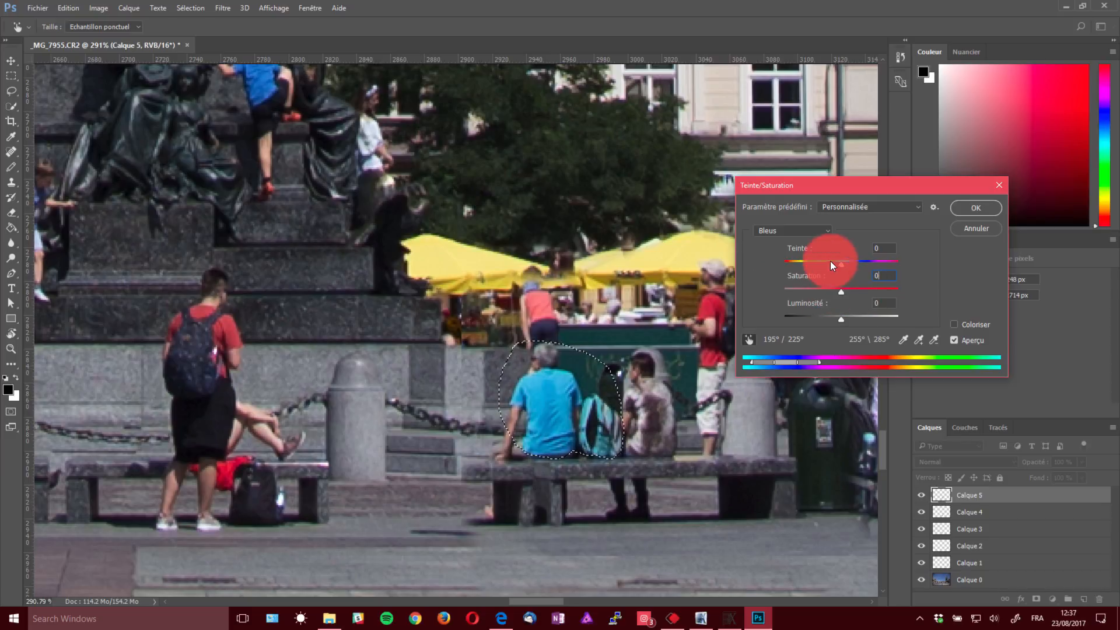
{"action": "left_click_drag", "start_coordinate": [831, 260], "coordinate": [785, 287]}
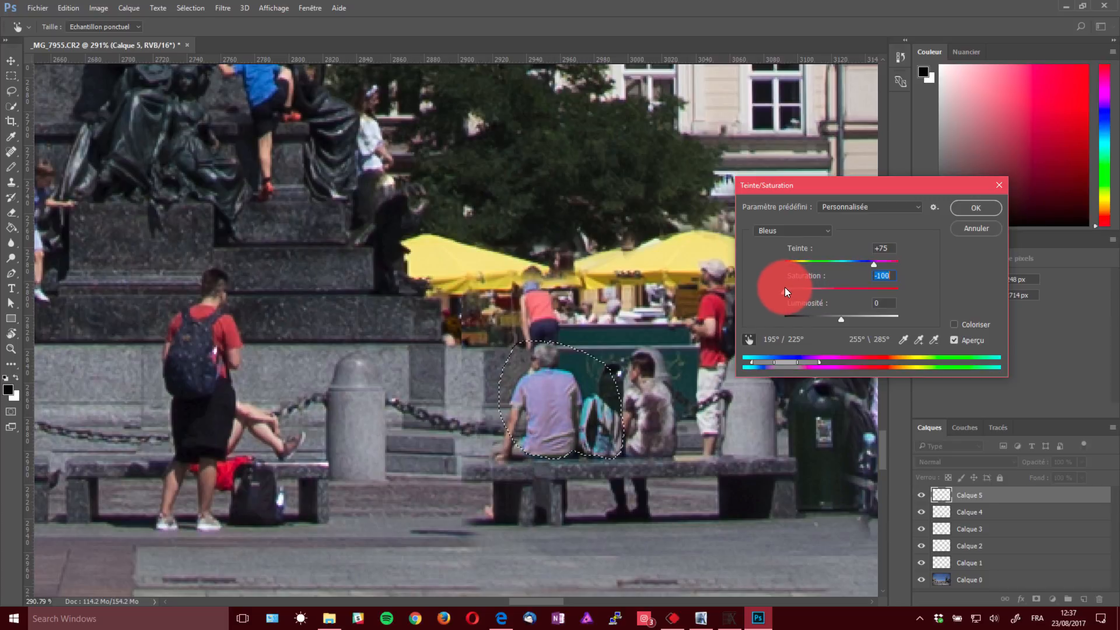
{"action": "left_click", "coordinate": [970, 210]}
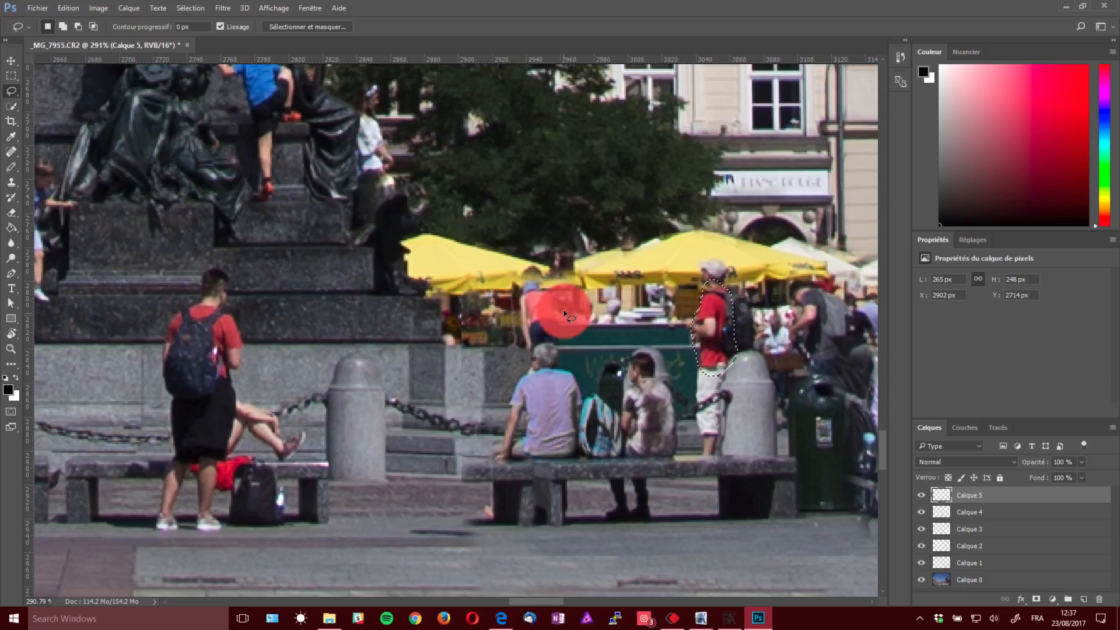
Recolour the duplicated standing man's red shirt within a lasso selection, setting the Reds to hue -115 and saturation -69.
{"action": "left_click_drag", "start_coordinate": [710, 376], "coordinate": [709, 376]}
{"action": "key", "text": "ctrl+u"}
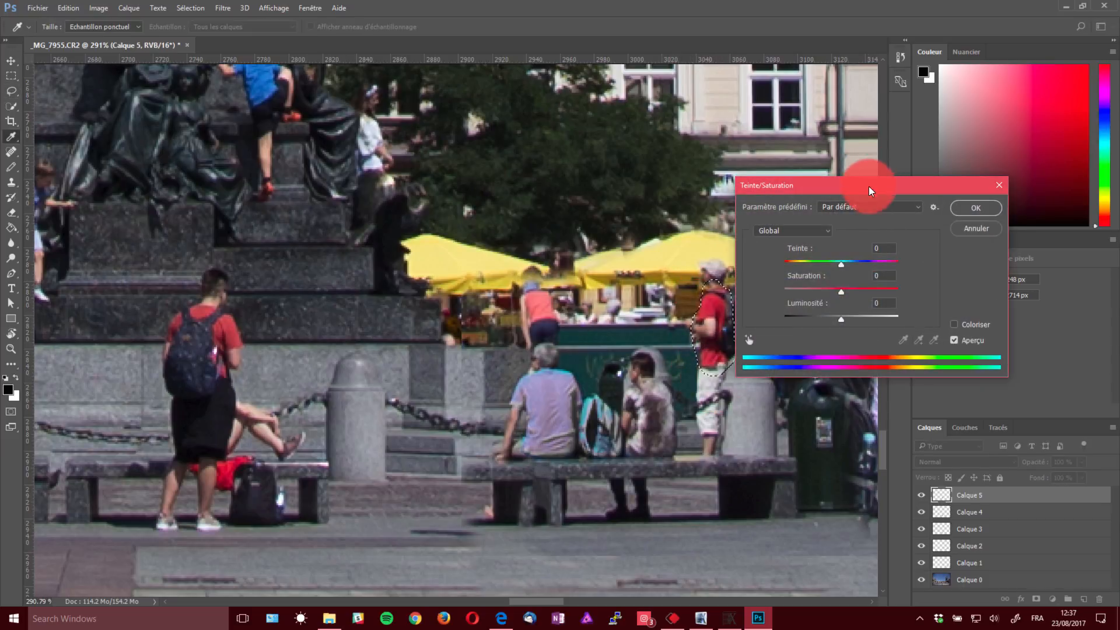
{"action": "left_click_drag", "start_coordinate": [869, 186], "coordinate": [904, 72]}
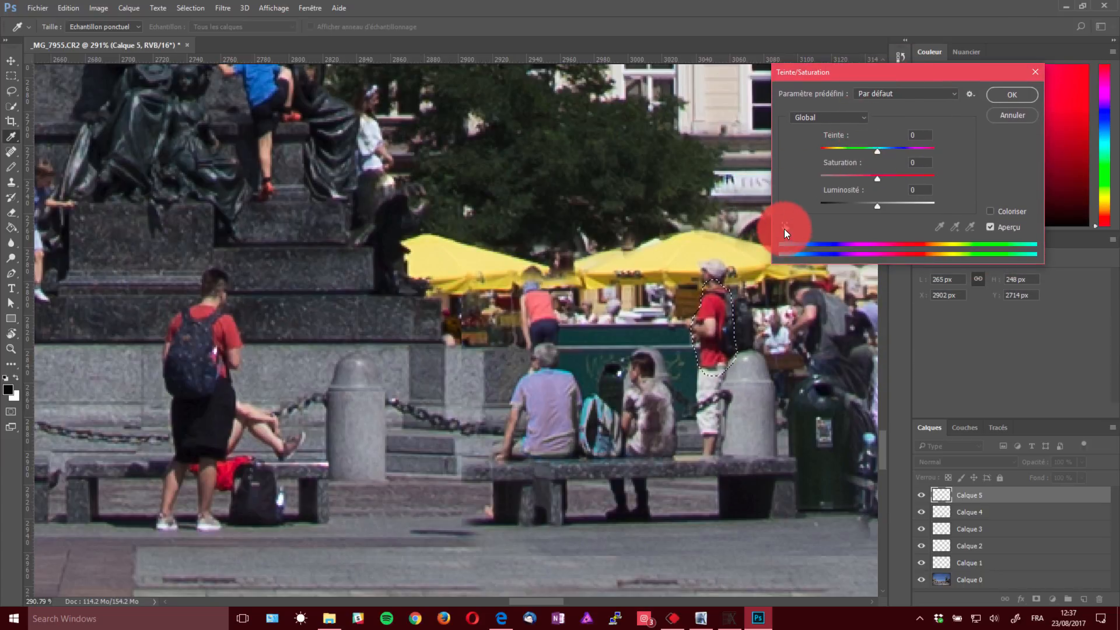
{"action": "left_click", "coordinate": [785, 227]}
{"action": "left_click_drag", "start_coordinate": [708, 307], "coordinate": [716, 310]}
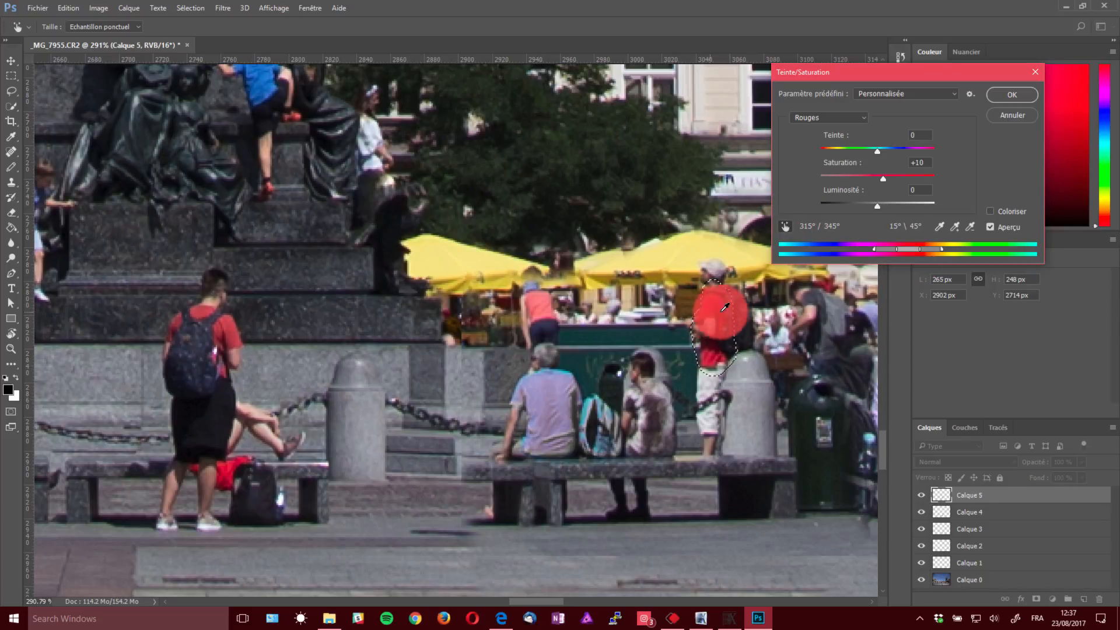
{"action": "left_click_drag", "start_coordinate": [924, 164], "coordinate": [835, 164]}
{"action": "type", "text": "0"}
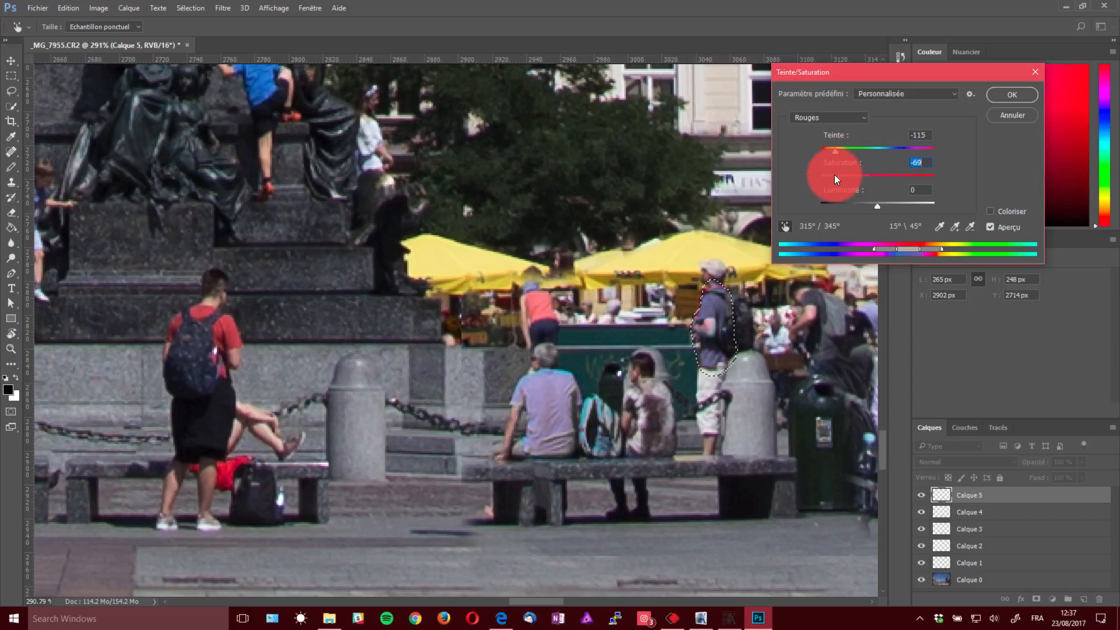
{"action": "left_click", "coordinate": [712, 277]}
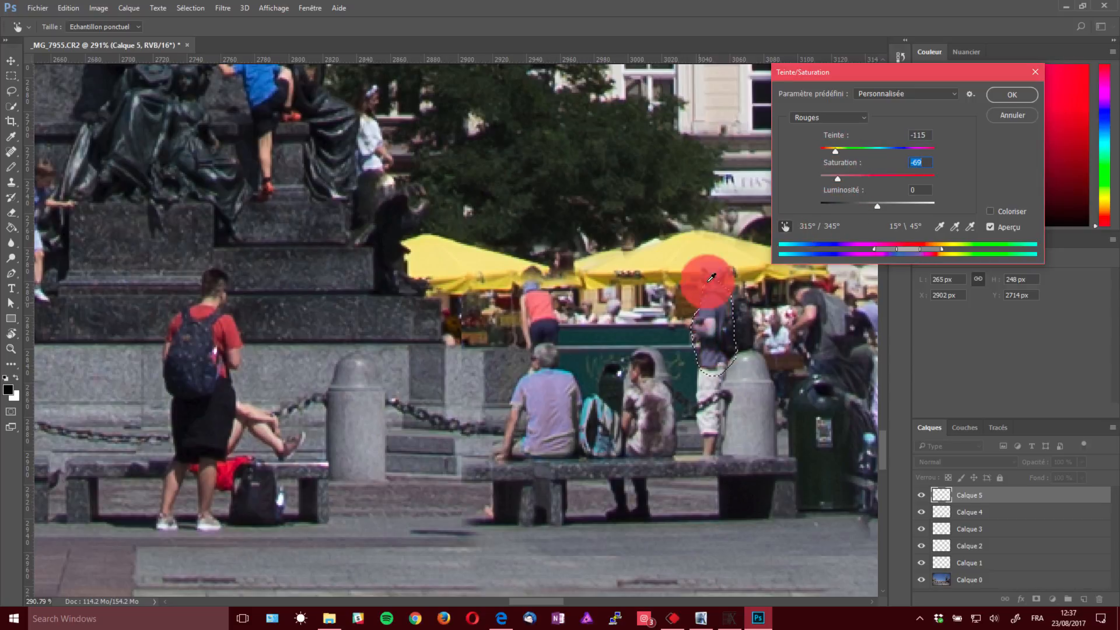
{"action": "left_click", "coordinate": [1013, 95]}
{"action": "key", "text": "ctrl+d"}
Examine the recoloured bench patch in the whole photo and around the monument at 100 %.
{"action": "key", "text": "z"}
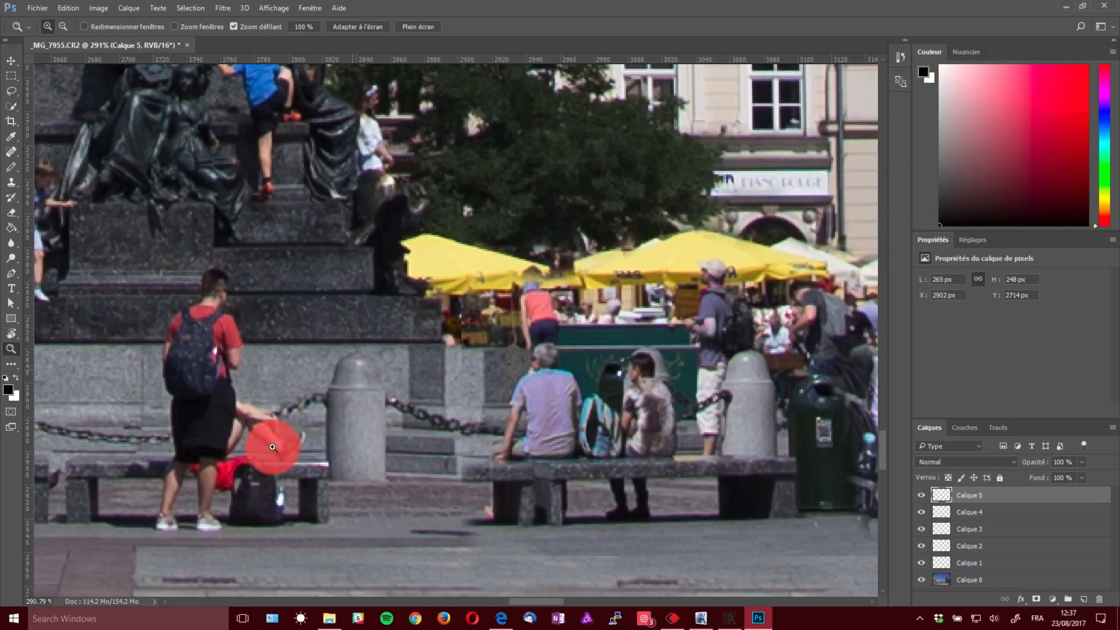
{"action": "left_click", "coordinate": [273, 449], "text": "alt"}
{"action": "left_click", "coordinate": [273, 449], "text": "alt"}
{"action": "left_click", "coordinate": [273, 449], "text": "alt"}
{"action": "left_click", "coordinate": [273, 449], "text": "alt"}
{"action": "left_click", "coordinate": [273, 449], "text": "alt"}
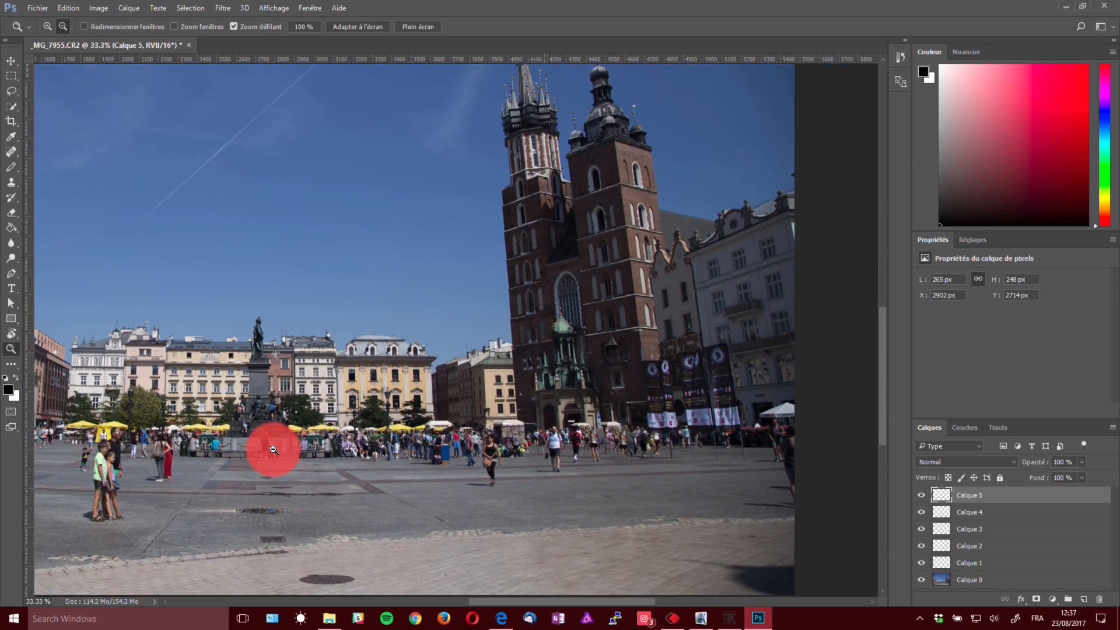
{"action": "left_click", "coordinate": [324, 380], "text": "alt"}
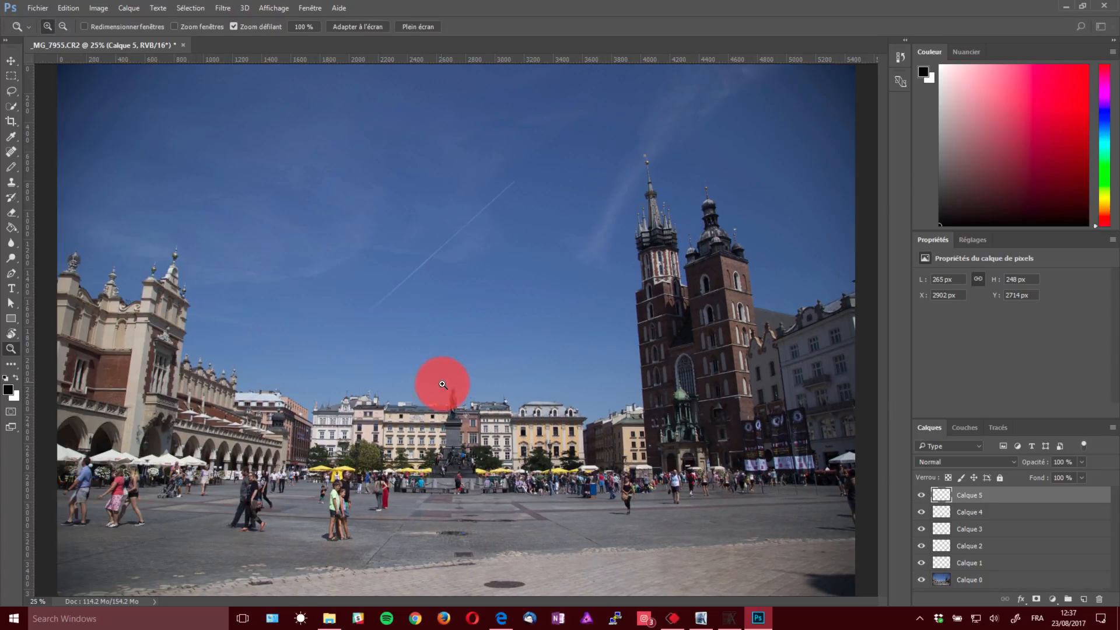
{"action": "left_click", "coordinate": [524, 410], "text": "alt"}
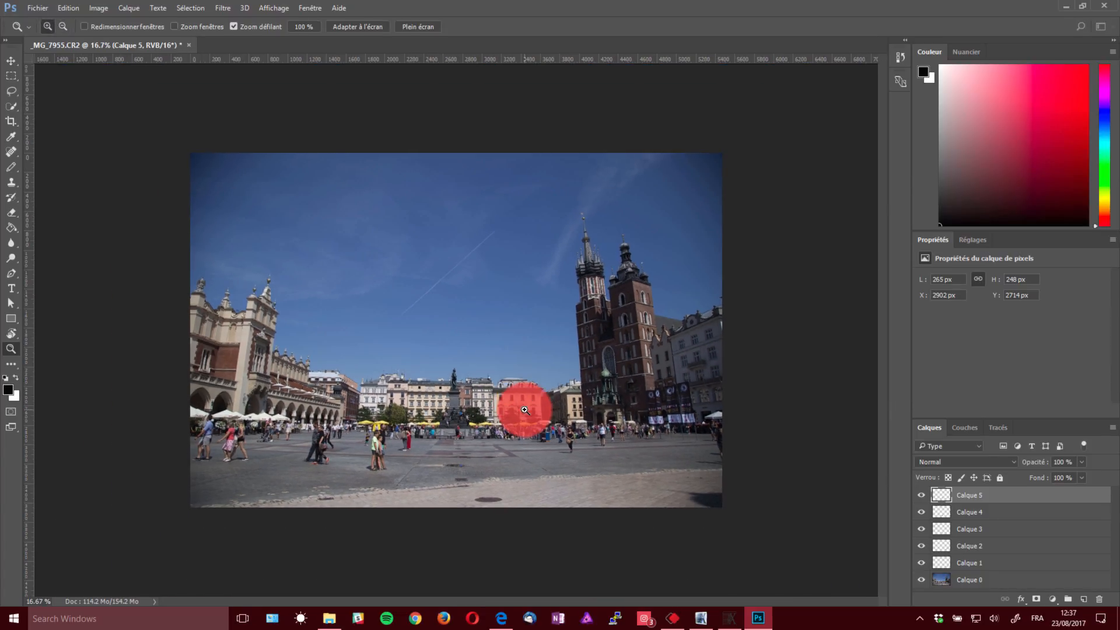
{"action": "double_click", "coordinate": [15, 346]}
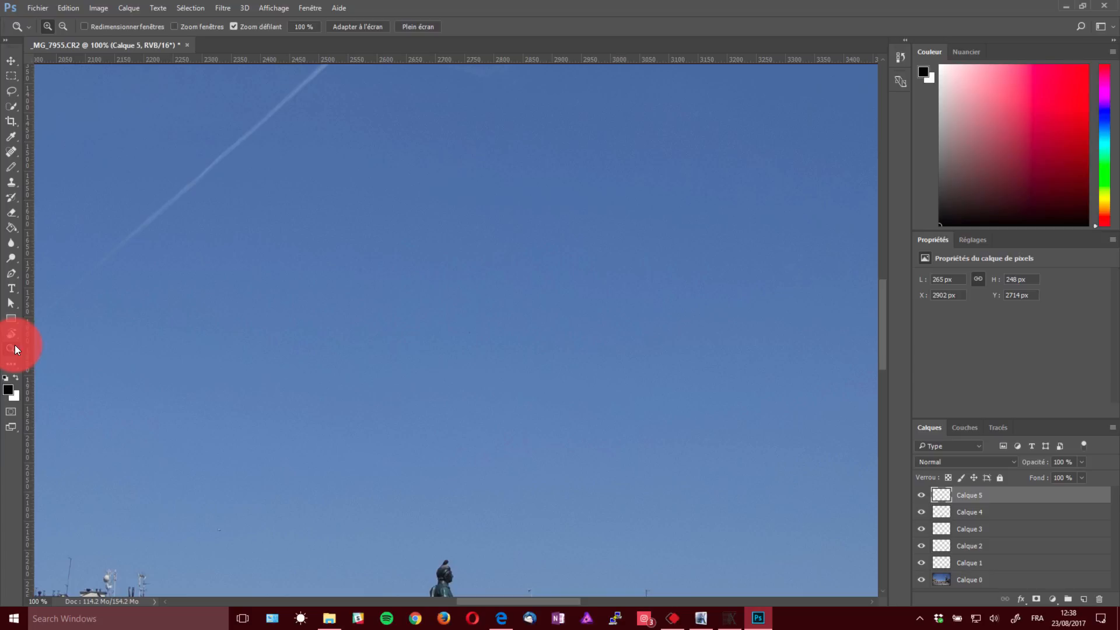
{"action": "scroll", "coordinate": [597, 385], "scroll_direction": "down", "scroll_amount": 5}
{"action": "scroll", "coordinate": [603, 440], "scroll_direction": "down", "scroll_amount": 3}
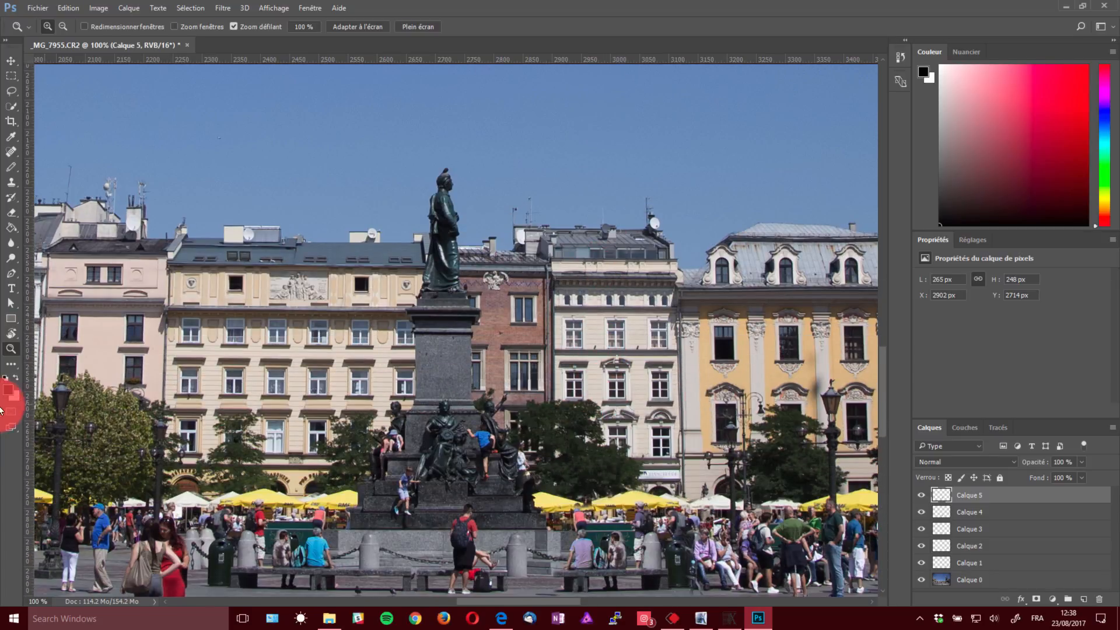
Examine the whole square at reduced size and compare it with and without the retouching layers.
{"action": "key", "text": "ctrl+0"}
{"action": "left_click", "coordinate": [189, 358], "text": "alt"}
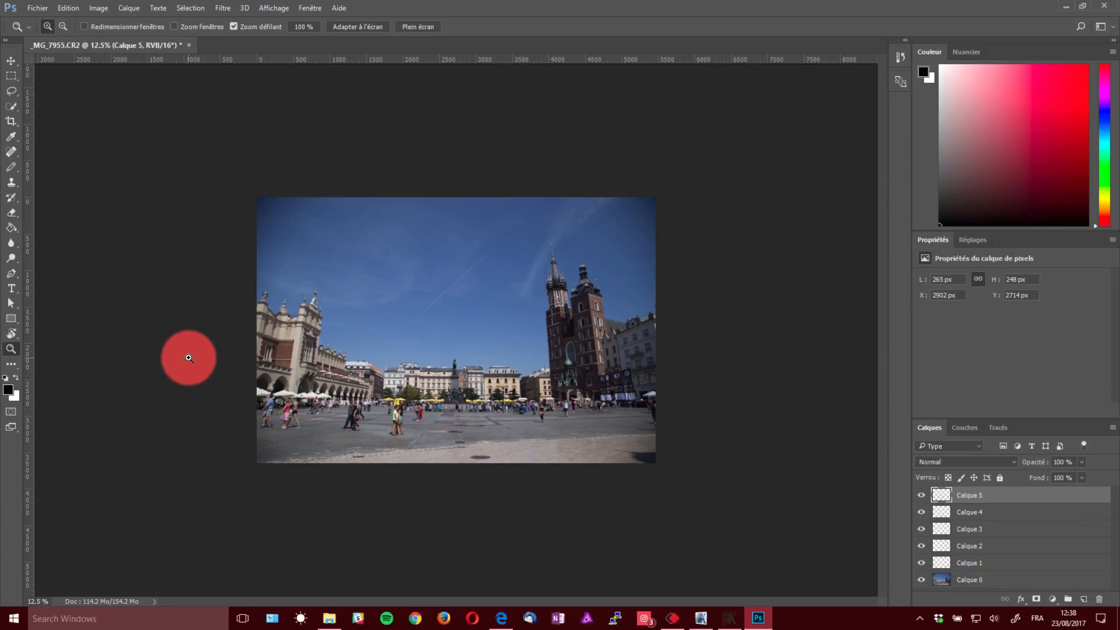
{"action": "left_click", "coordinate": [189, 357], "text": "alt"}
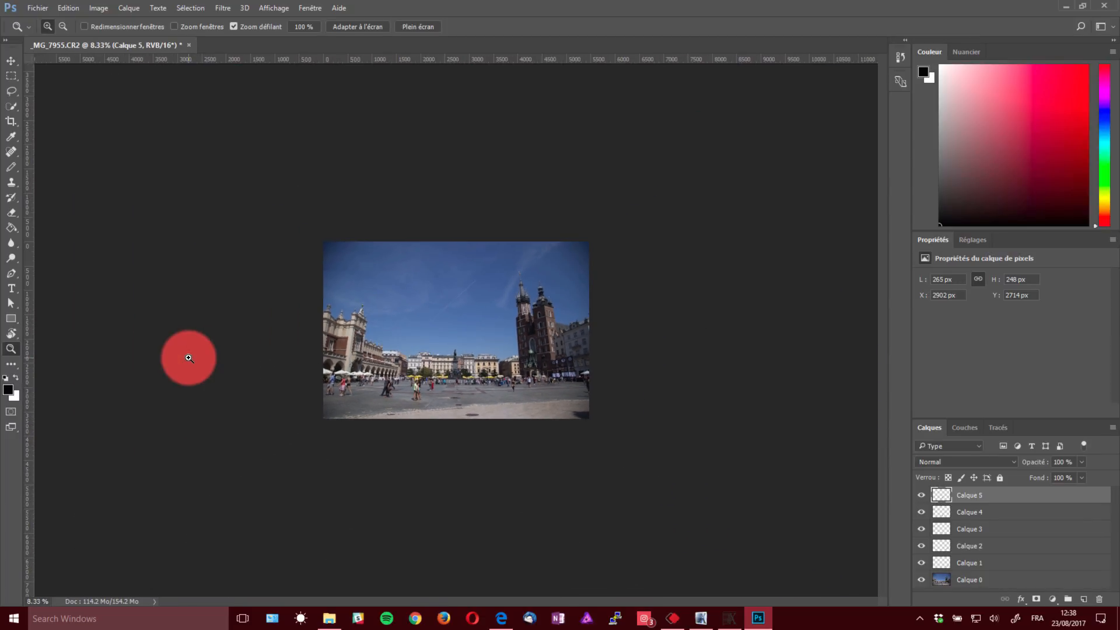
{"action": "left_click", "coordinate": [504, 381]}
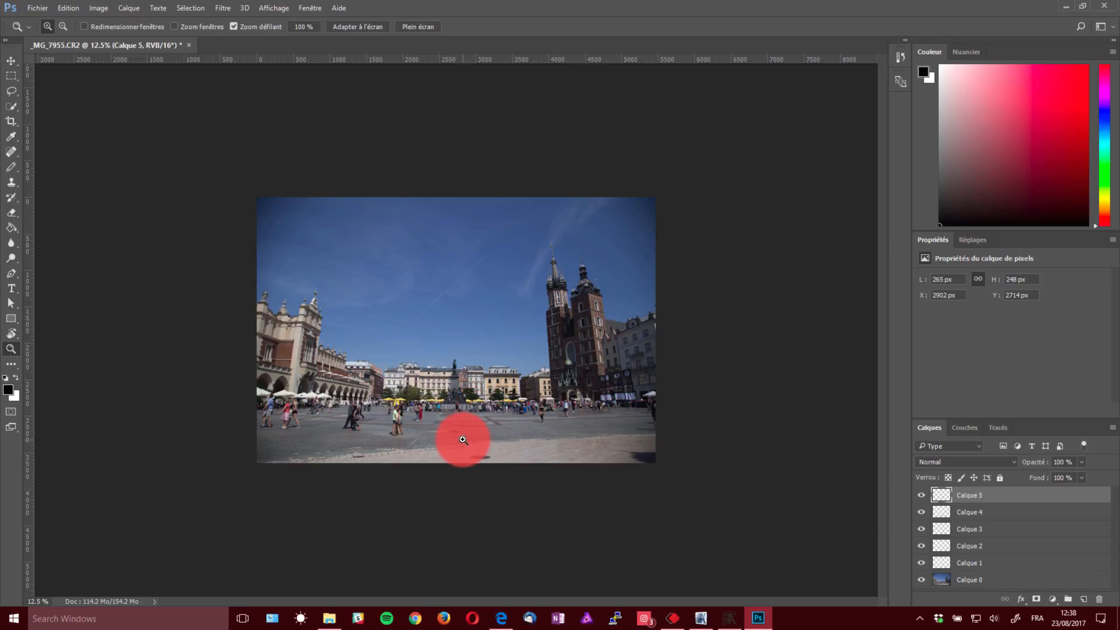
{"action": "left_click", "coordinate": [483, 409]}
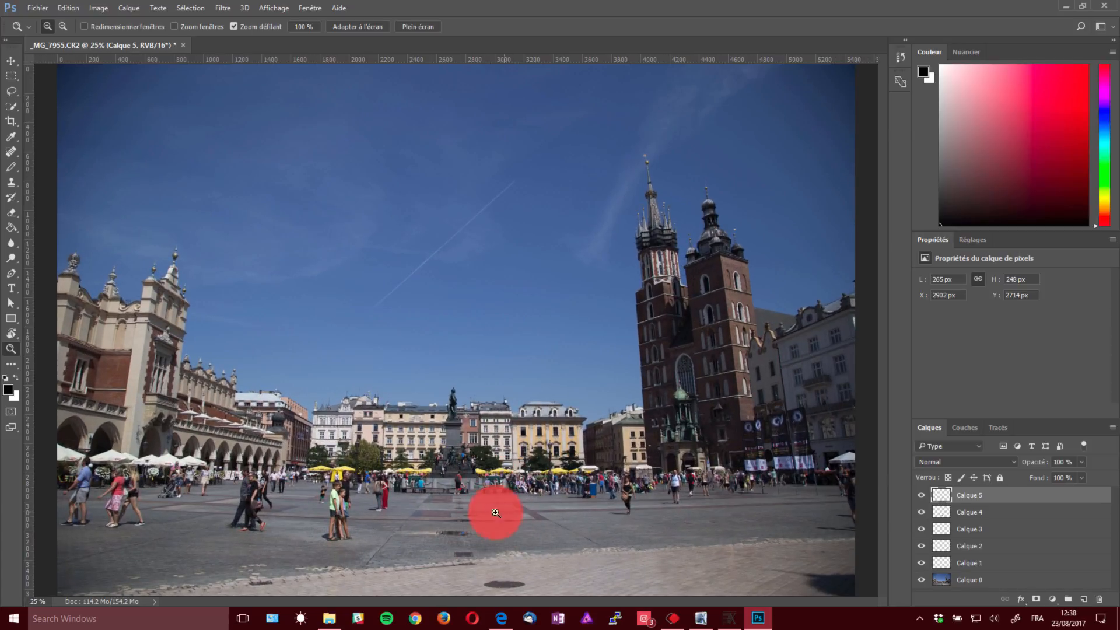
{"action": "left_click_drag", "start_coordinate": [921, 563], "coordinate": [918, 491]}
{"action": "left_click_drag", "start_coordinate": [918, 562], "coordinate": [915, 471]}
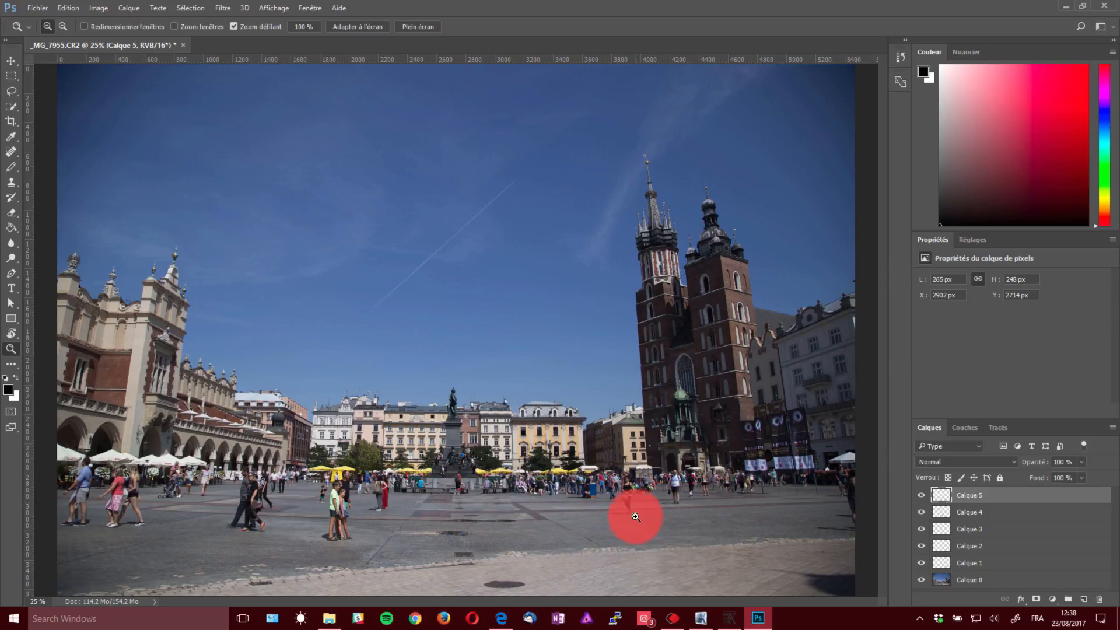
Add a new layer and cover the two people walking in front of the church with red strokes using a 41 px Pencil.
{"action": "left_click", "coordinate": [1083, 599]}
{"action": "key", "text": "b"}
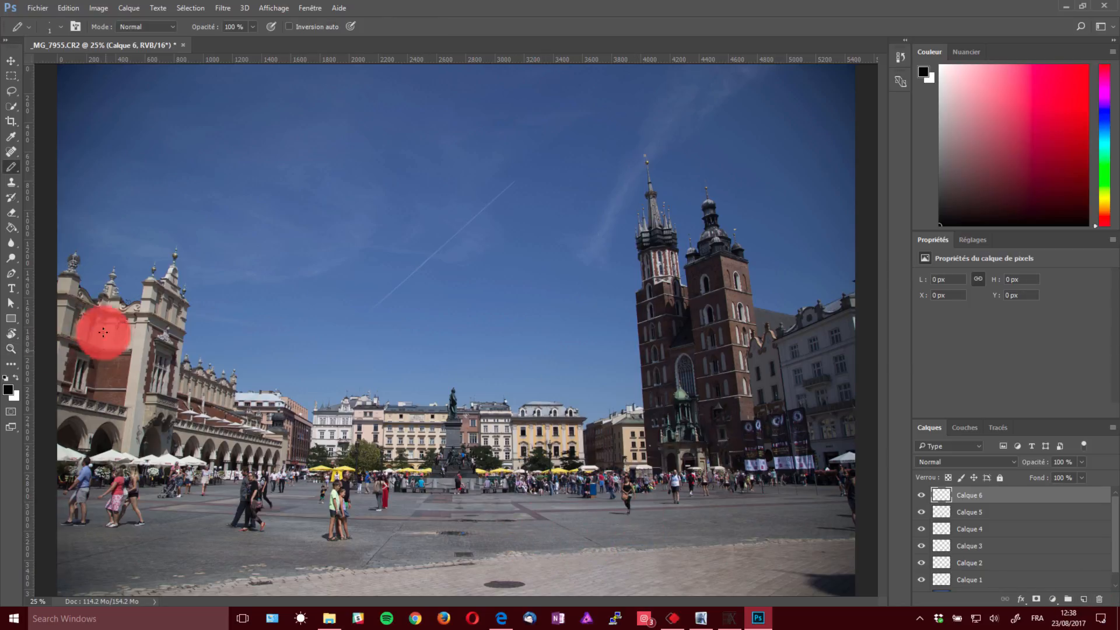
{"action": "left_click", "coordinate": [1087, 70]}
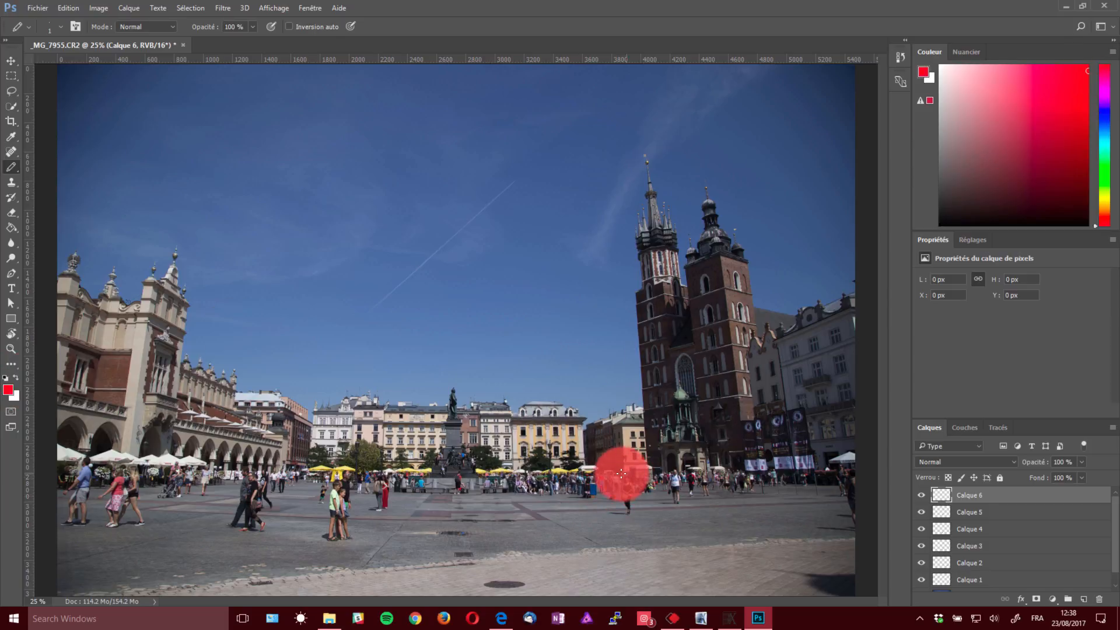
{"action": "mouse_move", "coordinate": [545, 437]}
{"action": "left_mouse_down"}
{"action": "mouse_move", "coordinate": [625, 461]}
{"action": "mouse_move", "coordinate": [614, 467]}
{"action": "mouse_move", "coordinate": [622, 519]}
{"action": "mouse_move", "coordinate": [625, 478]}
{"action": "mouse_move", "coordinate": [625, 492]}
{"action": "left_mouse_up"}
{"action": "key", "text": "ctrl+z"}
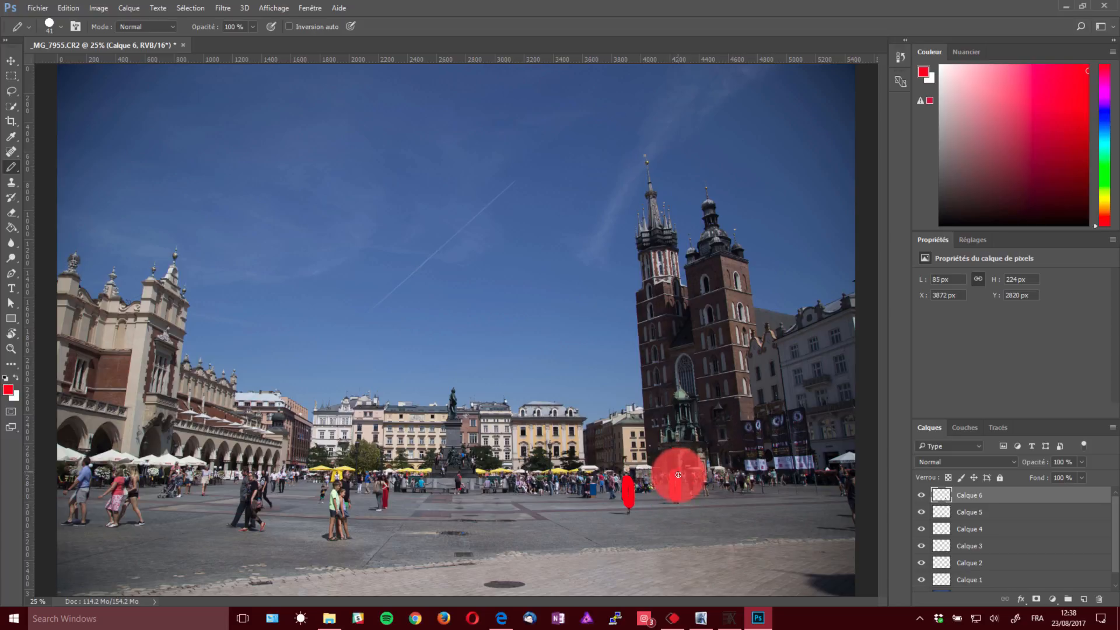
{"action": "left_click_drag", "start_coordinate": [674, 469], "coordinate": [674, 498]}
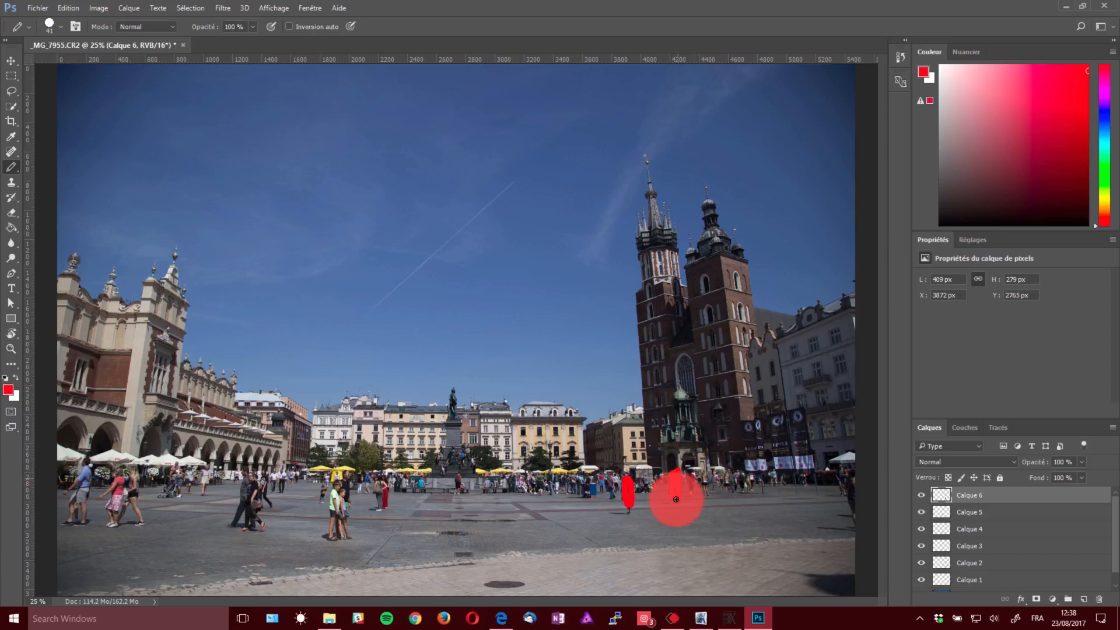
Cover the dark-clothed walkers and the standing pair on the left half of the square with red strokes, trying an ellipse around both groups.
{"action": "mouse_move", "coordinate": [245, 510]}
{"action": "left_mouse_down"}
{"action": "mouse_move", "coordinate": [243, 463]}
{"action": "mouse_move", "coordinate": [240, 519]}
{"action": "mouse_move", "coordinate": [255, 473]}
{"action": "mouse_move", "coordinate": [251, 530]}
{"action": "mouse_move", "coordinate": [244, 522]}
{"action": "left_mouse_up"}
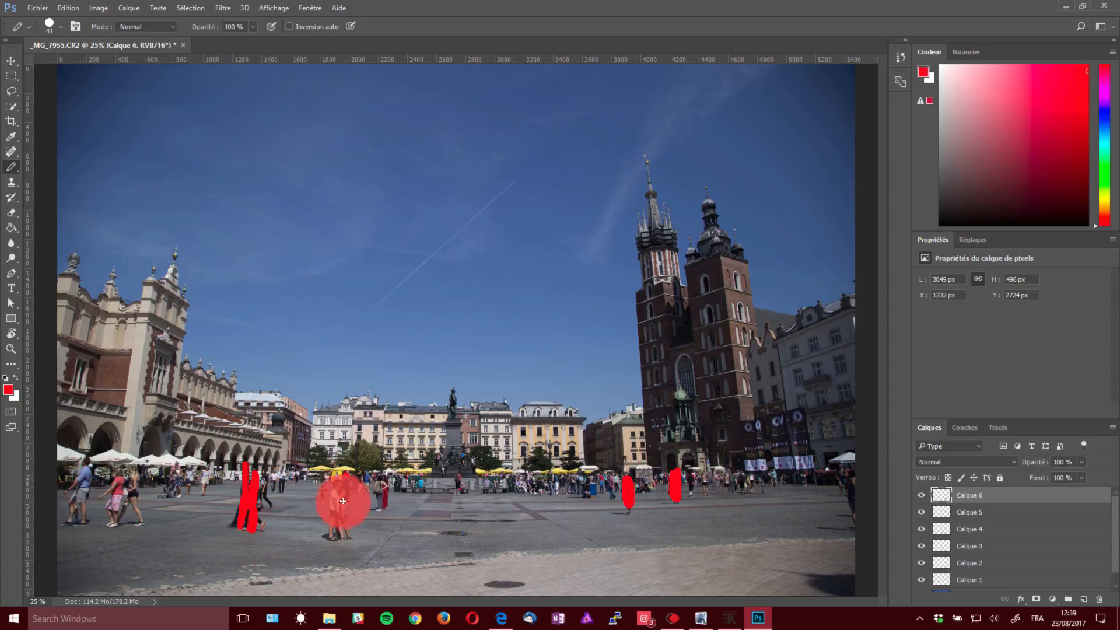
{"action": "mouse_move", "coordinate": [343, 511]}
{"action": "left_mouse_down"}
{"action": "mouse_move", "coordinate": [357, 475]}
{"action": "mouse_move", "coordinate": [341, 472]}
{"action": "mouse_move", "coordinate": [341, 502]}
{"action": "left_mouse_up"}
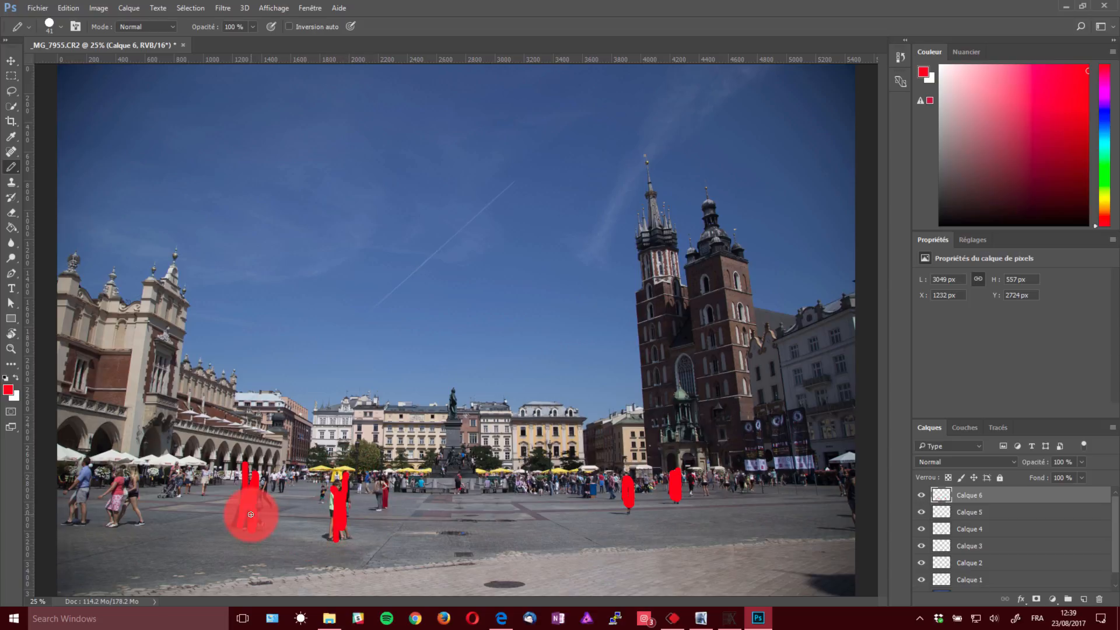
{"action": "mouse_move", "coordinate": [209, 500]}
{"action": "left_mouse_down"}
{"action": "mouse_move", "coordinate": [409, 539]}
{"action": "mouse_move", "coordinate": [266, 505]}
{"action": "left_mouse_up"}
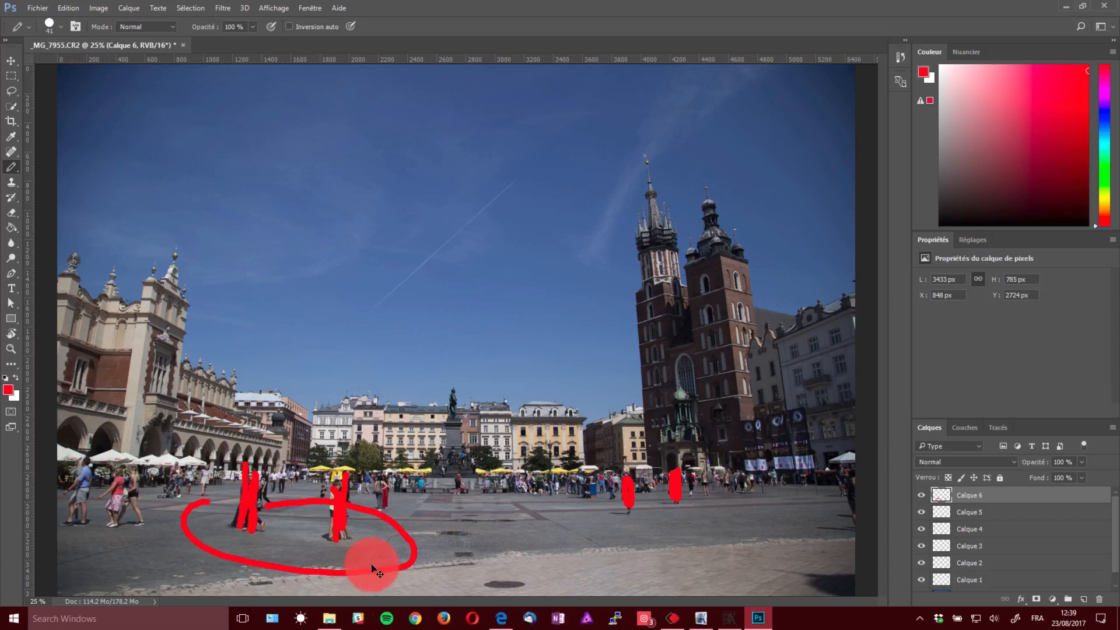
{"action": "key", "text": "ctrl+z"}
Mark in red the people at the far left, near the parasols, beside the walkers and in red behind the standing pair.
{"action": "left_click_drag", "start_coordinate": [85, 460], "coordinate": [84, 525]}
{"action": "mouse_move", "coordinate": [122, 469]}
{"action": "left_mouse_down"}
{"action": "mouse_move", "coordinate": [119, 494]}
{"action": "mouse_move", "coordinate": [121, 468]}
{"action": "mouse_move", "coordinate": [137, 483]}
{"action": "mouse_move", "coordinate": [136, 523]}
{"action": "left_mouse_up"}
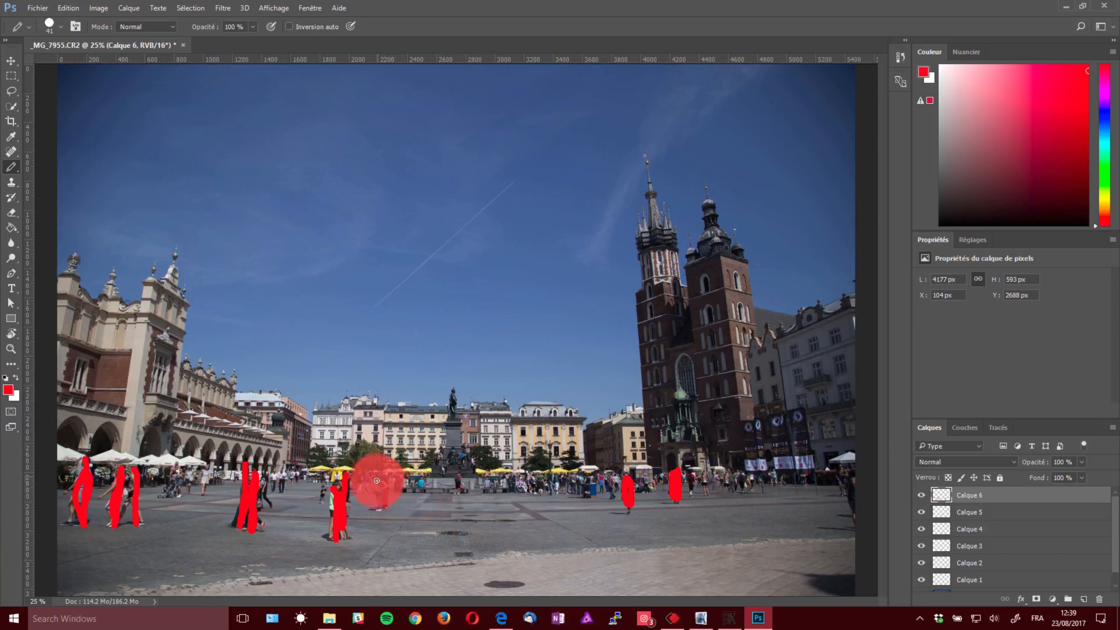
{"action": "left_click_drag", "start_coordinate": [378, 480], "coordinate": [382, 506]}
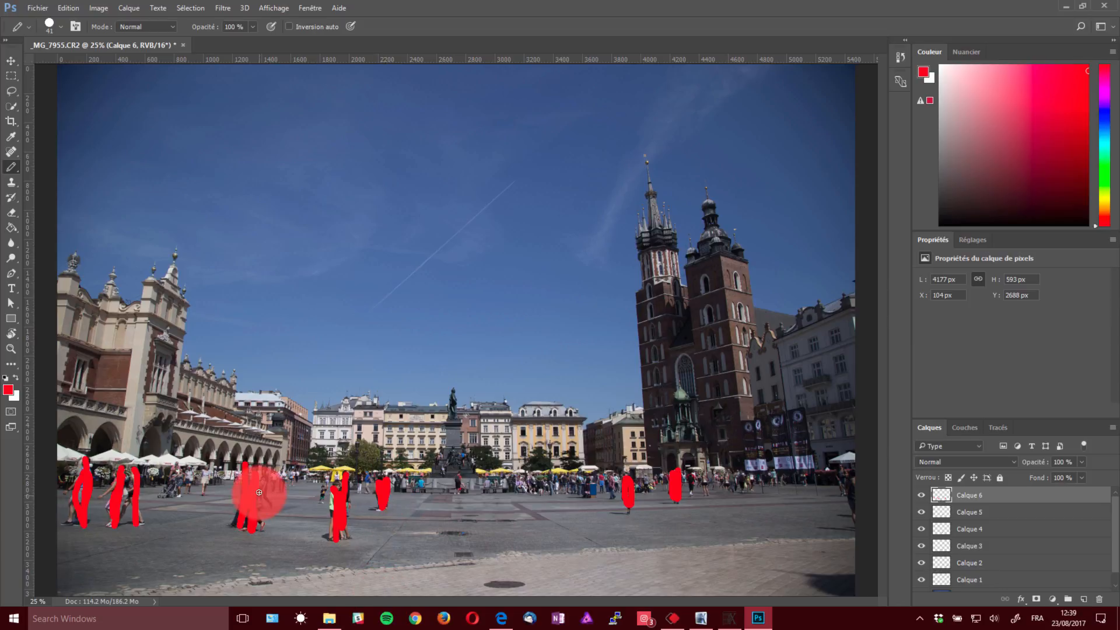
{"action": "left_click_drag", "start_coordinate": [264, 471], "coordinate": [264, 492]}
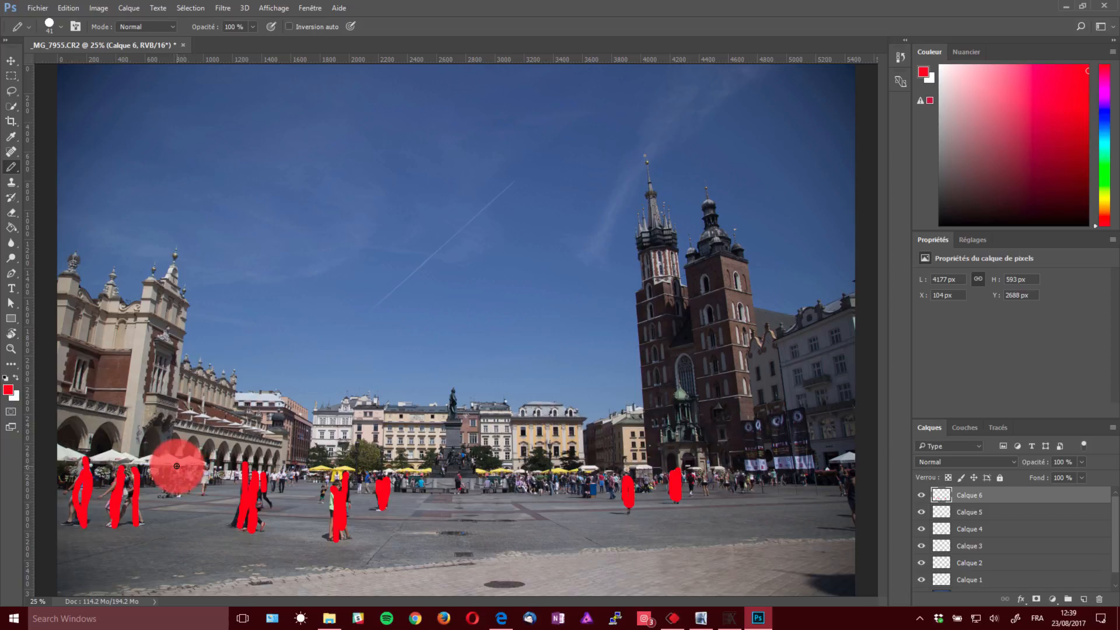
{"action": "left_click_drag", "start_coordinate": [176, 467], "coordinate": [173, 507]}
{"action": "mouse_move", "coordinate": [189, 467]}
{"action": "left_mouse_down"}
{"action": "mouse_move", "coordinate": [185, 490]}
{"action": "mouse_move", "coordinate": [206, 486]}
{"action": "left_mouse_up"}
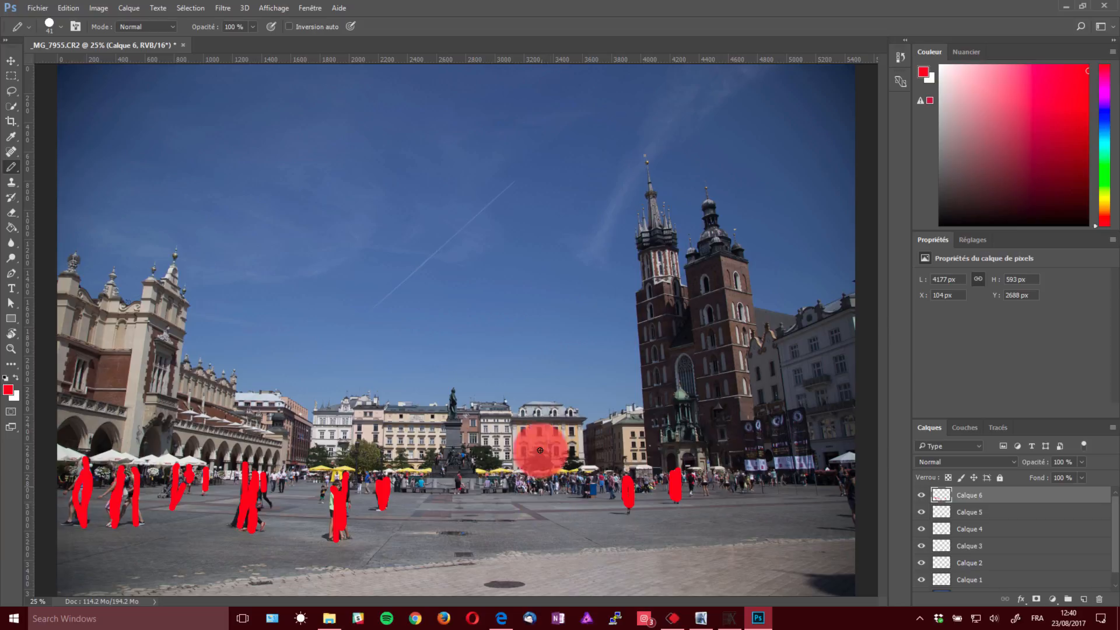
{"action": "left_click_drag", "start_coordinate": [508, 470], "coordinate": [491, 488]}
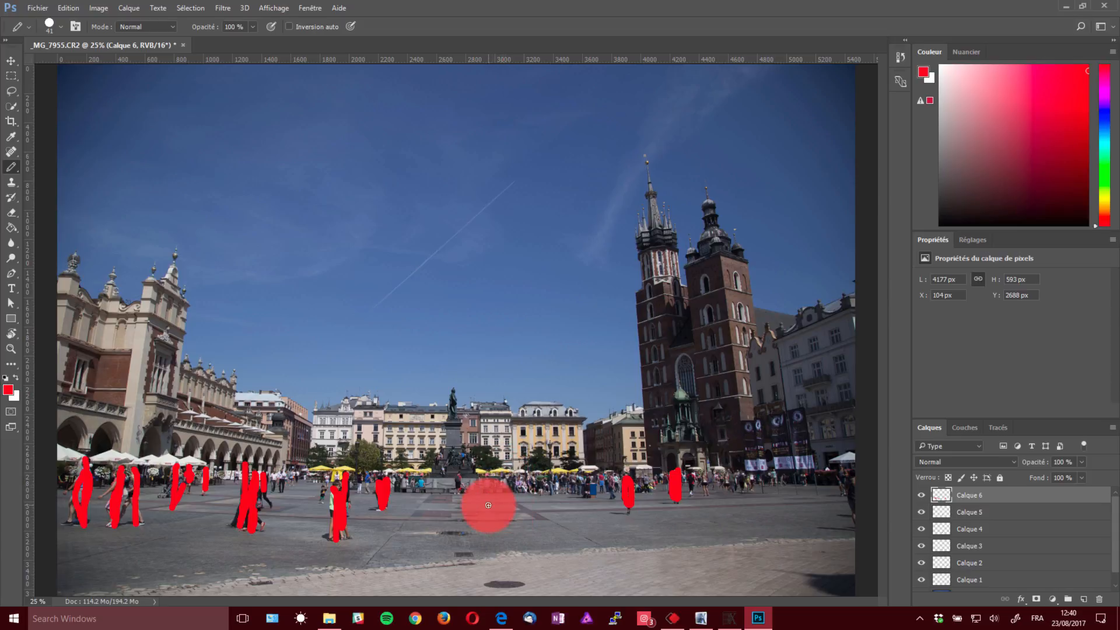
Try horizontal guides across the reduced photo and move one down to the foreground just above the pale paving.
{"action": "key", "text": "z"}
{"action": "left_click", "coordinate": [492, 442], "text": "alt"}
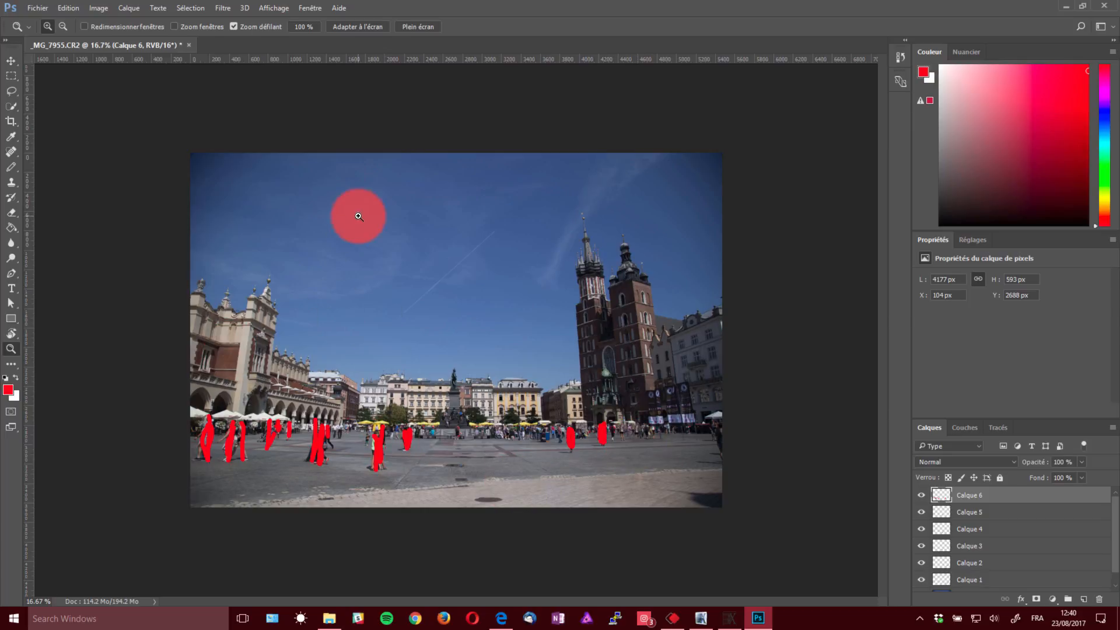
{"action": "left_click_drag", "start_coordinate": [430, 60], "coordinate": [484, 273]}
{"action": "left_click_drag", "start_coordinate": [456, 330], "coordinate": [504, 356]}
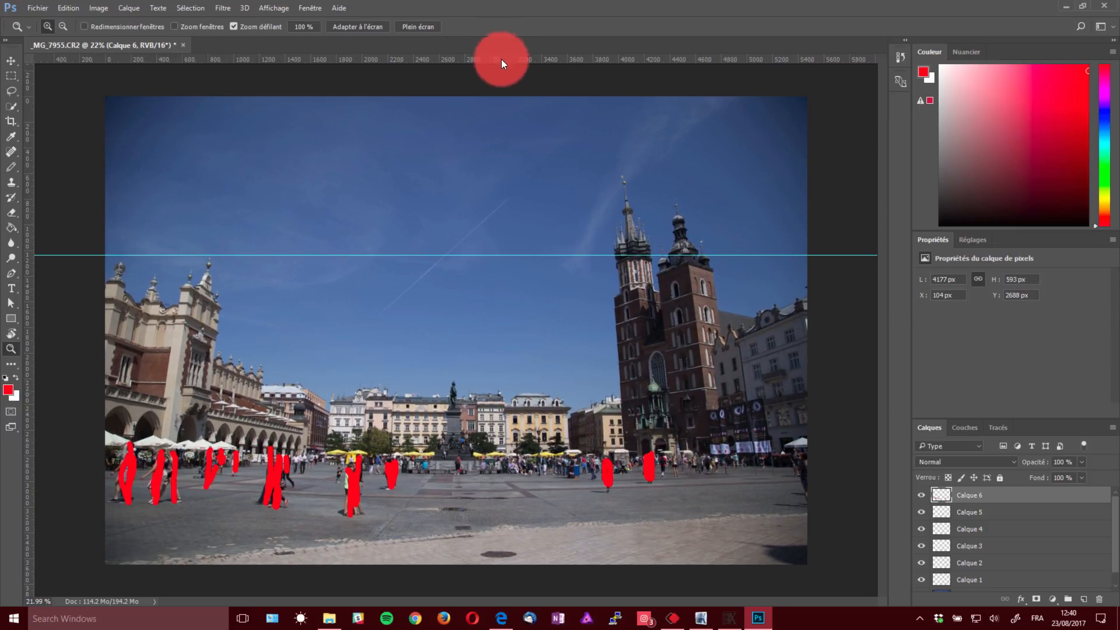
{"action": "left_click_drag", "start_coordinate": [502, 60], "coordinate": [516, 493]}
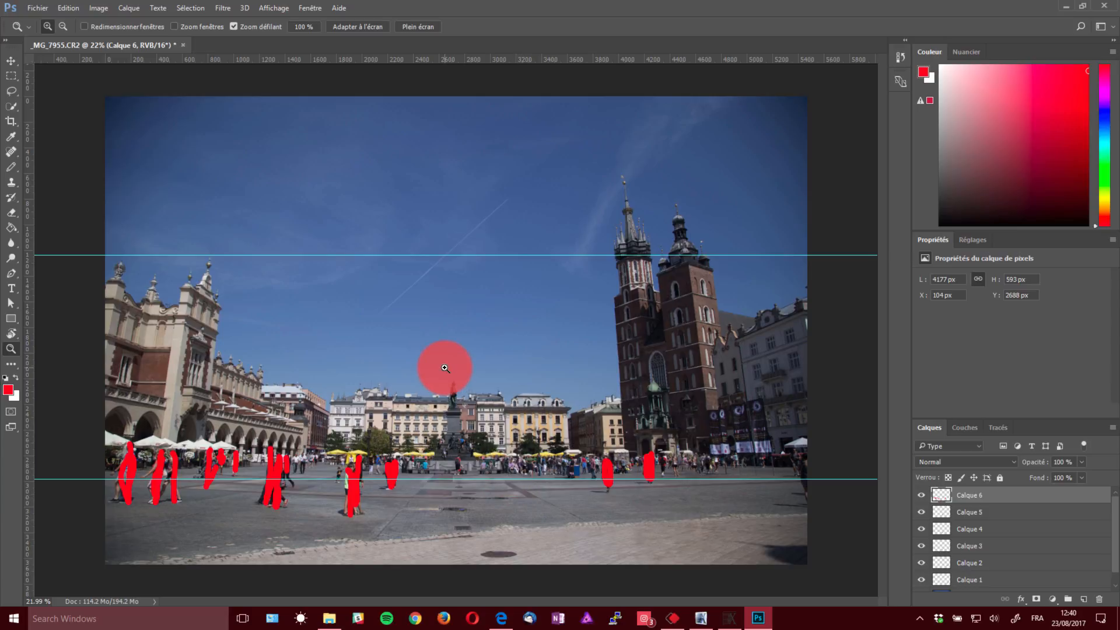
{"action": "key", "text": "ctrl+z"}
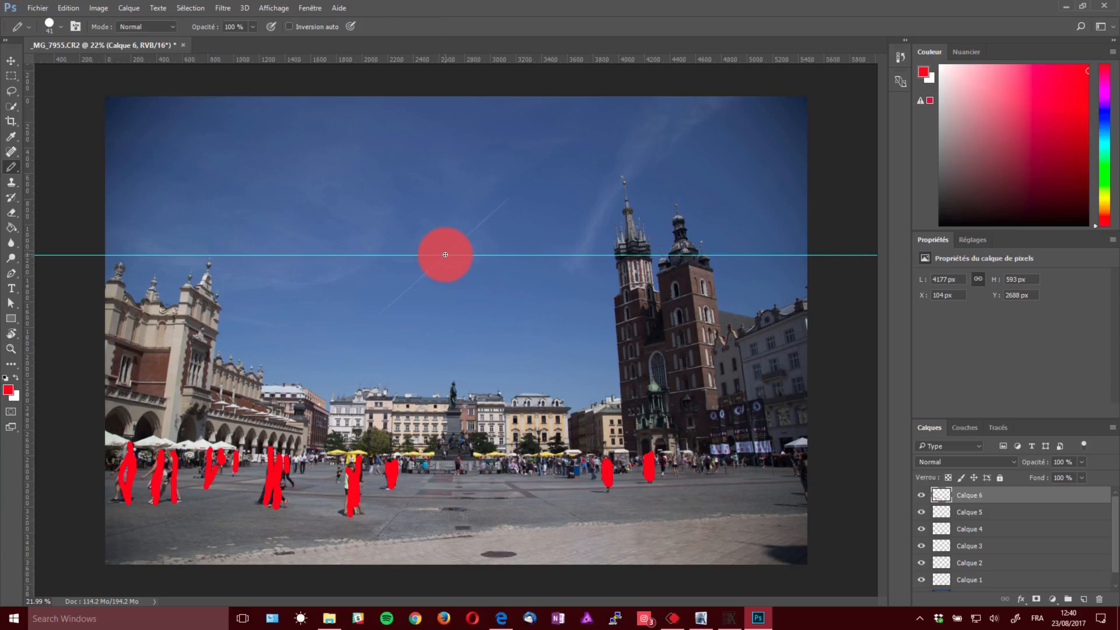
{"action": "key", "text": "v"}
{"action": "mouse_move", "coordinate": [443, 255]}
{"action": "left_mouse_down"}
{"action": "mouse_move", "coordinate": [478, 60]}
{"action": "mouse_move", "coordinate": [509, 535]}
{"action": "mouse_move", "coordinate": [497, 523]}
{"action": "left_mouse_up"}
{"action": "key", "text": "b"}
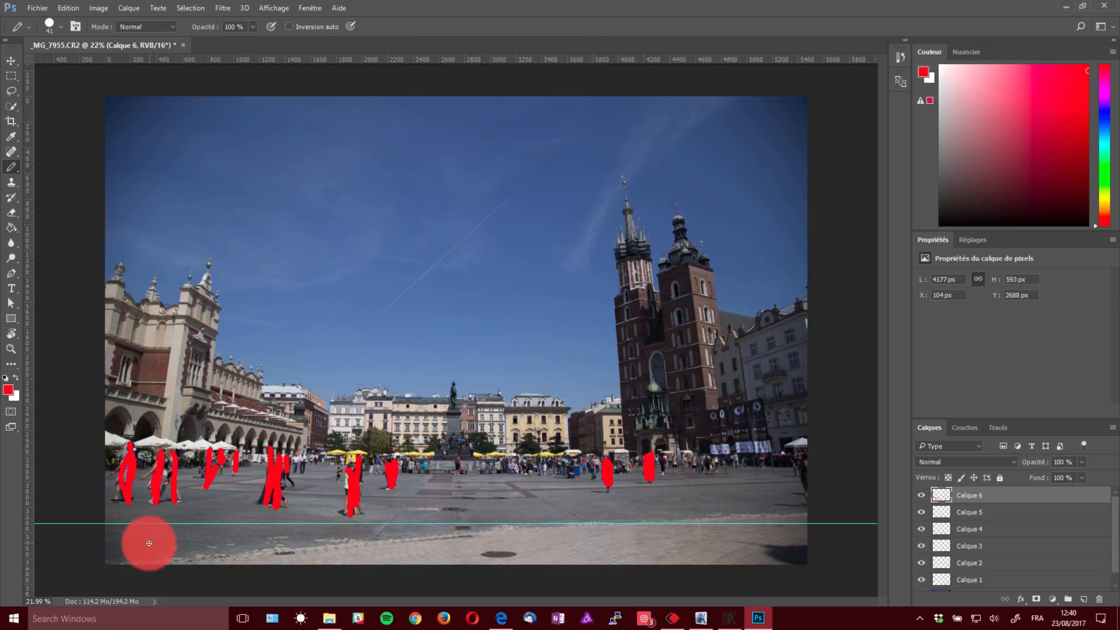
Scribble red lines across the foreground strip below the guide and draw red loops around the church, monument and arcaded hall.
{"action": "mouse_move", "coordinate": [148, 540]}
{"action": "left_mouse_down"}
{"action": "mouse_move", "coordinate": [443, 567]}
{"action": "mouse_move", "coordinate": [795, 553]}
{"action": "mouse_move", "coordinate": [589, 539]}
{"action": "mouse_move", "coordinate": [454, 554]}
{"action": "mouse_move", "coordinate": [269, 536]}
{"action": "mouse_move", "coordinate": [71, 549]}
{"action": "left_mouse_up"}
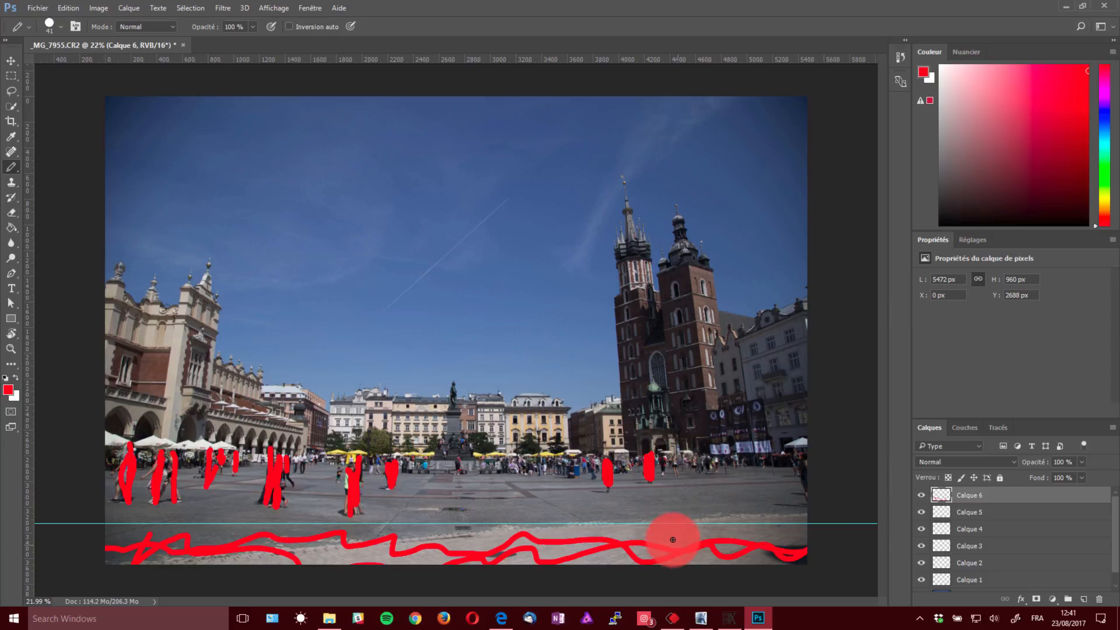
{"action": "mouse_move", "coordinate": [703, 217]}
{"action": "left_mouse_down"}
{"action": "mouse_move", "coordinate": [532, 335]}
{"action": "mouse_move", "coordinate": [707, 328]}
{"action": "left_mouse_up"}
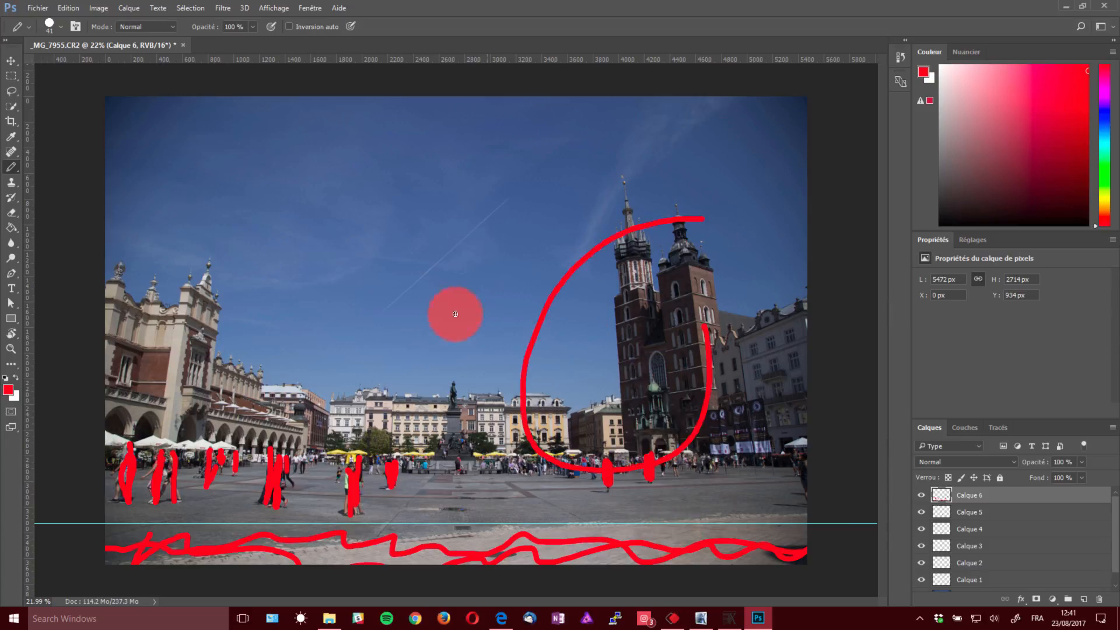
{"action": "left_click_drag", "start_coordinate": [449, 350], "coordinate": [484, 452]}
{"action": "left_click_drag", "start_coordinate": [505, 408], "coordinate": [485, 452]}
{"action": "left_click_drag", "start_coordinate": [309, 368], "coordinate": [203, 320]}
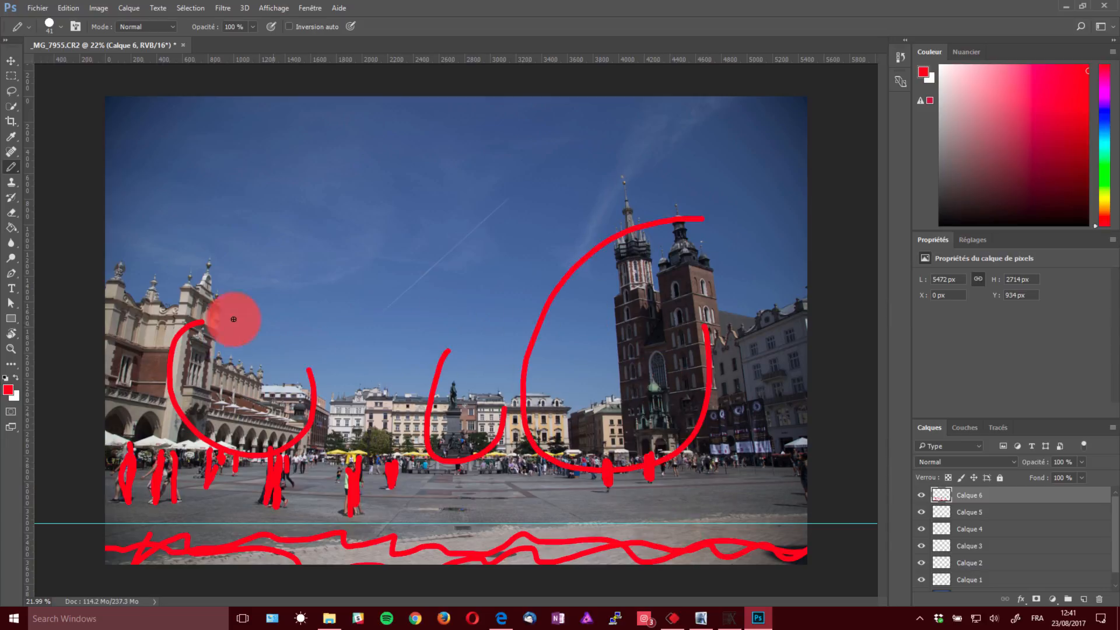
Place another horizontal guide across the upper sky and try a red zigzag above it.
{"action": "left_click_drag", "start_coordinate": [526, 59], "coordinate": [542, 140]}
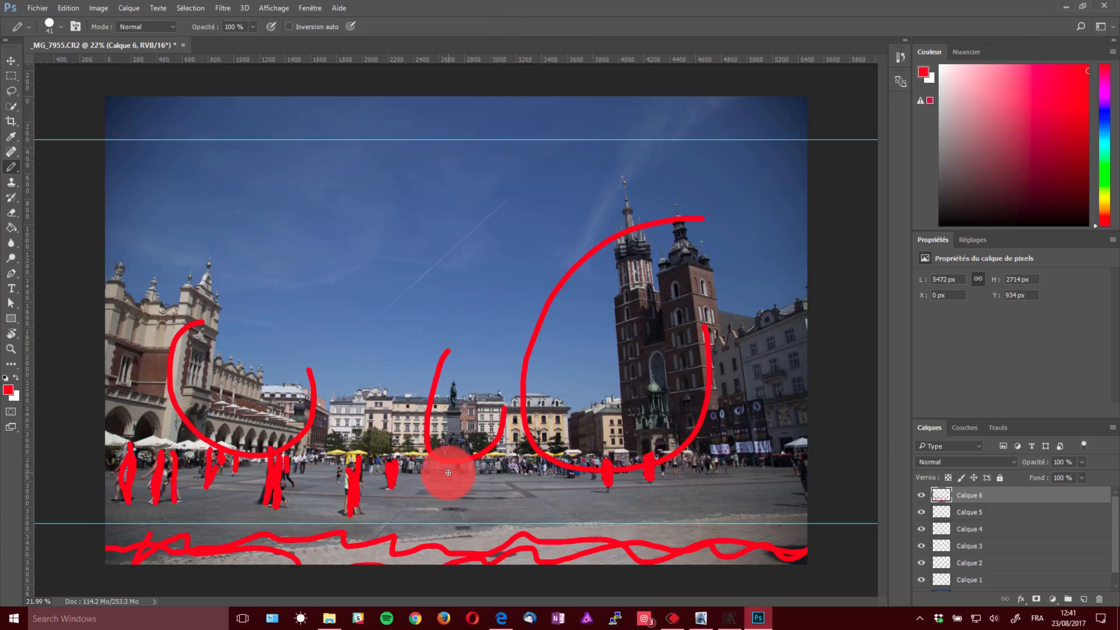
{"action": "mouse_move", "coordinate": [112, 140]}
{"action": "left_mouse_down"}
{"action": "mouse_move", "coordinate": [305, 105]}
{"action": "mouse_move", "coordinate": [505, 118]}
{"action": "left_mouse_up"}
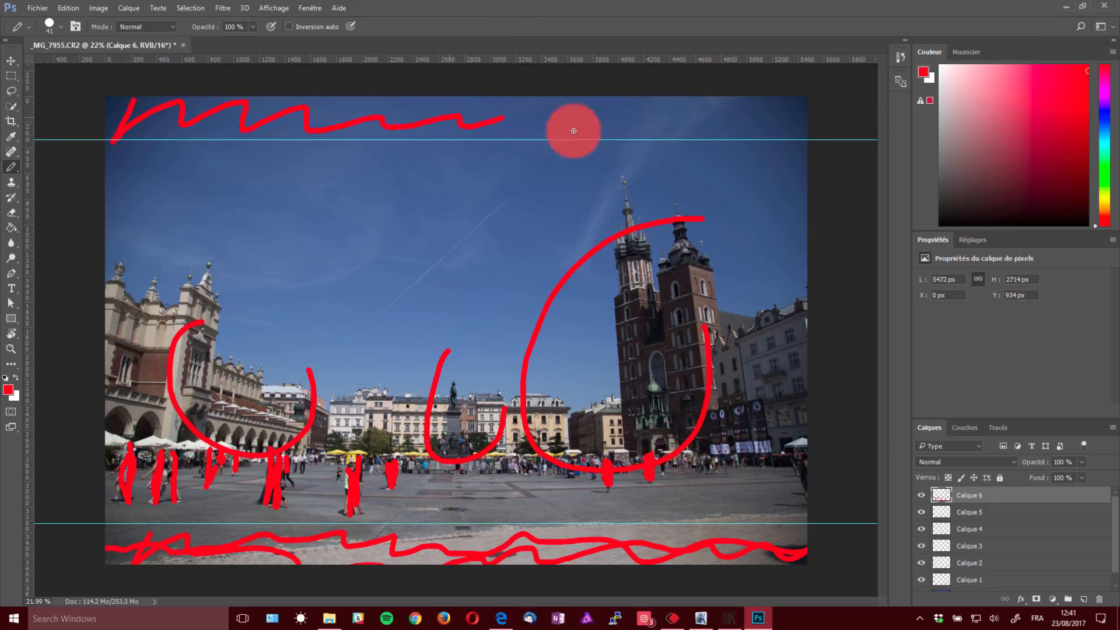
{"action": "key", "text": "ctrl+z"}
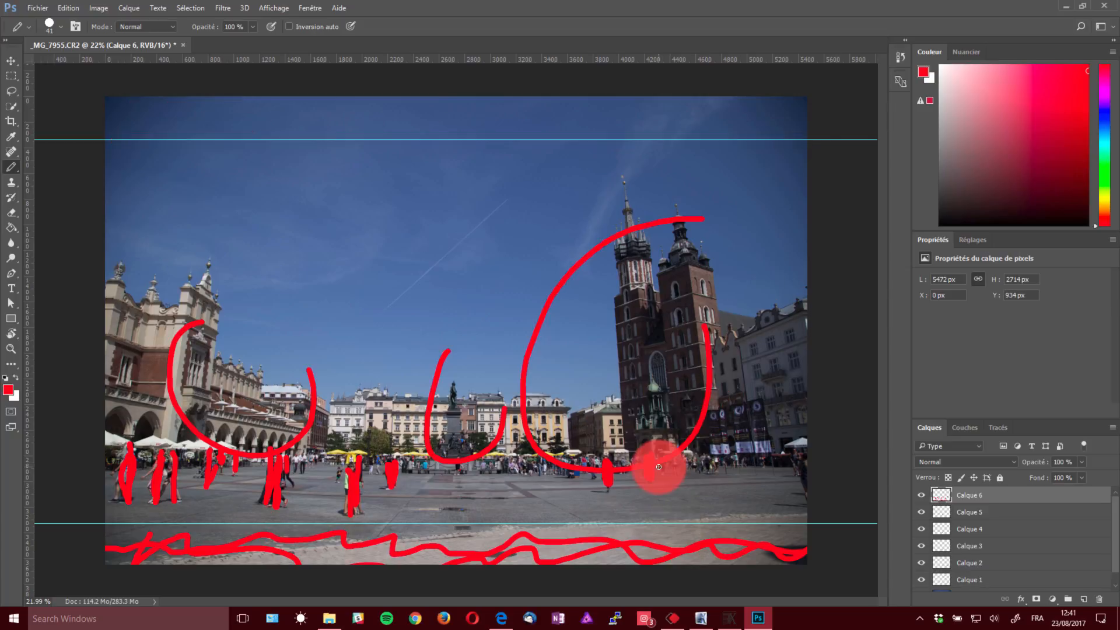
Undo the guides, foreground scribble and loops, and repaint the red mark over the person in front of the church.
{"action": "key", "text": "ctrl+alt+z"}
{"action": "key", "text": "ctrl+alt+z"}
{"action": "key", "text": "ctrl+alt+z"}
{"action": "key", "text": "ctrl+alt+z"}
{"action": "key", "text": "ctrl+alt+z"}
{"action": "key", "text": "ctrl+alt+z"}
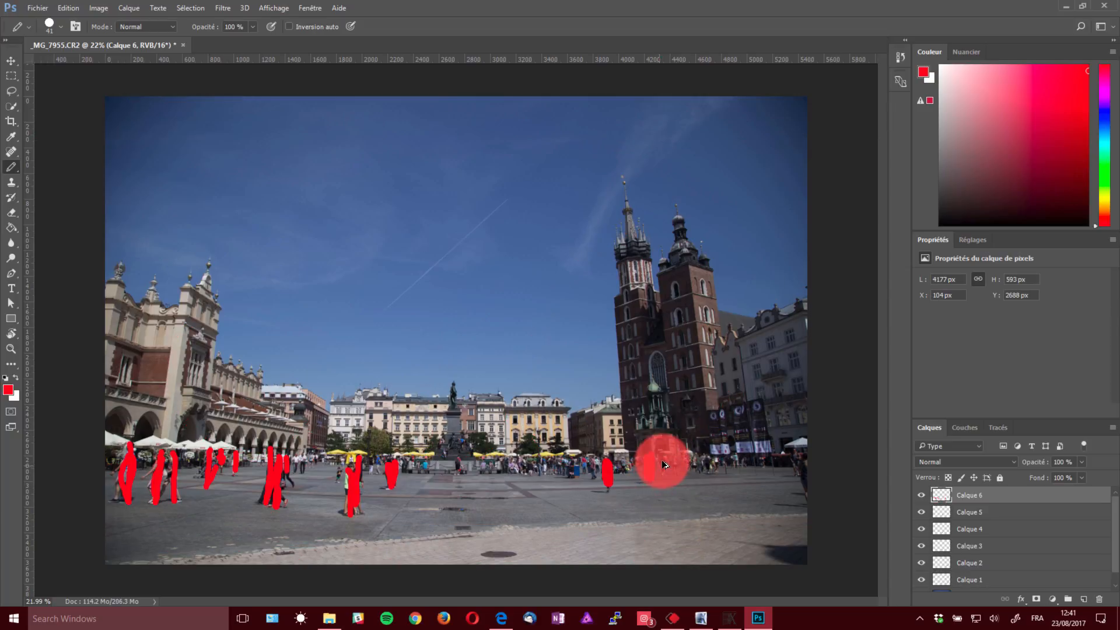
{"action": "left_click_drag", "start_coordinate": [648, 459], "coordinate": [648, 479]}
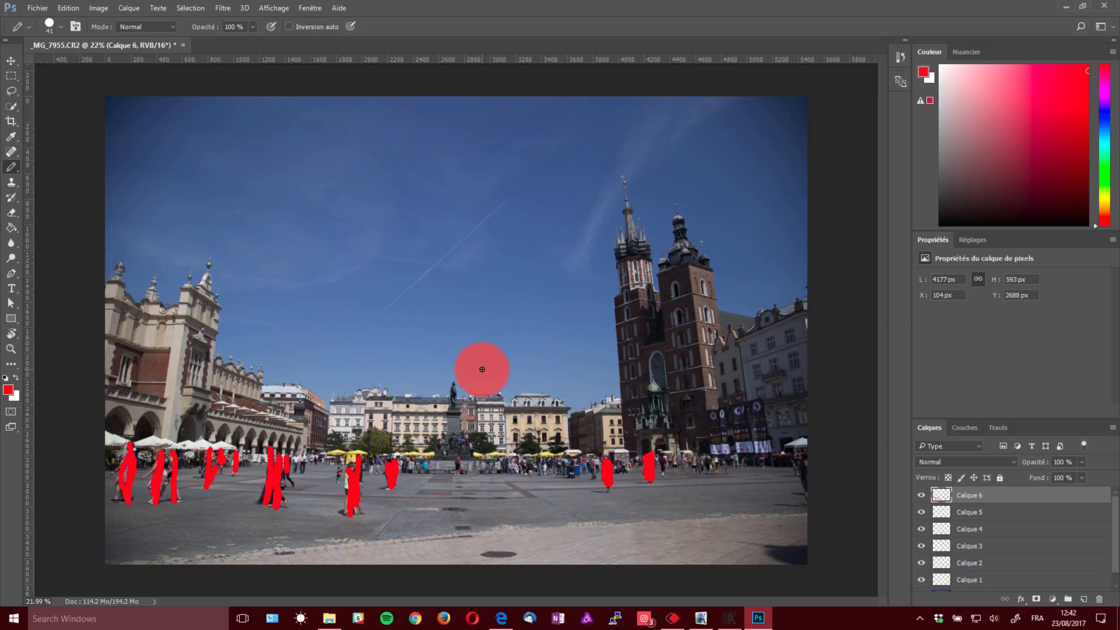
Switch to Edge and view the trainer's Facebook page, YouTube channel and tuto.com profile.
{"action": "left_click", "coordinate": [500, 617]}
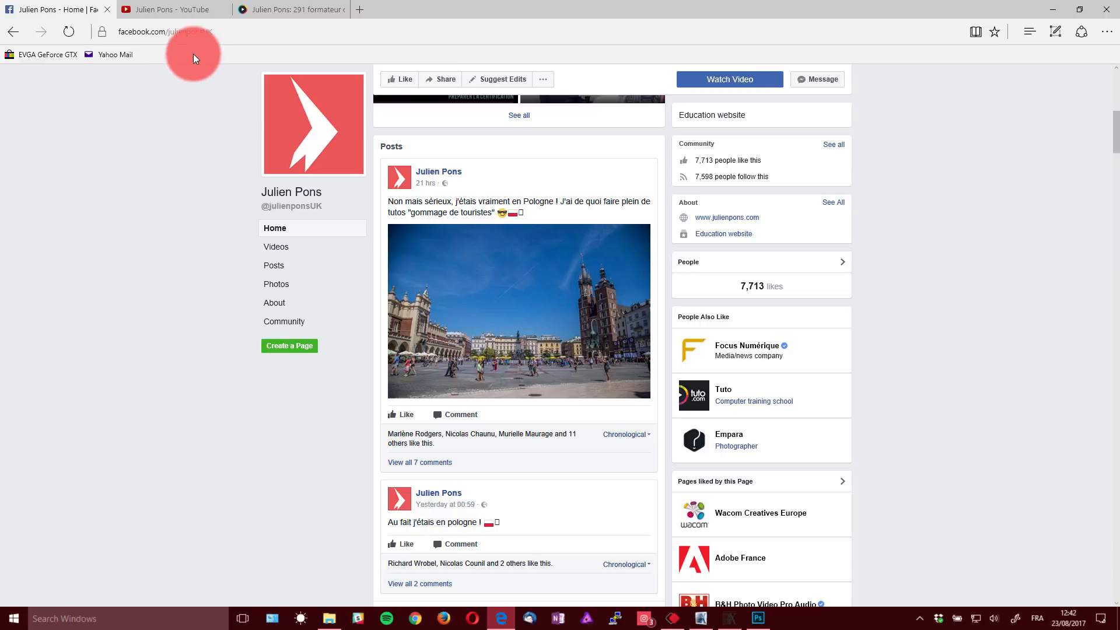
{"action": "key", "text": "ctrl+Tab"}
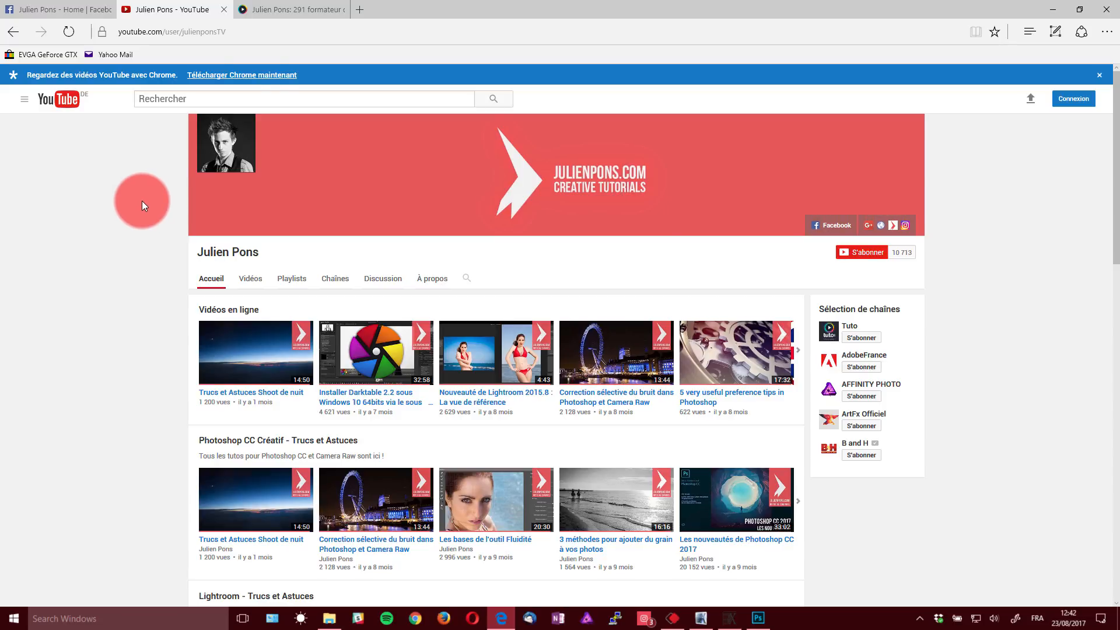
{"action": "left_click", "coordinate": [275, 14]}
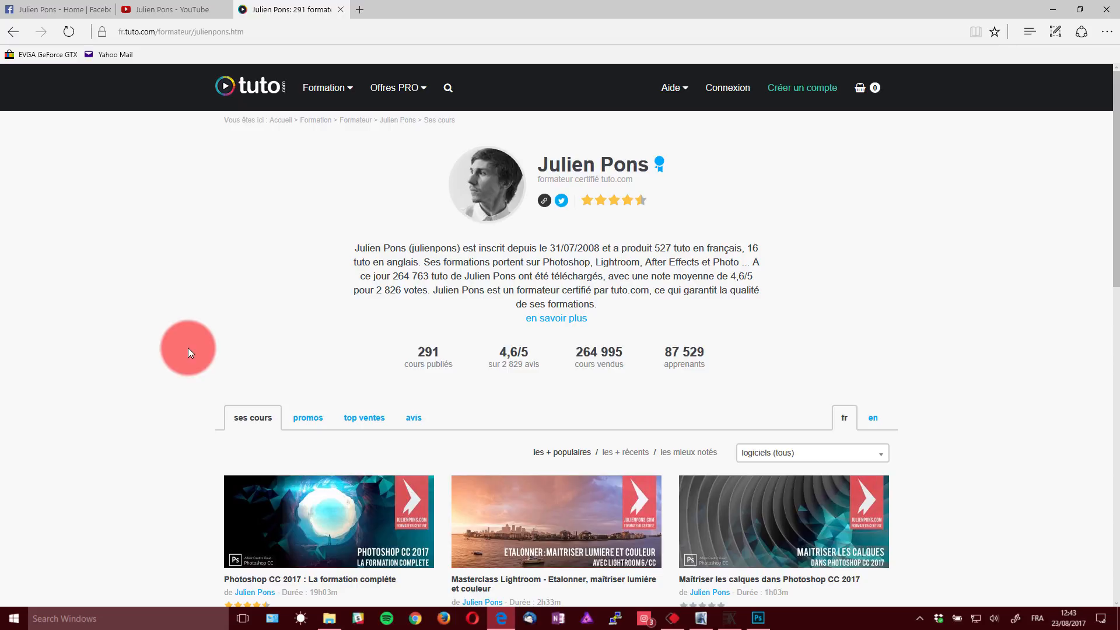
Look at the tuto.com search box and the trainer's course list, and browse the promotional courses.
{"action": "left_click", "coordinate": [449, 88]}
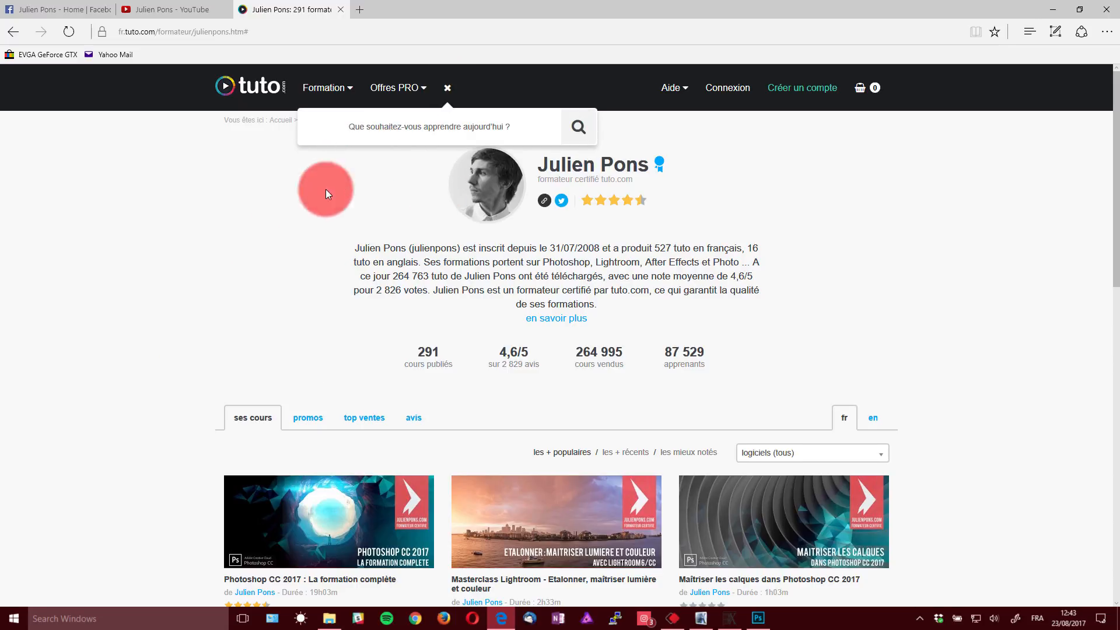
{"action": "scroll", "coordinate": [194, 278], "scroll_direction": "down", "scroll_amount": 4}
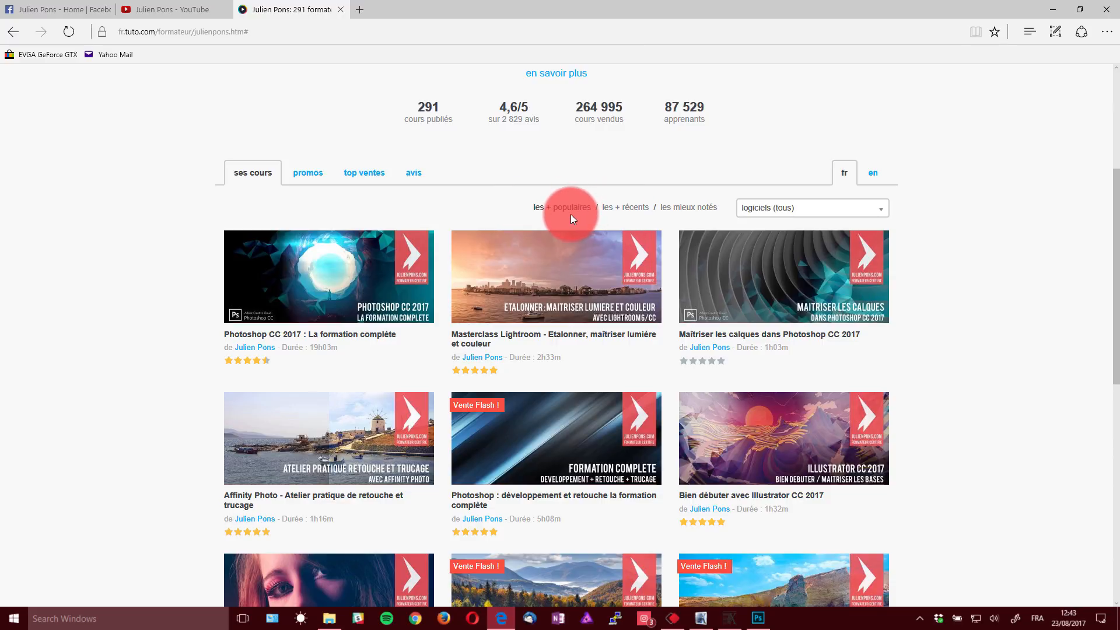
{"action": "left_click", "coordinate": [312, 176]}
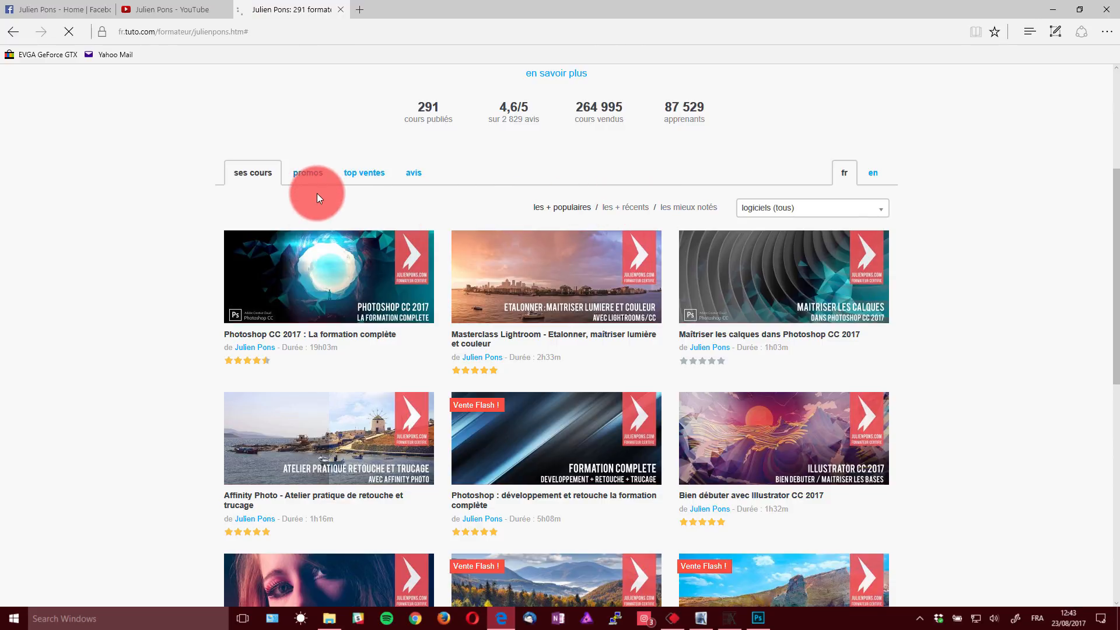
{"action": "scroll", "coordinate": [202, 247], "scroll_direction": "down", "scroll_amount": 3}
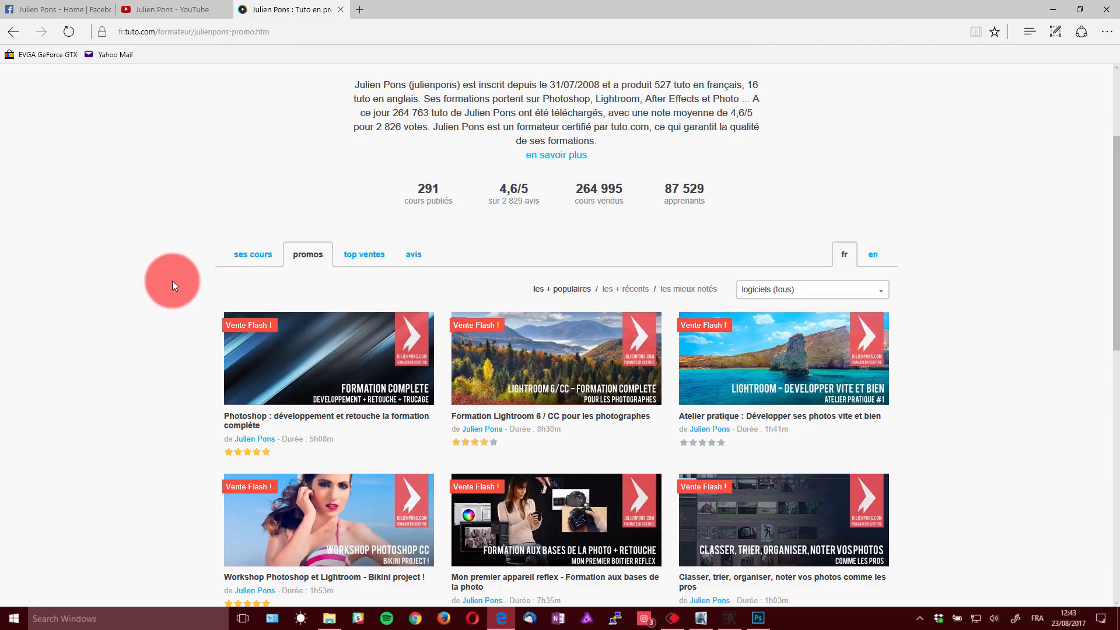
View the trainer's YouTube channel again and switch back to Photoshop.
{"action": "left_click", "coordinate": [183, 11]}
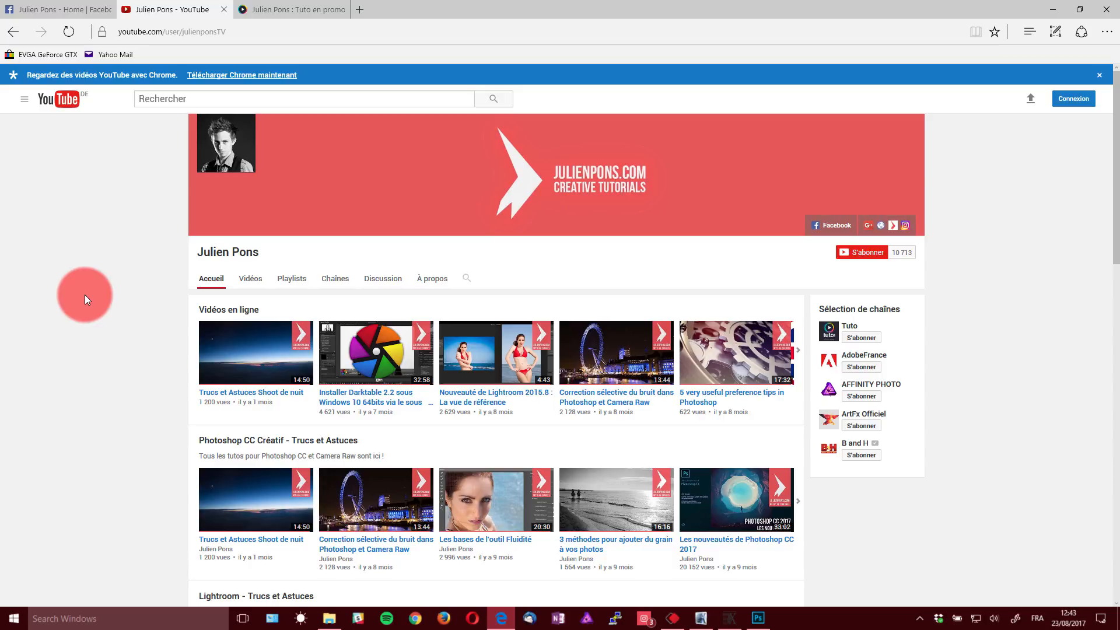
{"action": "left_click", "coordinate": [759, 617]}
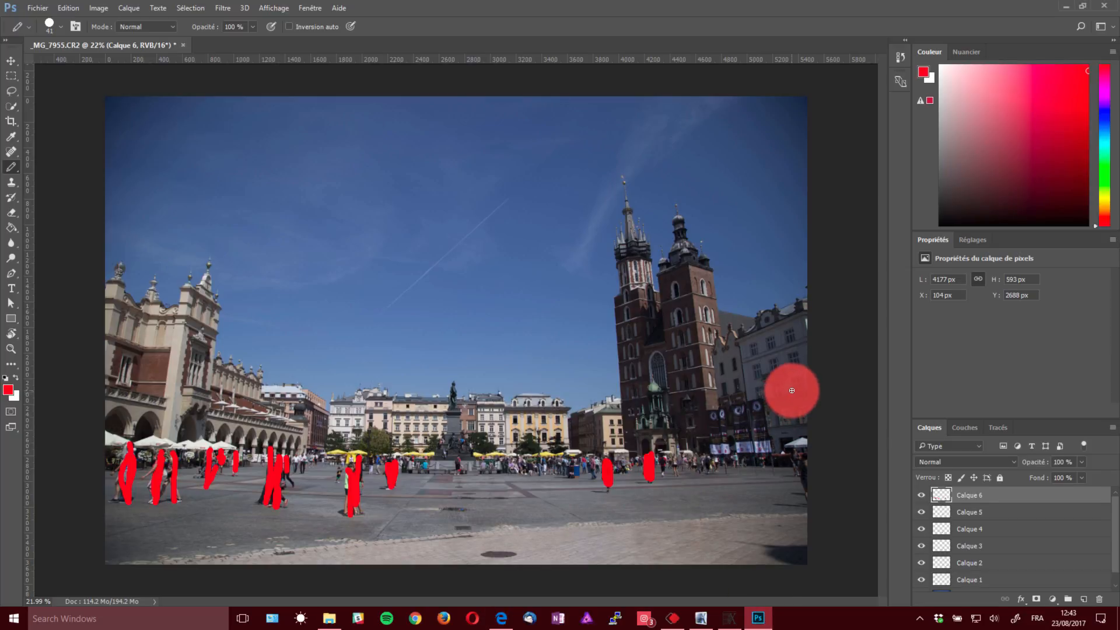